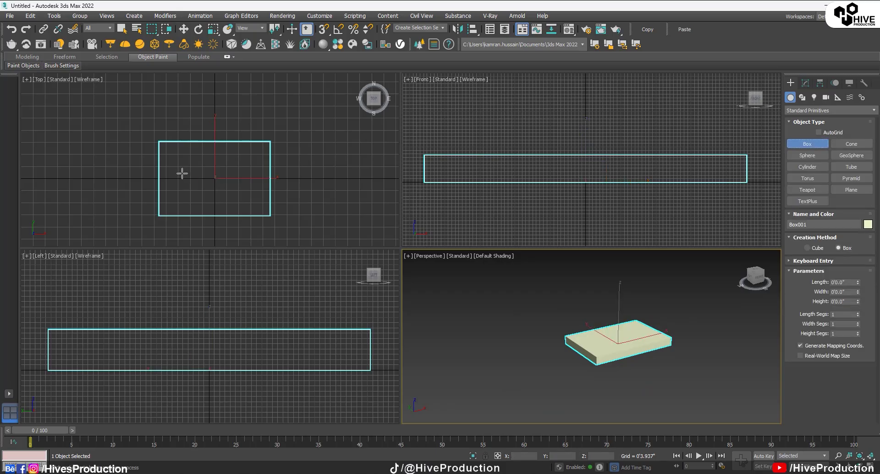
Step: Create a thin upright box at the centre of the base, with width 1'12.0" and height 3'12.0"
drag(182, 174, 250, 181)
click(250, 179)
text(2)
key(Tab)
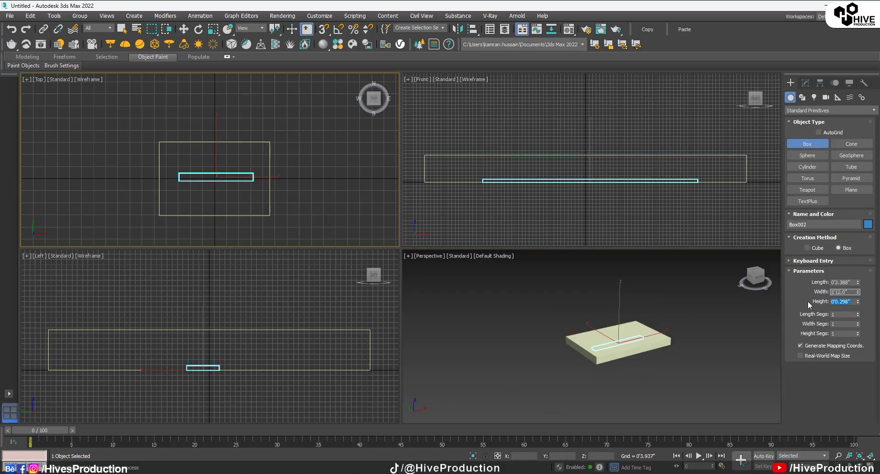
text(4)
key(Return)
Step: Tilt the upright box backward in the side view and shift its foot toward the base's front edge, about 7 inches from centre
scroll(238, 351, down, 3)
key(alt+w)
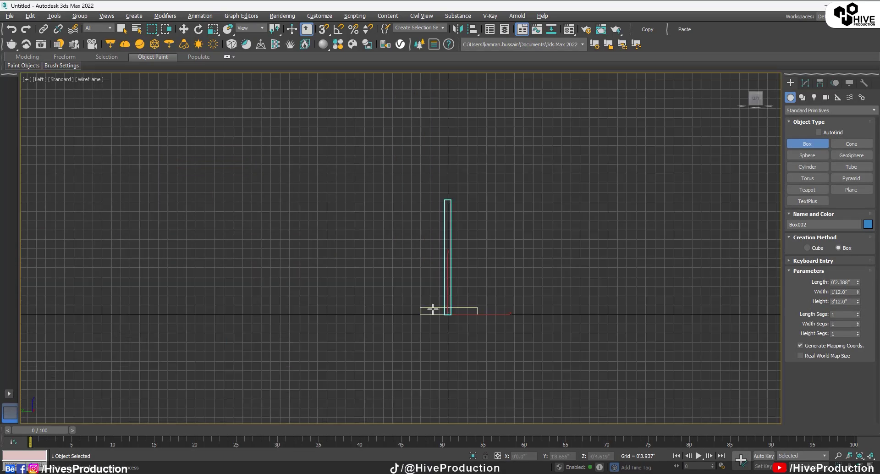
scroll(432, 309, up, 3)
key(e)
drag(467, 295, 461, 275)
key(w)
drag(450, 341, 489, 335)
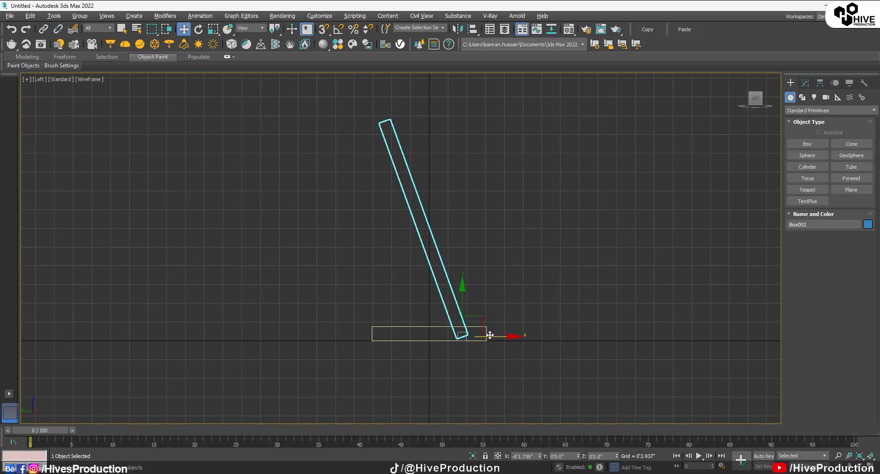
Step: Set the tilted upright's width to 1'6"
key(alt+w)
click(654, 392)
key(alt+w)
scroll(510, 307, down, 5)
click(504, 316)
alt+middle_drag(504, 316, 463, 323)
click(804, 83)
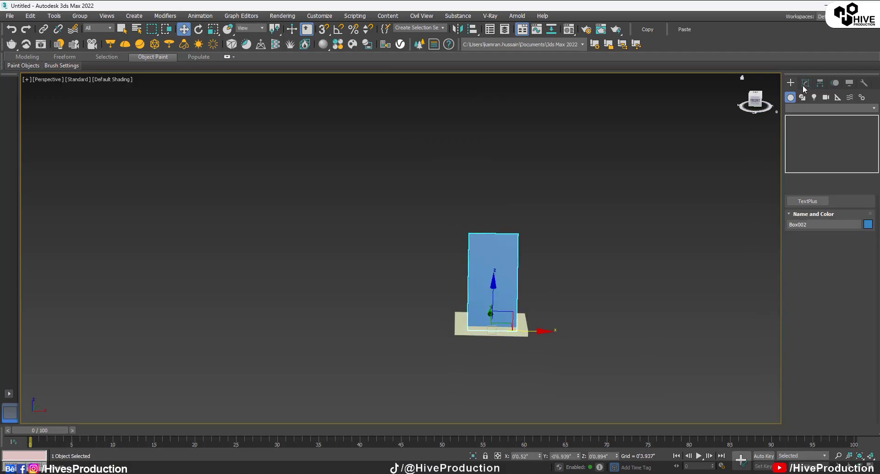
text(1'6)
key(Return)
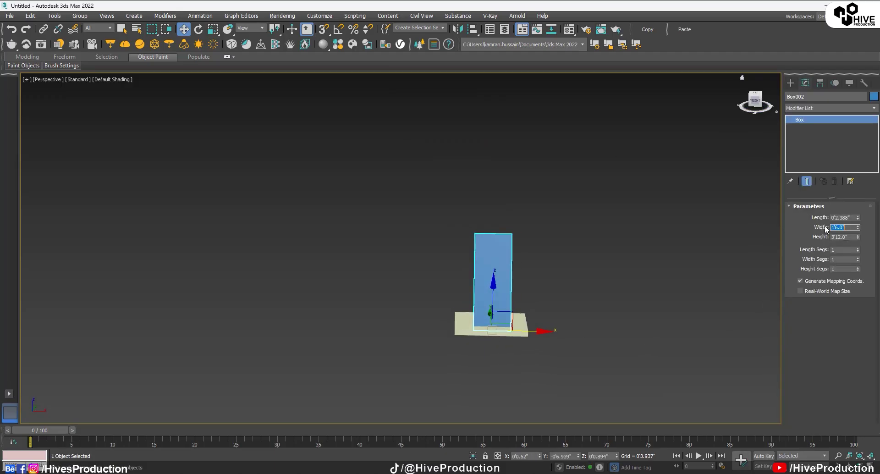
Step: Raise the tilted upright slightly in the base and set the base box's width to 2'6"
scroll(440, 291, up, 3)
alt+middle_drag(396, 273, 518, 335)
scroll(605, 368, up, 3)
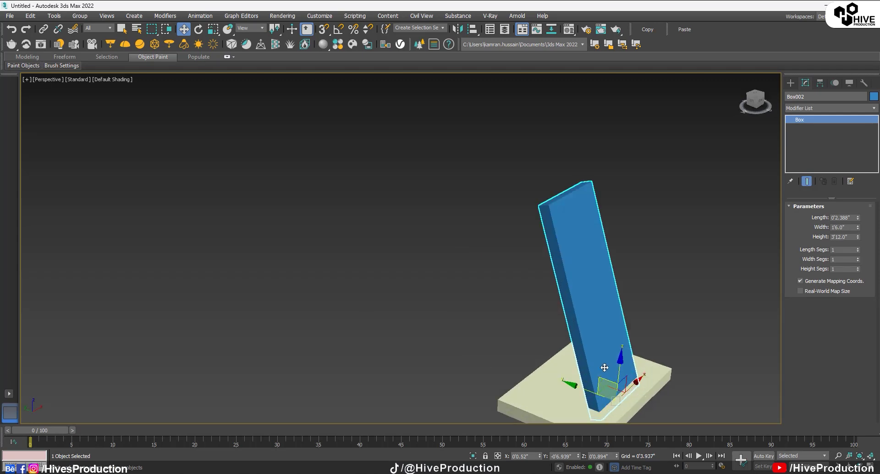
middle_drag(606, 366, 559, 316)
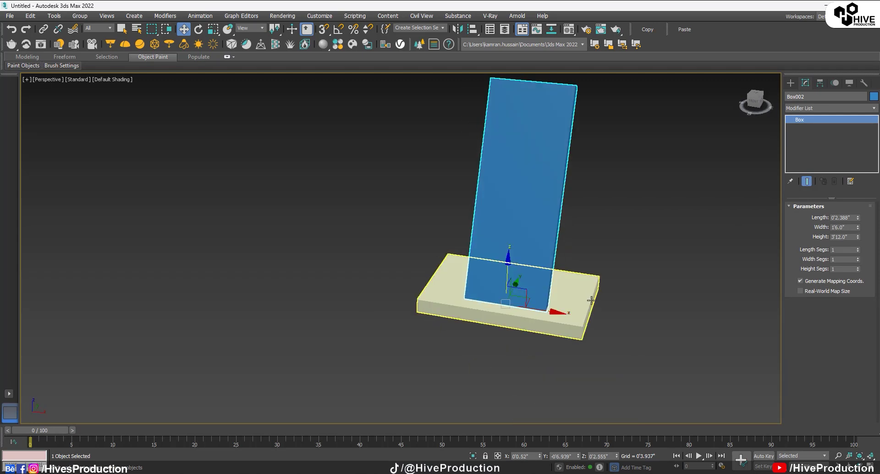
click(580, 315)
text(24)
key(Return)
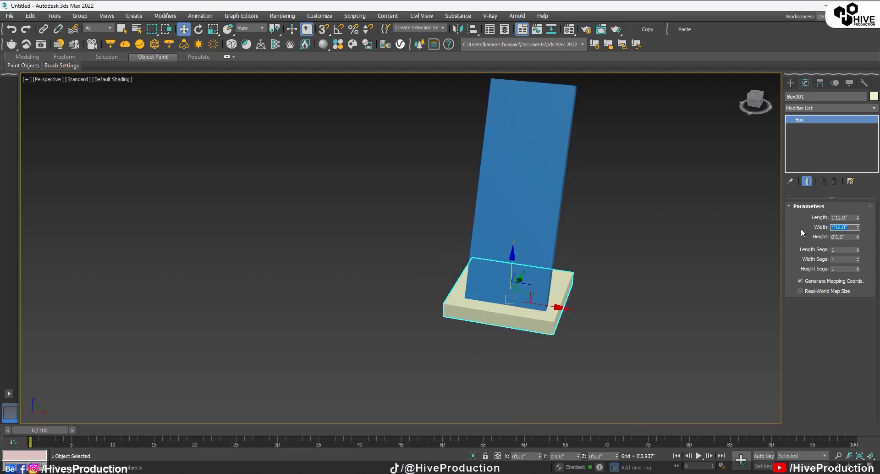
text(30)
key(Return)
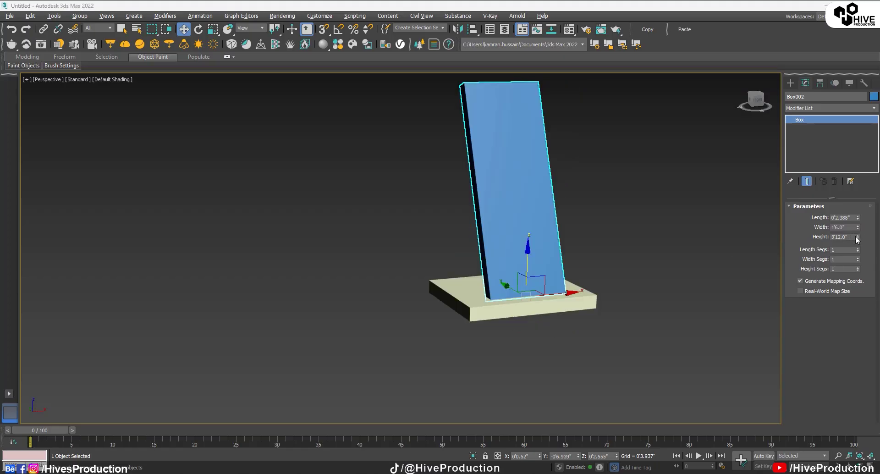
Step: Set the tilted upright's height to 4'6"
text(54)
key(Return)
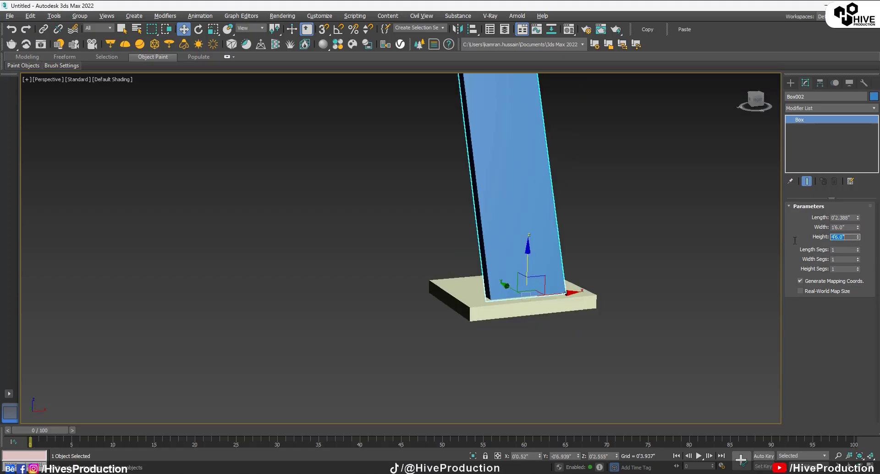
click(639, 242)
middle_drag(633, 249, 620, 285)
click(491, 352)
alt+middle_drag(491, 352, 505, 344)
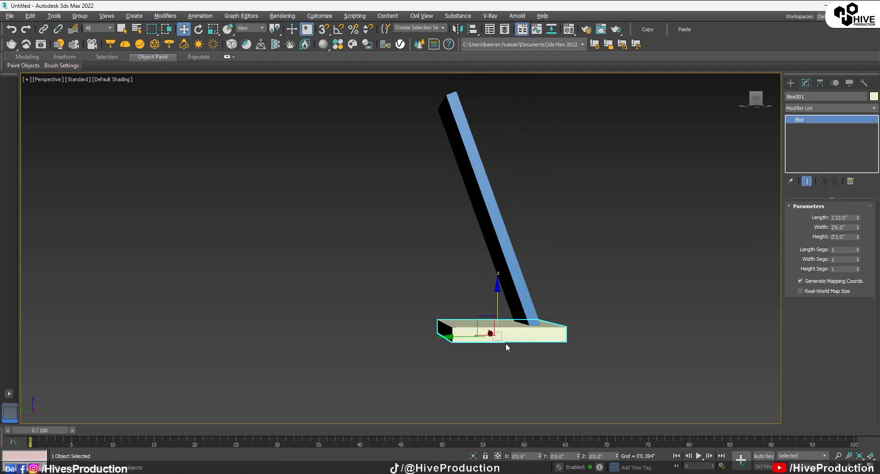
Step: Duplicate the base box straight up to the upper half of the upright in the side view, as a single copy
key(alt+w)
alt+middle_drag(514, 382, 590, 368)
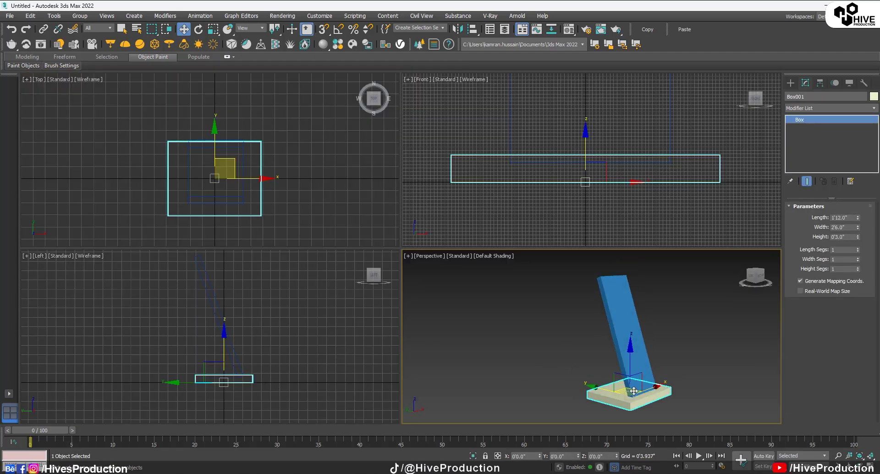
scroll(608, 391, up, 3)
click(225, 322)
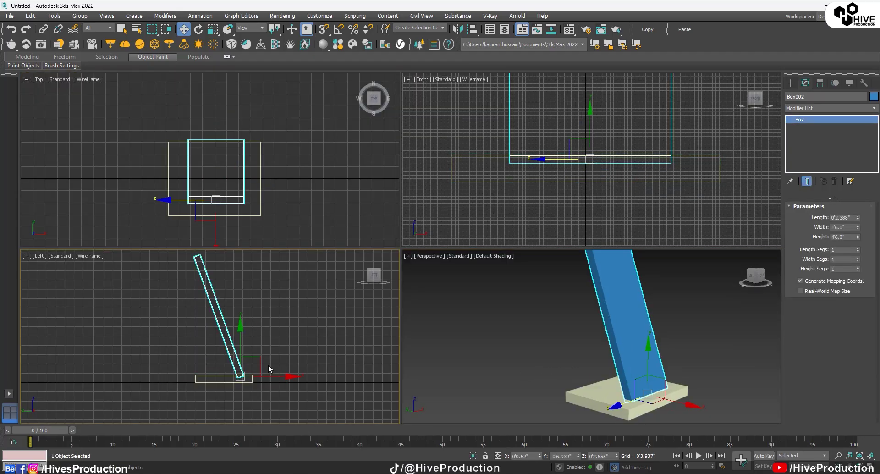
click(224, 378)
shift+drag(226, 355, 220, 278)
key(Return)
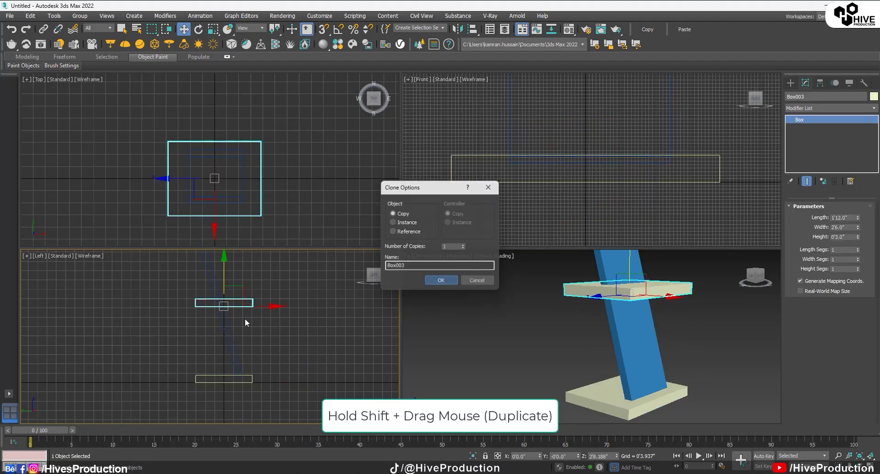
Step: Try to tilt the copied box forward by about 18 degrees in the side view
middle_drag(245, 318, 276, 331)
scroll(285, 316, up, 2)
key(e)
drag(294, 300, 309, 306)
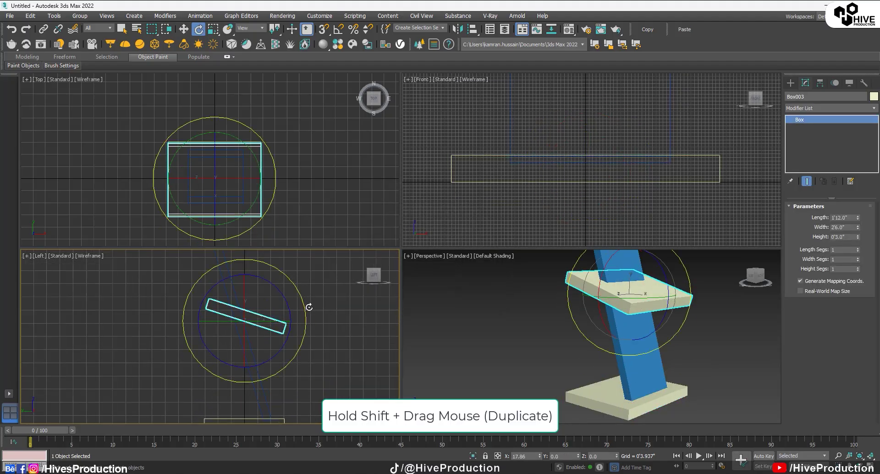
key(ctrl+z)
Step: Thin the copied box to a height of 0'1.71", tilt it forward about 30 degrees and lengthen it to about 2'2.4"
drag(854, 242, 853, 254)
drag(288, 276, 299, 297)
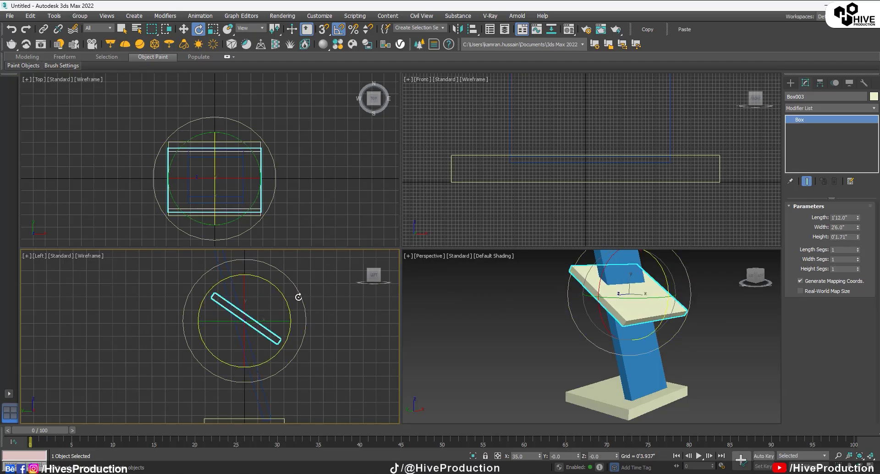
drag(857, 217, 852, 206)
Step: Try to shift the tilted board forward along the side view's horizontal axis
drag(306, 323, 284, 324)
key(w)
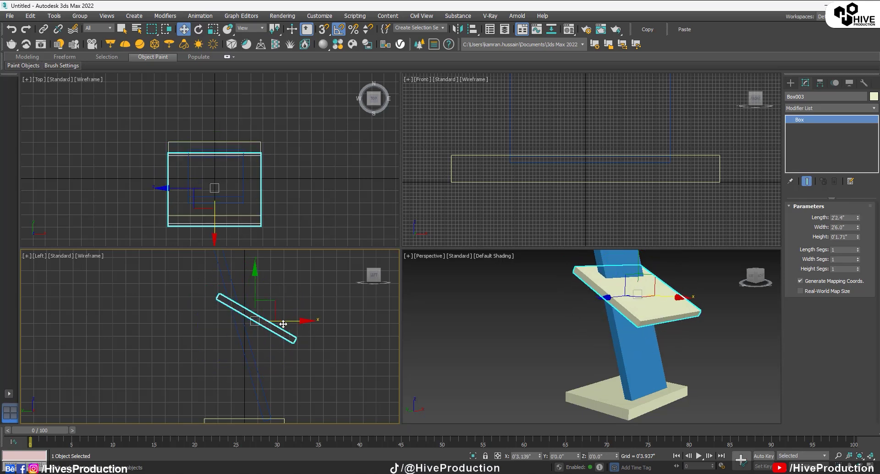
key(ctrl+z)
Step: Move the upright back along the base by about 3.6 inches in the side view
middle_drag(273, 364, 318, 339)
click(291, 352)
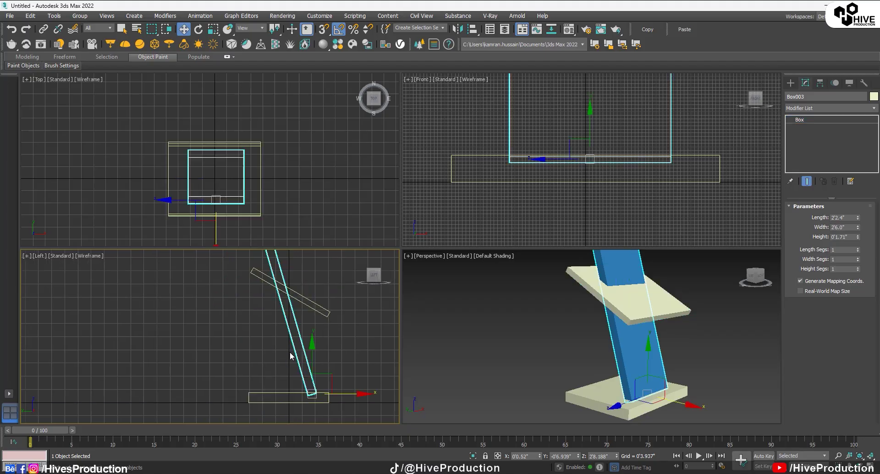
drag(337, 394, 325, 395)
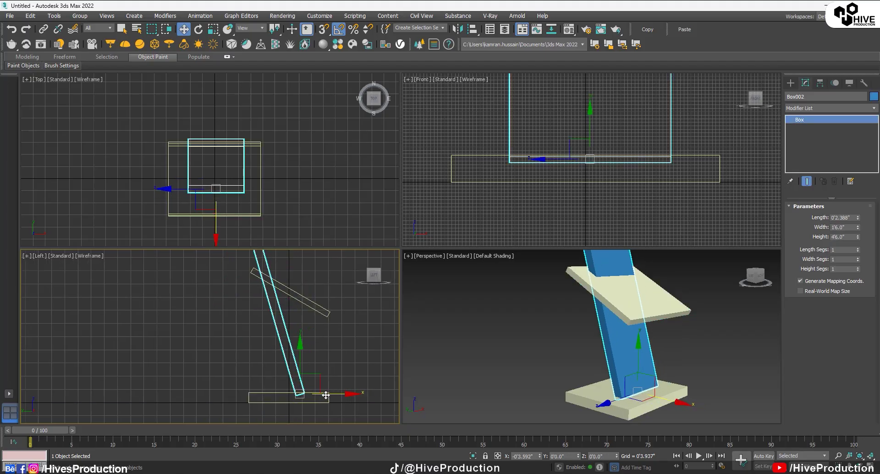
click(713, 320)
scroll(710, 320, down, 3)
alt+middle_drag(660, 323, 574, 340)
click(320, 334)
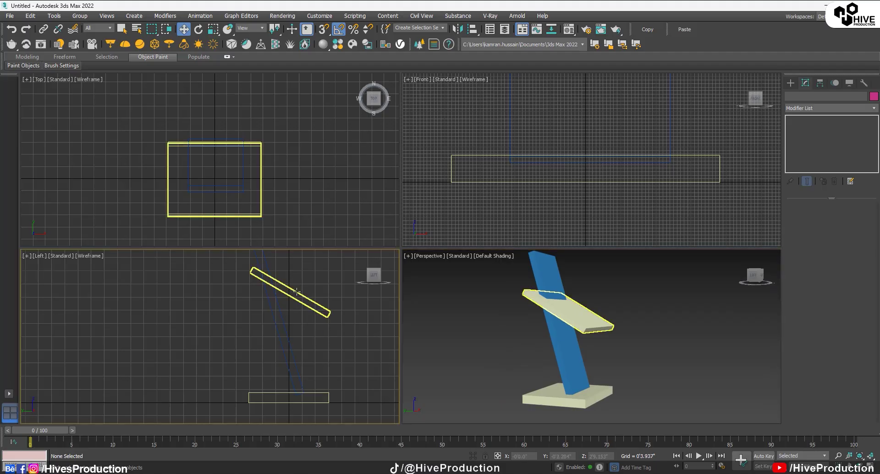
Step: Assign the same pale yellow object colour to all three boxes
click(316, 309)
key(alt+w)
middle_drag(619, 230, 510, 313)
click(510, 313)
scroll(509, 315, down, 3)
key(ctrl+a)
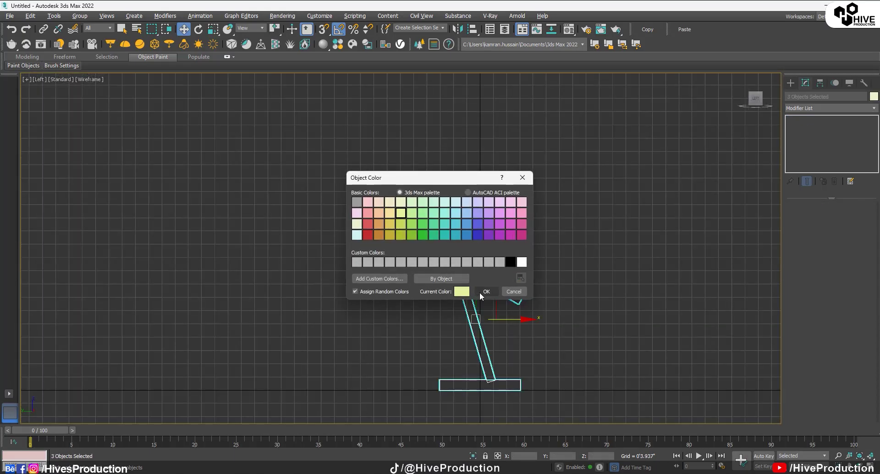
click(485, 292)
click(470, 258)
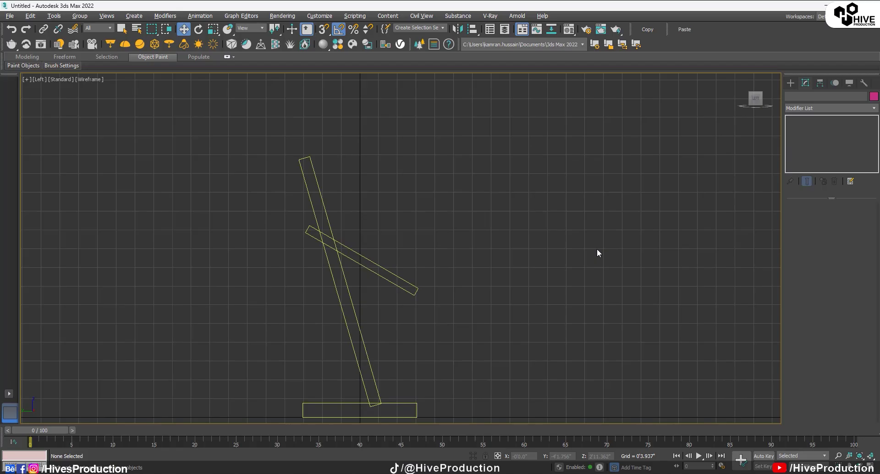
Step: Start the Line spline command for drawing above the tilted board in the side view
click(790, 83)
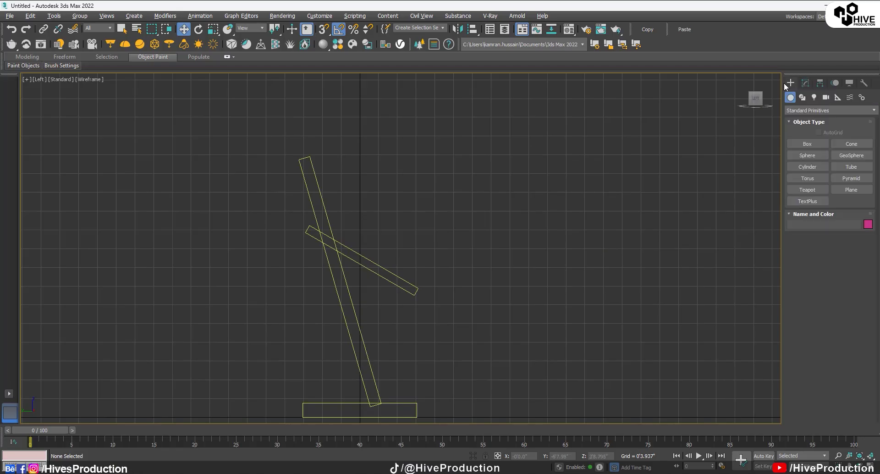
click(803, 97)
click(808, 155)
key(alt+w)
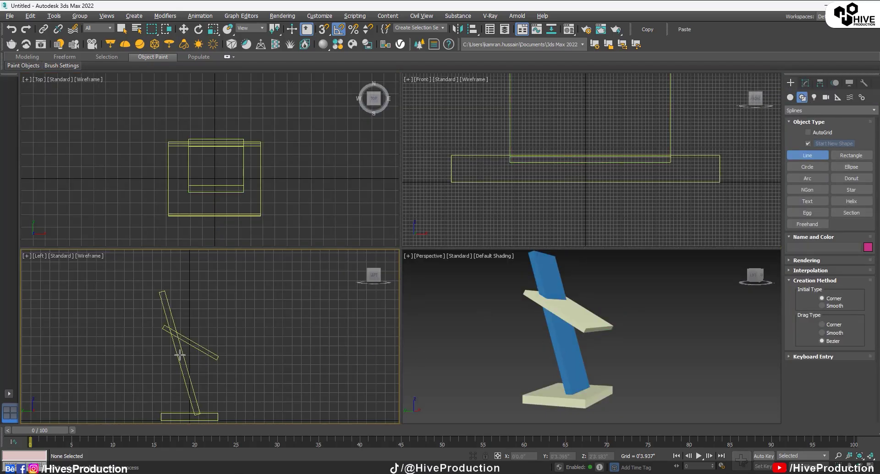
scroll(187, 318, up, 2)
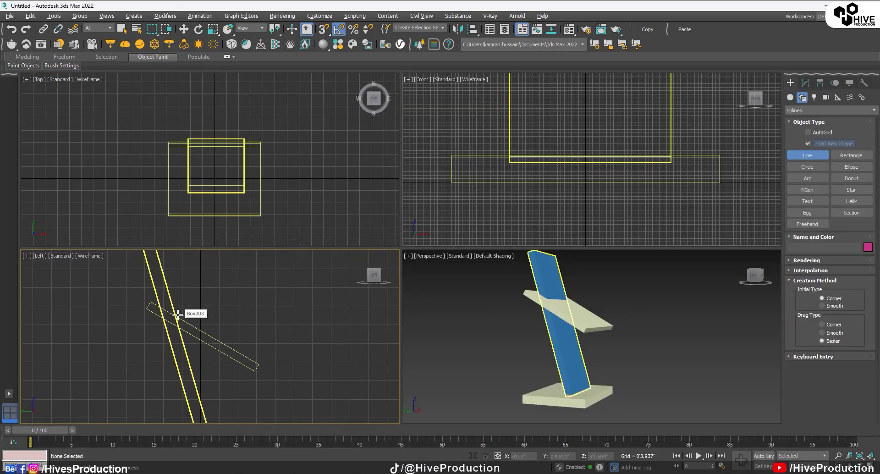
Step: Try to draw a stepped line from the upright along the tilted board in the side view
click(179, 319)
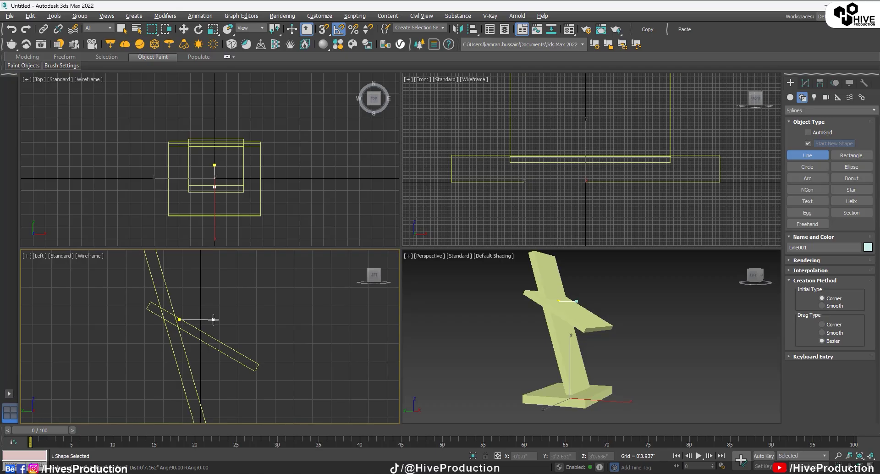
click(213, 319)
click(214, 336)
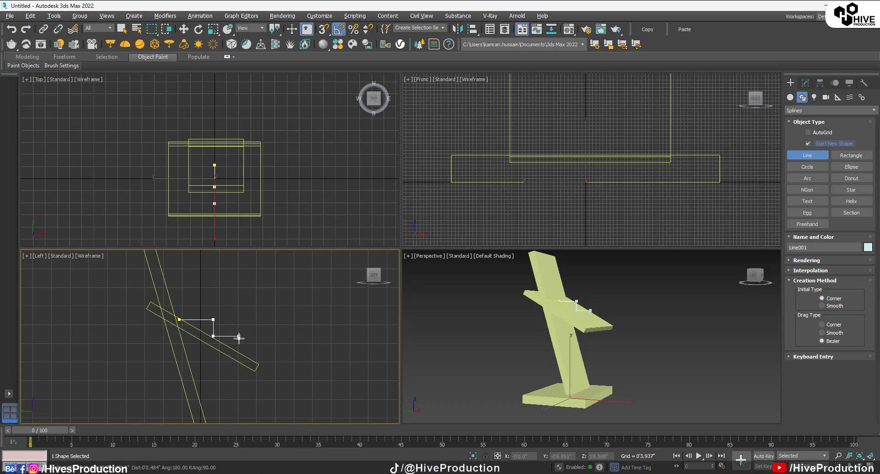
right_click(239, 338)
key(Delete)
Step: Draw a closed two-step spline profile over the tilted board, from the upright to the board's front edge
click(173, 315)
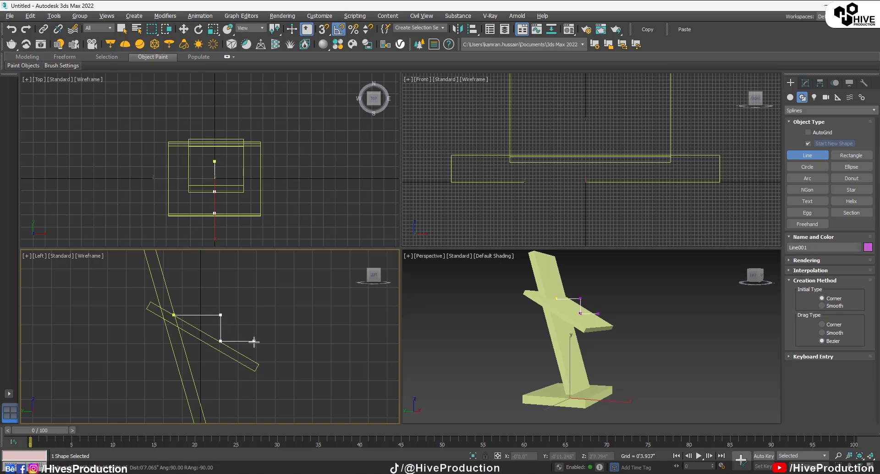
click(254, 365)
click(173, 317)
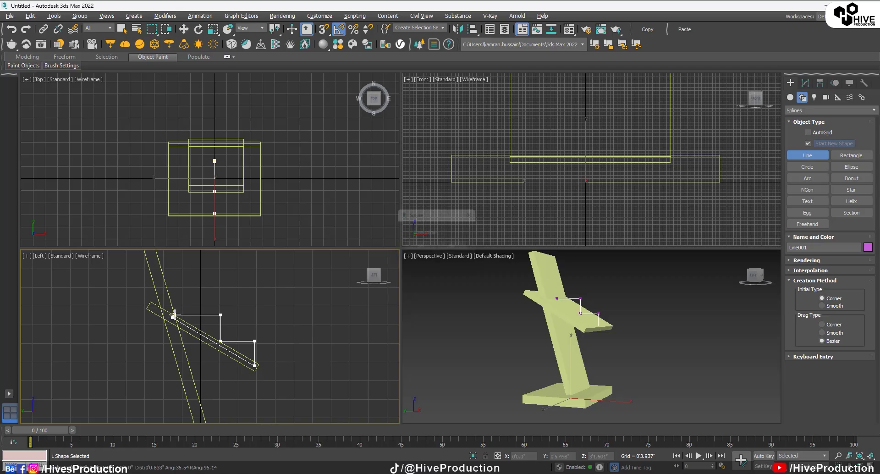
click(418, 251)
Step: Adjust the stepped profile's vertices, shifting the middle riser slightly toward the upright and raising the step edges a little
key(1)
drag(243, 297, 213, 353)
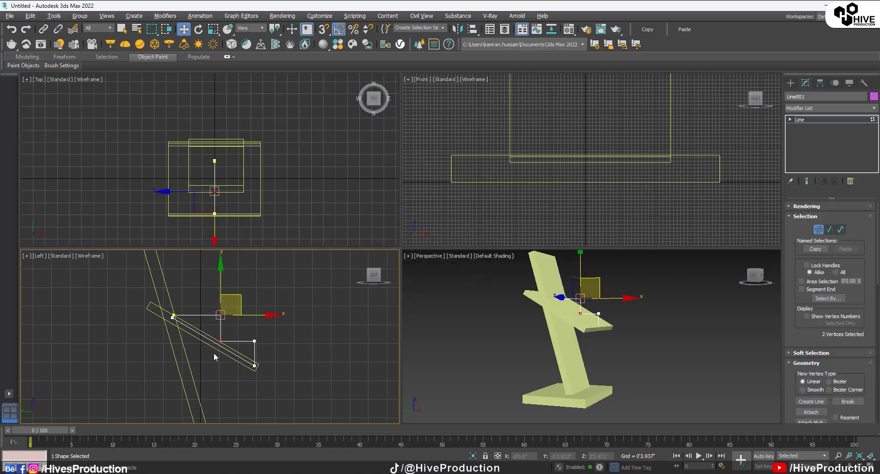
drag(247, 315, 243, 315)
scroll(227, 340, up, 3)
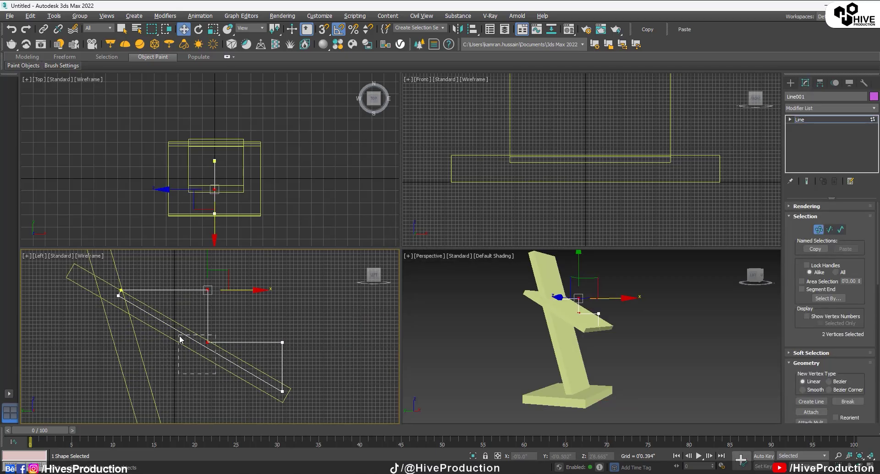
drag(180, 334, 116, 295)
middle_drag(141, 297, 150, 330)
drag(132, 297, 132, 290)
click(131, 317)
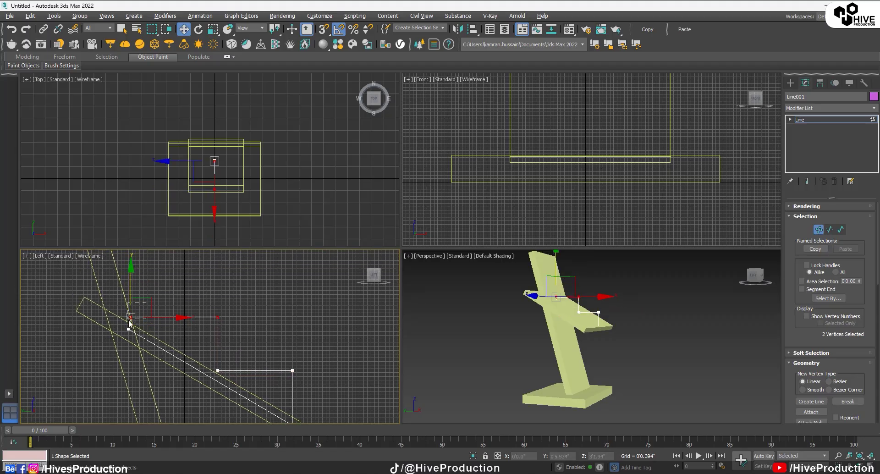
Step: Leave vertex editing and apply an Extrude modifier to the stepped profile with an amount of about 0'7.362"
click(810, 229)
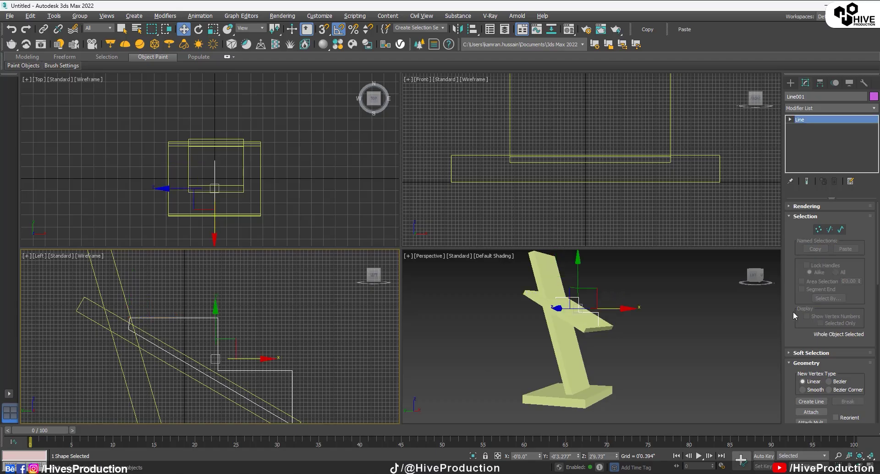
click(805, 108)
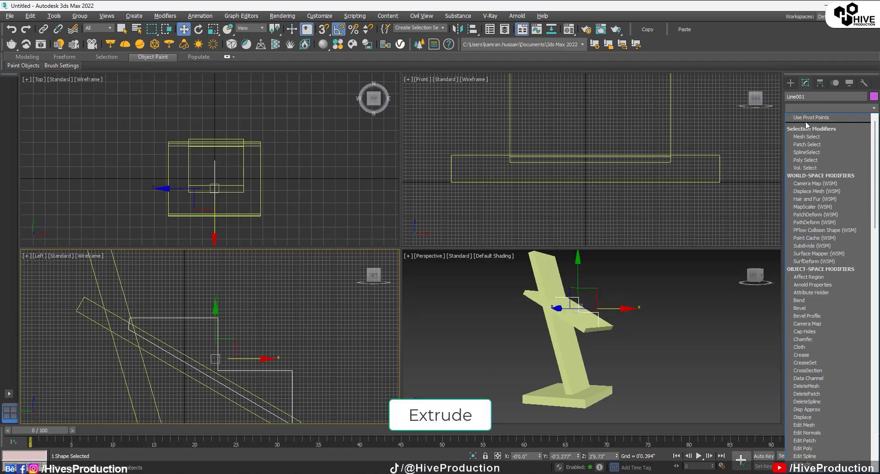
key(e)
click(806, 157)
alt+middle_drag(665, 317, 594, 332)
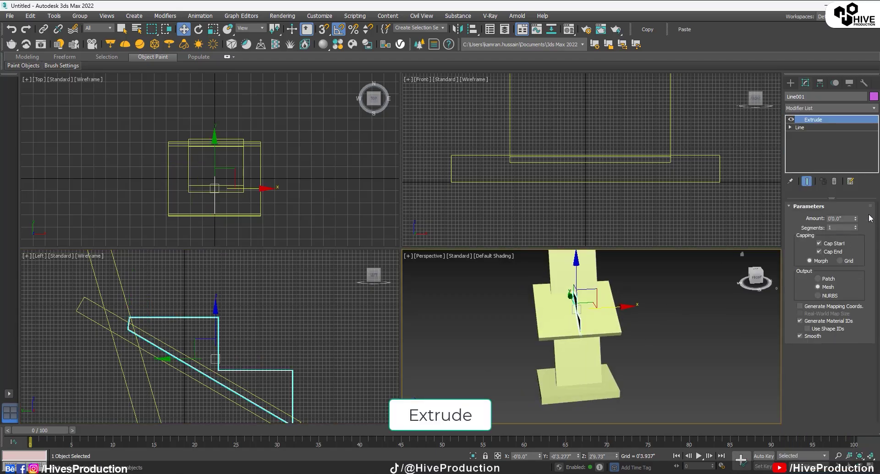
drag(855, 218, 751, 130)
Step: Move the extruded stepped profile along X until its outer face lines up with the tilted board's side edge
scroll(516, 126, down, 3)
middle_drag(516, 127, 522, 202)
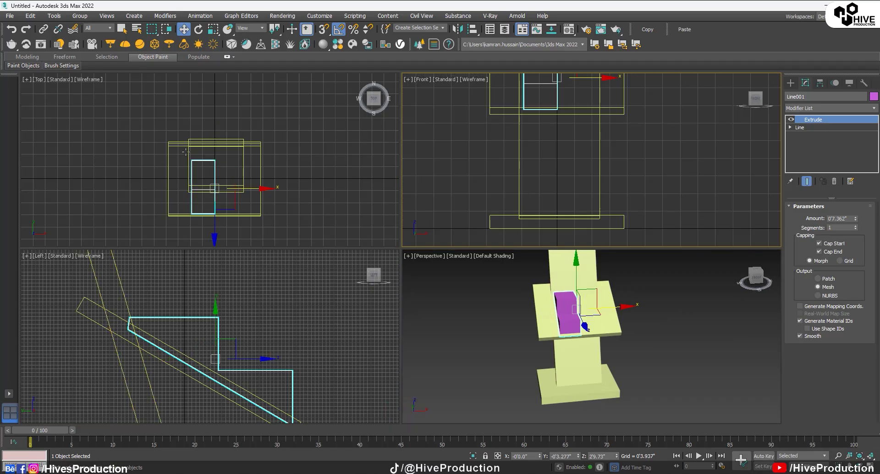
drag(244, 189, 293, 190)
alt+middle_drag(594, 305, 584, 304)
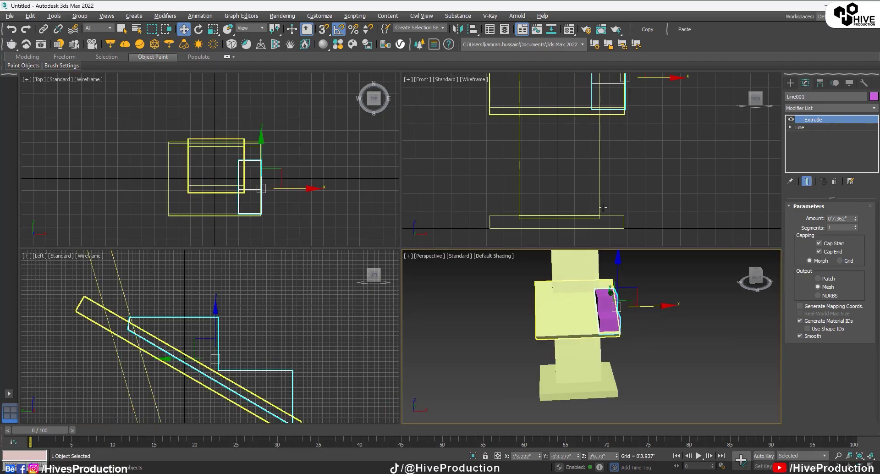
middle_drag(628, 89, 612, 175)
scroll(612, 174, up, 5)
scroll(612, 174, up, 3)
drag(627, 130, 624, 130)
Step: Increase the stepped shelf's extrusion to about 2'5.547" to span the board, and nudge the shelf sideways to centre it
alt+middle_drag(697, 357, 812, 275)
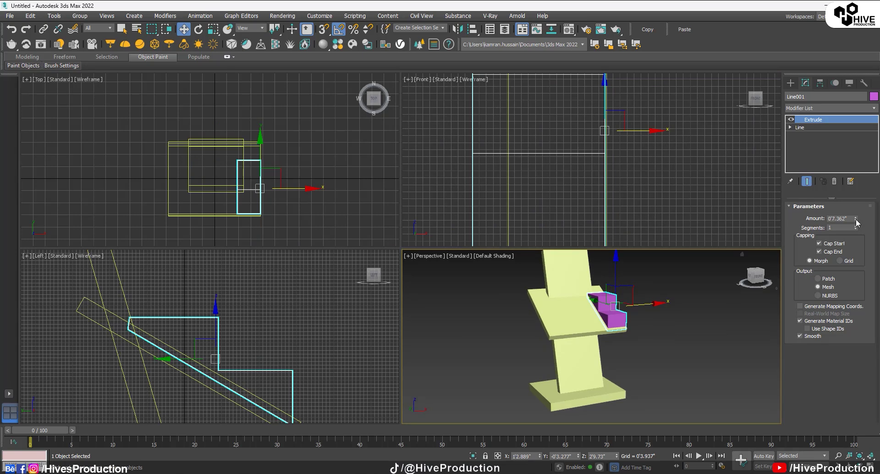
drag(856, 224, 748, 173)
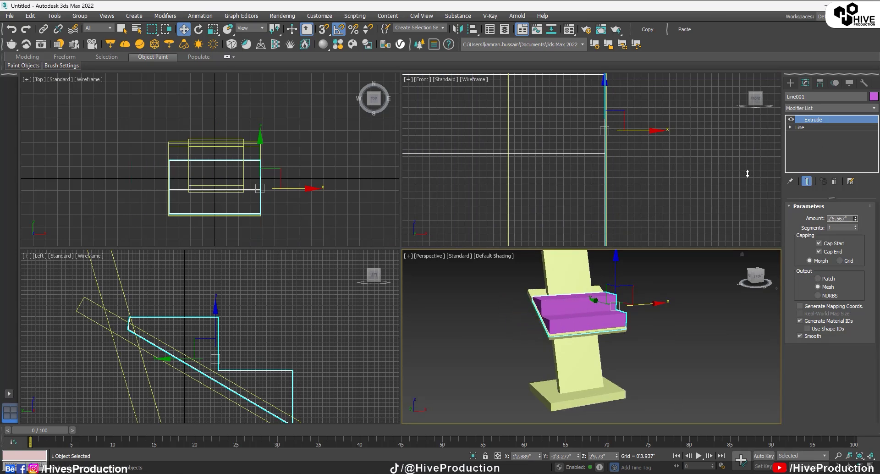
middle_click(750, 174)
key(alt+w)
scroll(666, 212, up, 3)
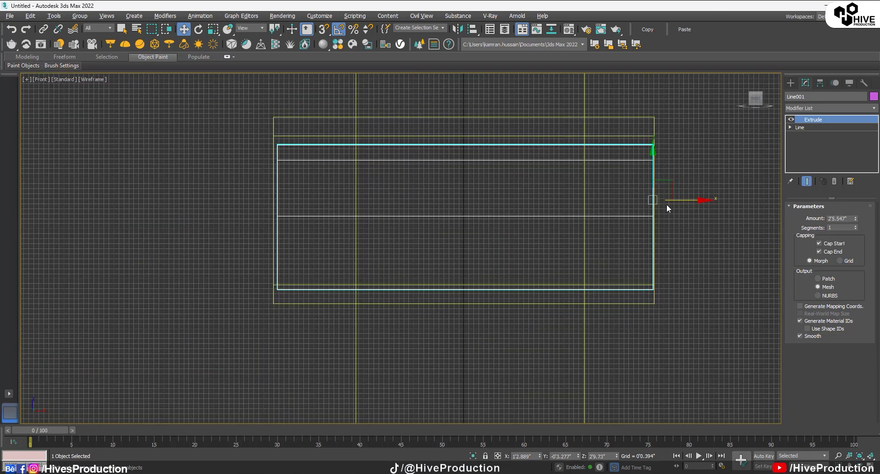
drag(671, 200, 670, 202)
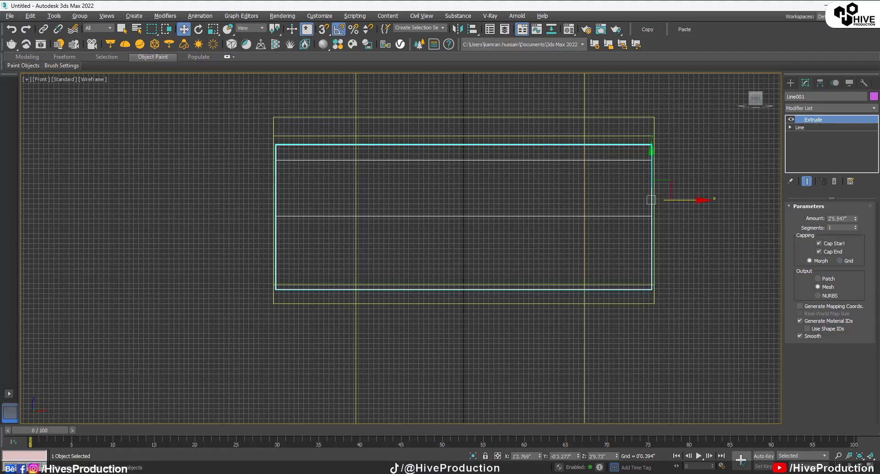
Step: Examine how the stepped shelf sits on the tilted board in the side and perspective views, and clear the selection
key(alt+w)
middle_click(683, 324)
key(alt+w)
alt+middle_drag(683, 325, 468, 312)
click(467, 311)
scroll(387, 217, up, 3)
click(350, 229)
alt+middle_drag(351, 229, 350, 287)
scroll(349, 287, down, 4)
click(364, 257)
key(alt+w)
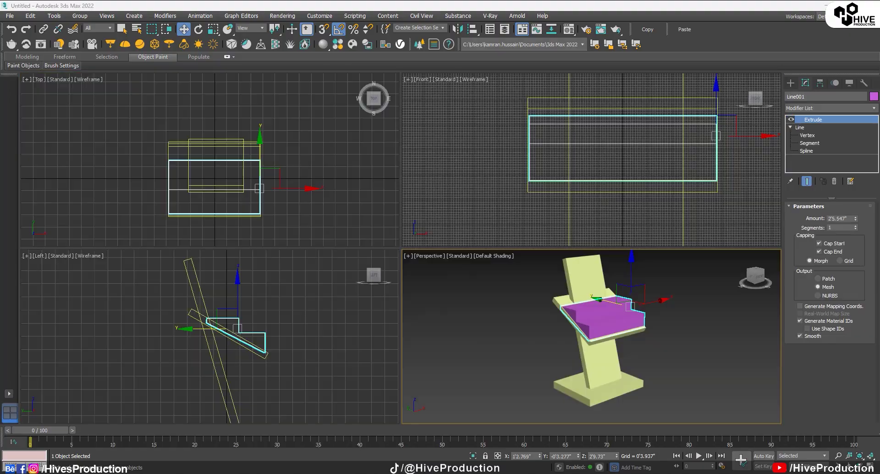
click(509, 390)
alt+middle_drag(509, 390, 645, 347)
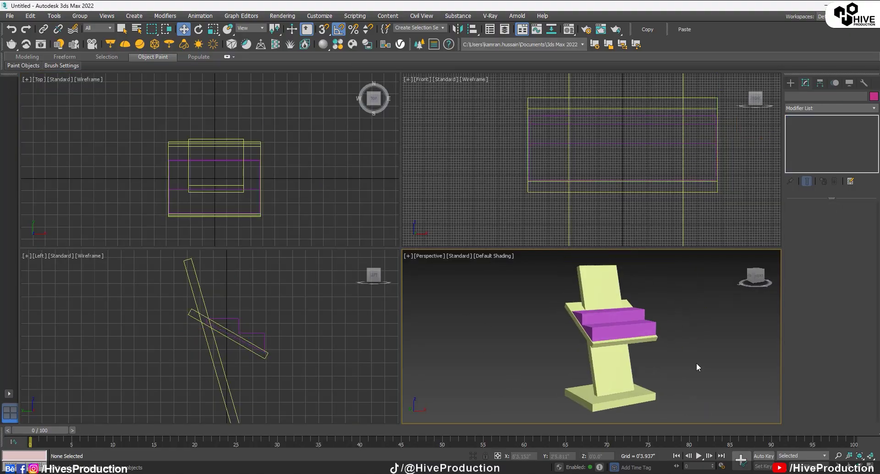
Step: Switch to Illustrator and examine the border pattern and the Hair Expert logo artwork, undoing any trial moves
key(alt+Tab)
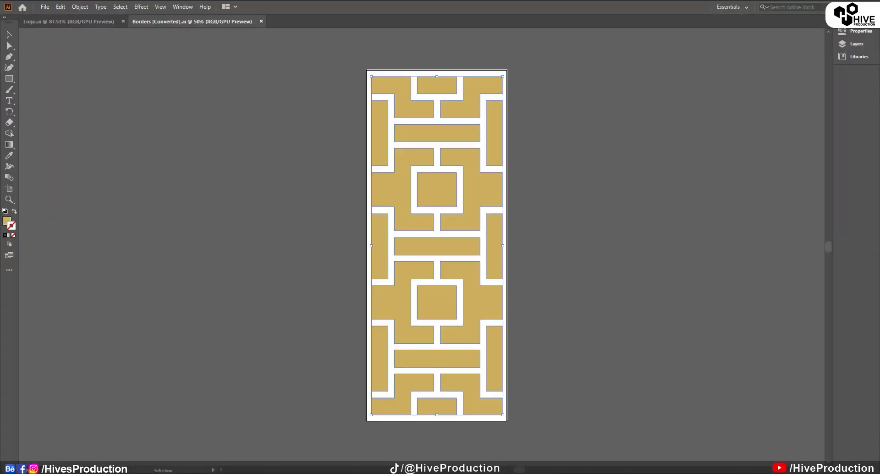
drag(406, 275, 590, 272)
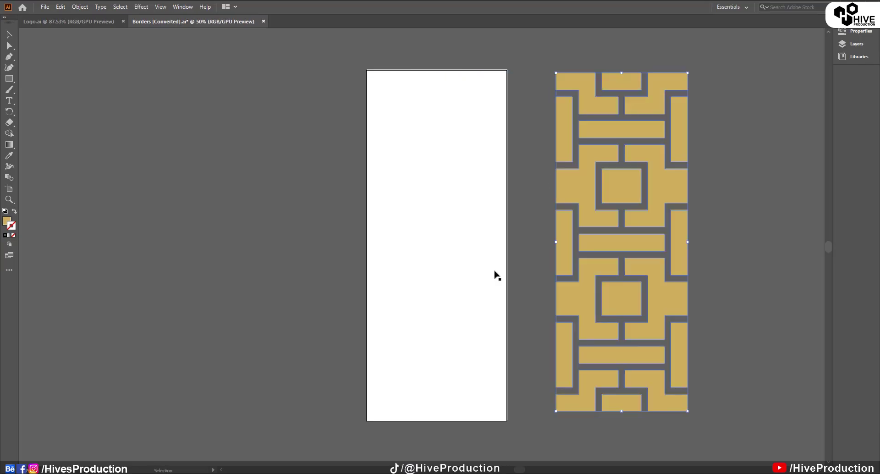
key(ctrl+z)
click(69, 22)
drag(298, 205, 249, 142)
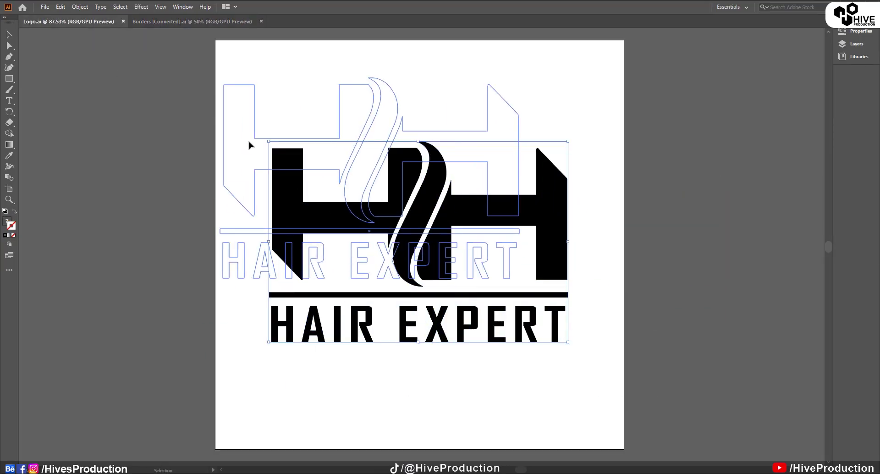
key(ctrl+z)
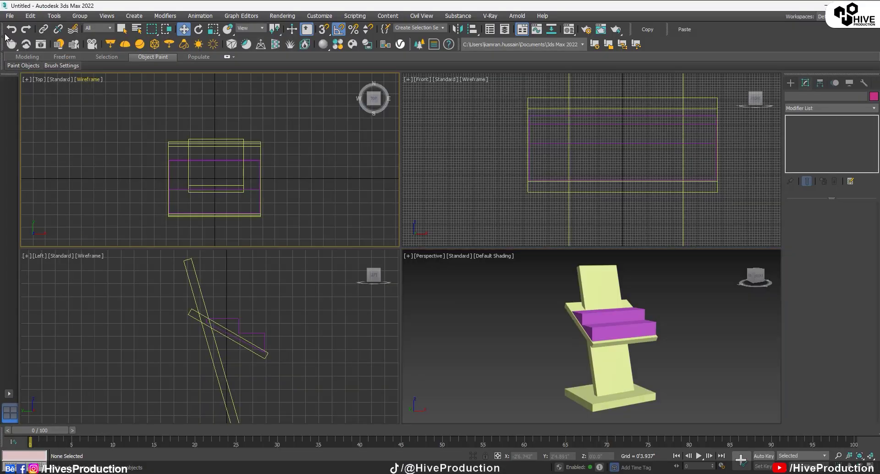
Step: Switch back to 3ds Max and import the Logo Illustrator file from the Ai folder into the stand's scene
click(9, 16)
mouse_move(55, 139)
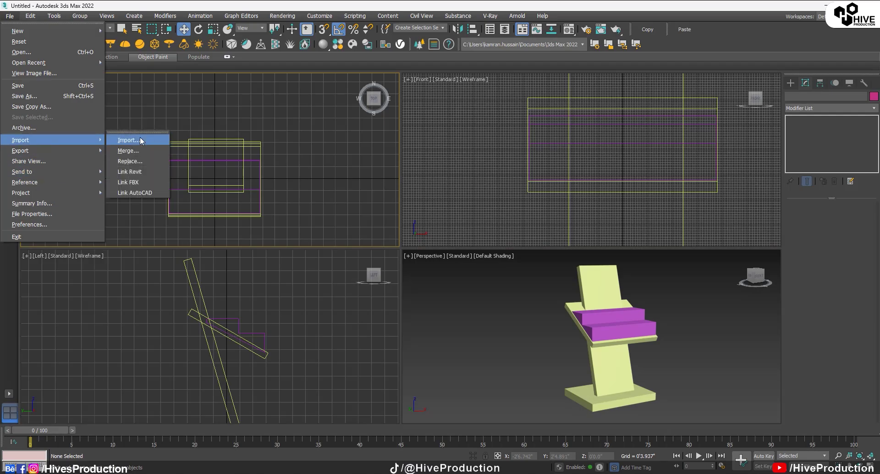
click(128, 140)
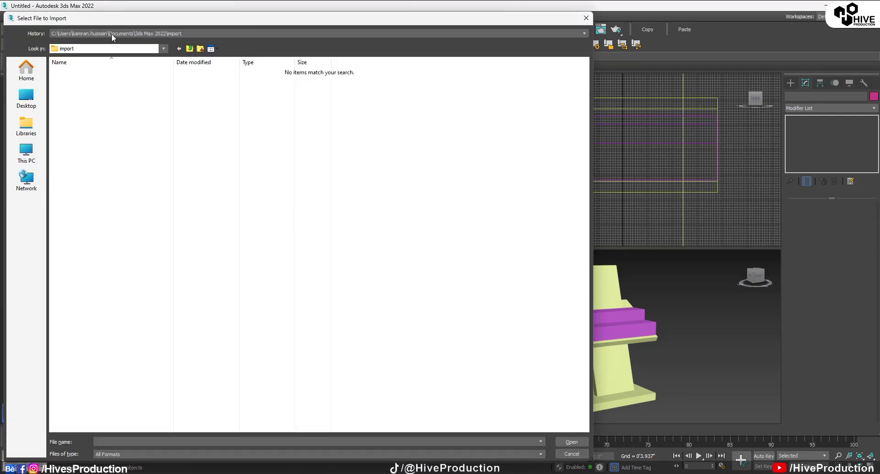
click(111, 34)
click(113, 49)
click(75, 82)
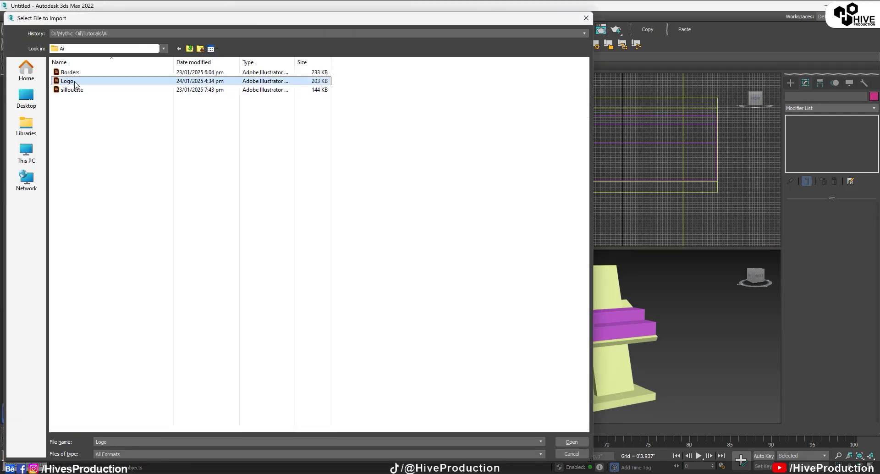
key(Return)
click(470, 277)
click(461, 255)
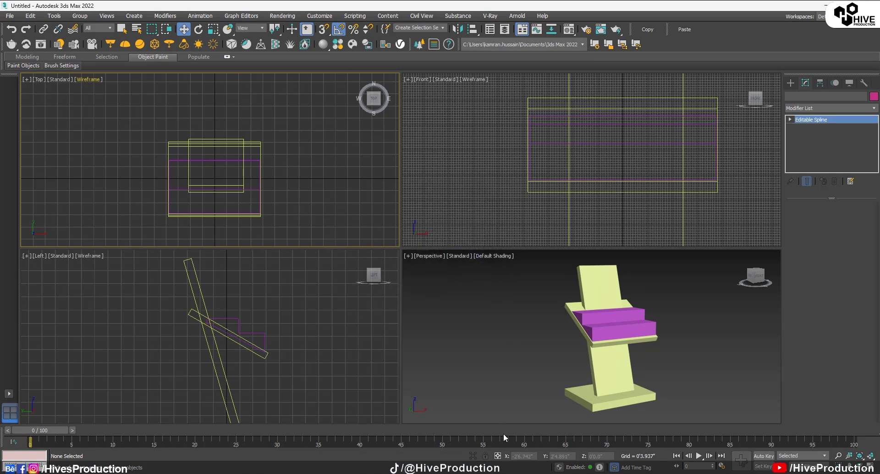
Step: Move the imported logo out in front of the stand's base and rotate it 90 degrees about X
key(z)
scroll(612, 362, down, 10)
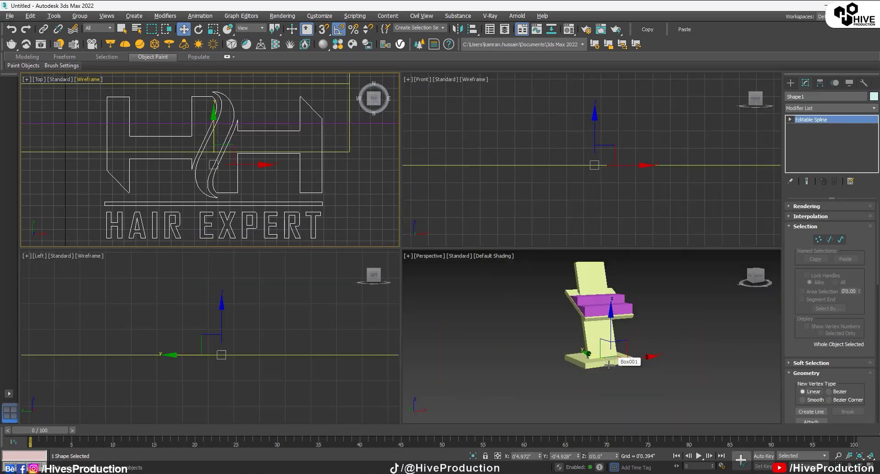
alt+middle_drag(611, 360, 613, 379)
drag(588, 347, 665, 386)
scroll(650, 388, up, 3)
key(r)
key(e)
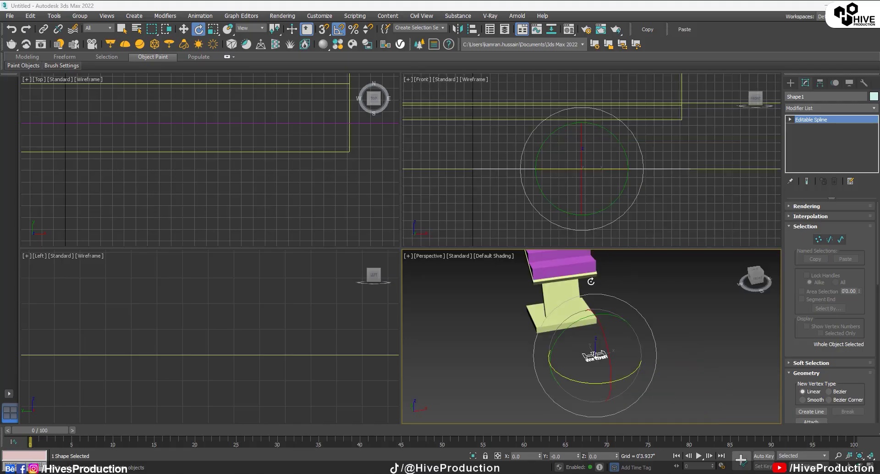
scroll(634, 167, down, 6)
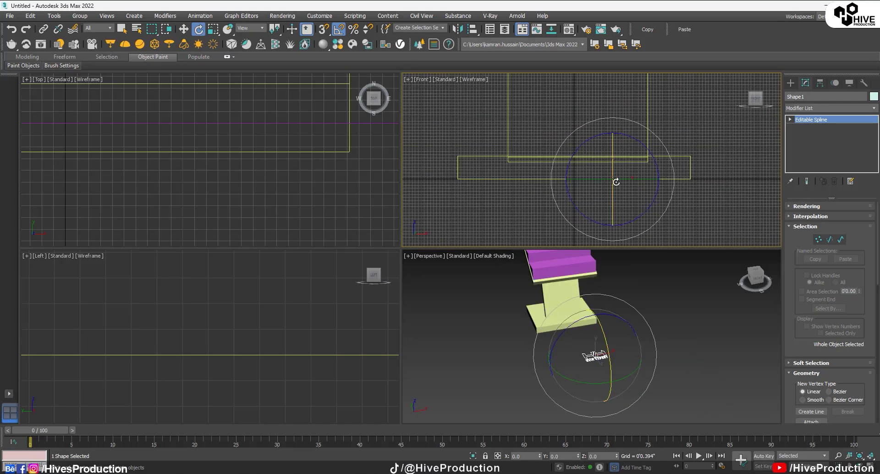
drag(616, 182, 625, 212)
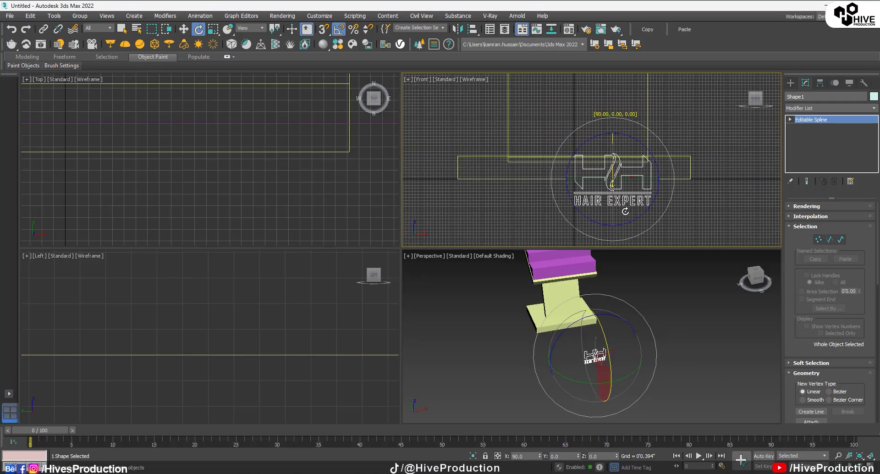
Step: Raise the logo to the upper part of the upright in the front view, centre it horizontally and enlarge it slightly
scroll(625, 208, down, 4)
key(w)
key(alt+w)
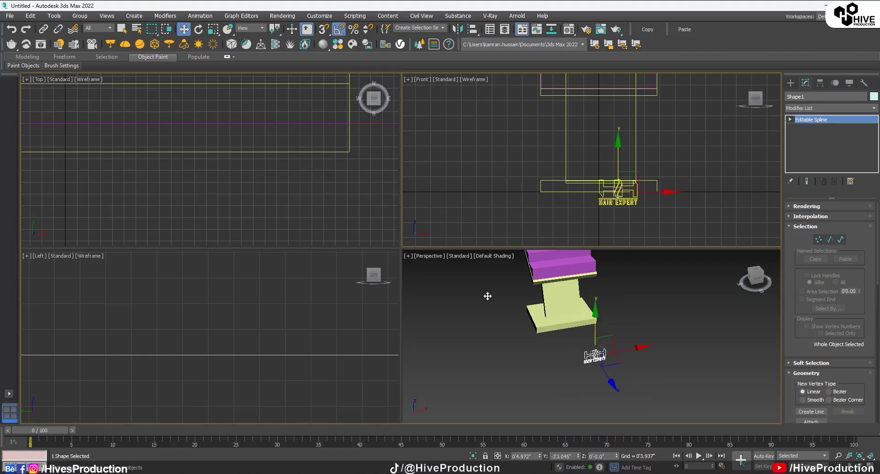
middle_drag(496, 298, 566, 406)
drag(526, 320, 523, 96)
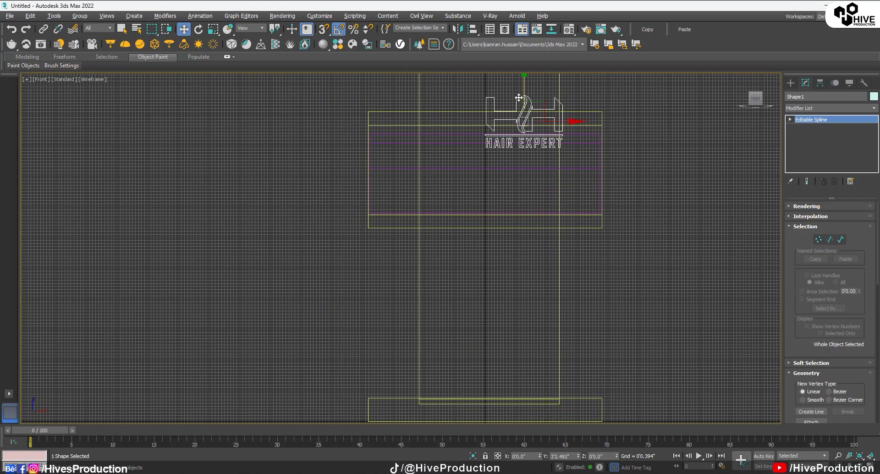
middle_drag(514, 157, 504, 318)
drag(527, 267, 481, 167)
key(r)
key(w)
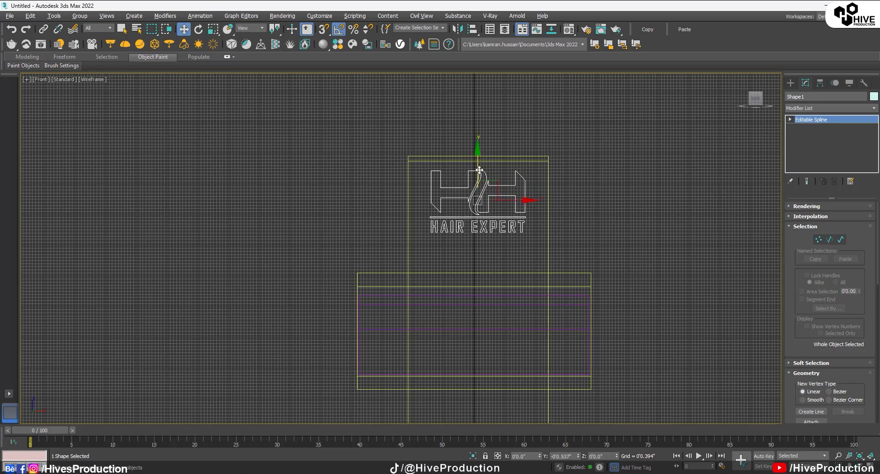
Step: Straighten the logo's tilt in the side view so it stands vertical at 90 degrees about X
key(alt+w)
right_click(300, 357)
key(alt+w)
key(z)
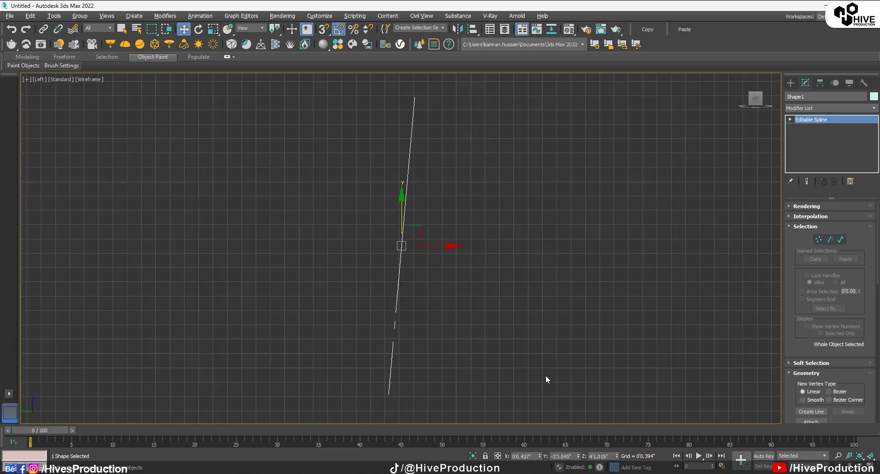
key(e)
drag(444, 192, 441, 198)
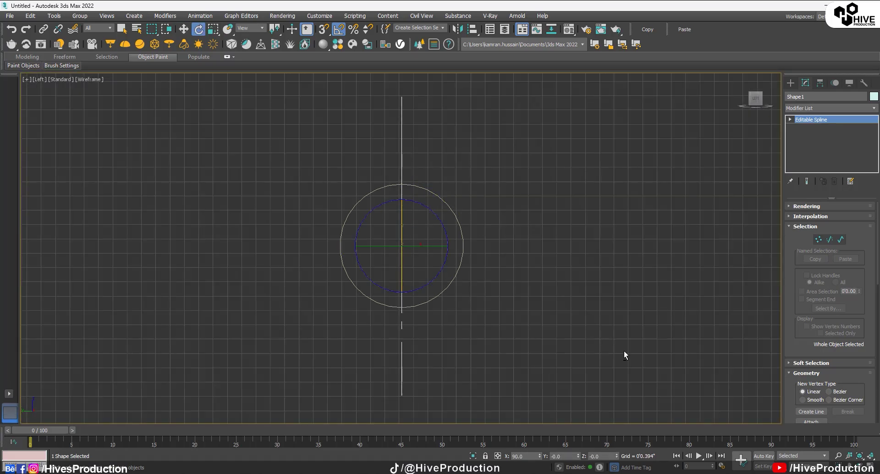
key(alt+w)
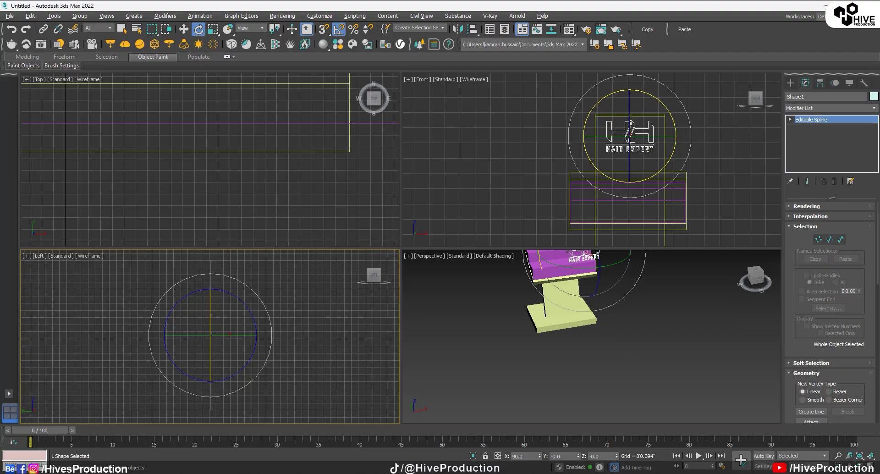
Step: Set the logo spline's interpolation steps to 20 and switch to its vertex level
alt+middle_drag(595, 337, 708, 299)
key(w)
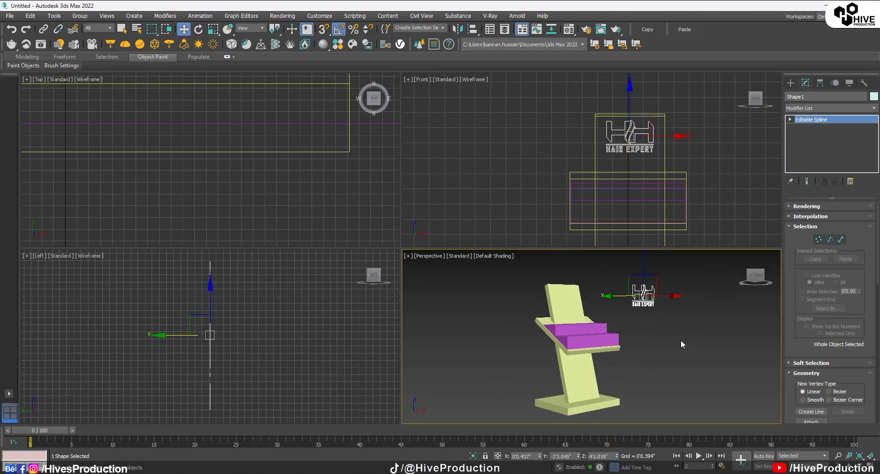
key(z)
click(816, 216)
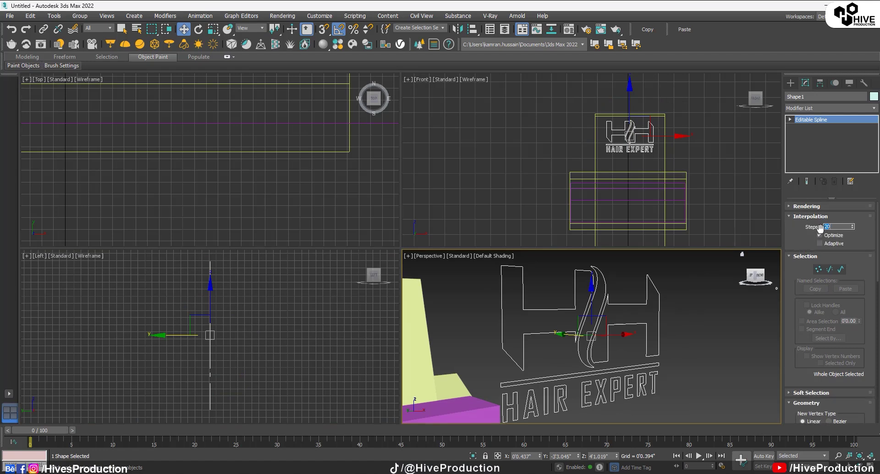
key(1)
Step: Apply an Extrude modifier to the logo and set its amount to 0'0.157"
click(829, 108)
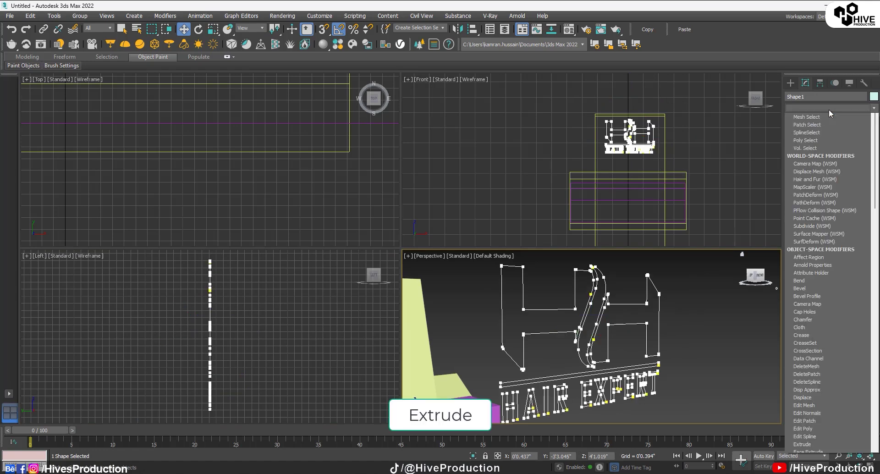
key(e)
click(807, 156)
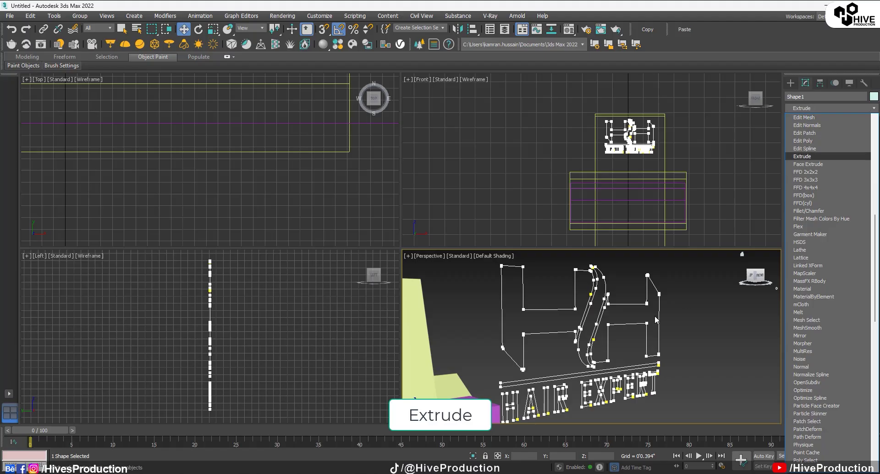
key(Return)
right_click(855, 219)
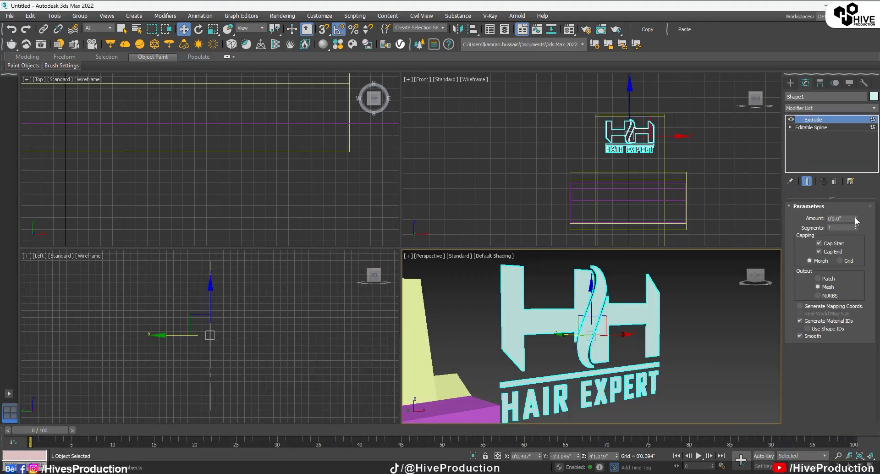
click(855, 218)
click(856, 218)
click(855, 218)
click(855, 218)
right_click(274, 314)
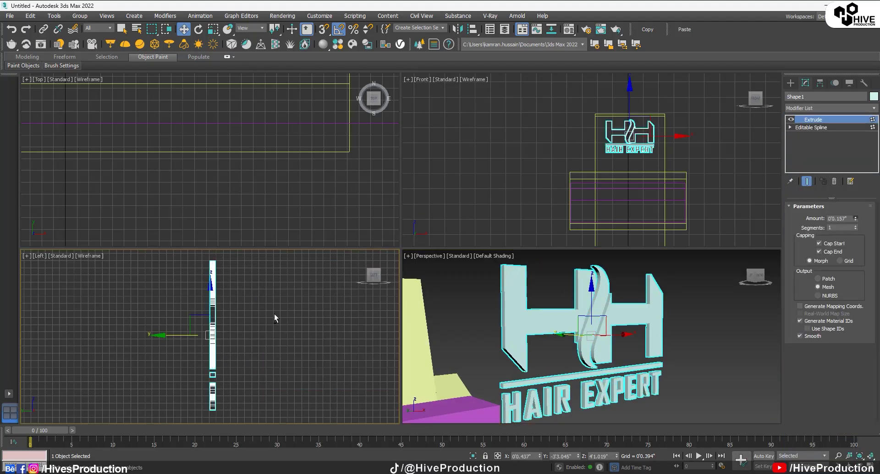
Step: In the left view, move the extruded logo onto the upright's upper front face and tilt it to 75 degrees about X
key(alt+w)
scroll(530, 299, down, 5)
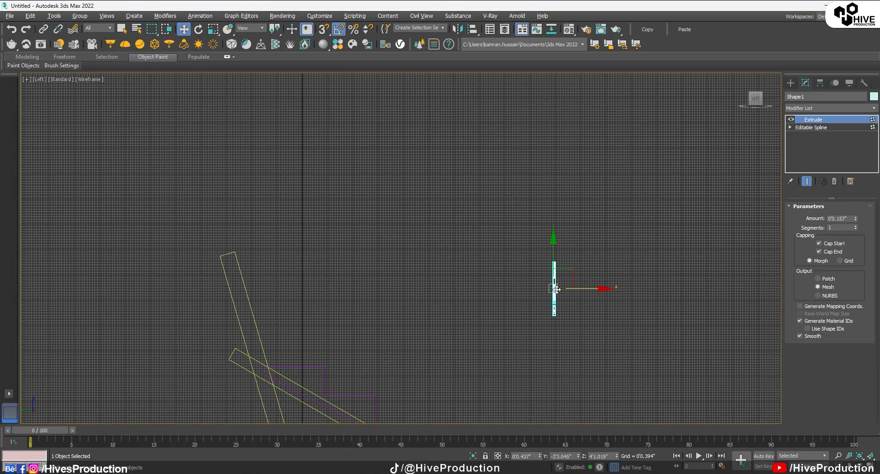
drag(556, 289, 315, 249)
scroll(272, 292, up, 5)
key(r)
key(e)
key(w)
drag(287, 279, 199, 302)
Step: Fine-tune the logo's tilt and sideways position in the left view so it sits flush against the upright's sloping front face
key(e)
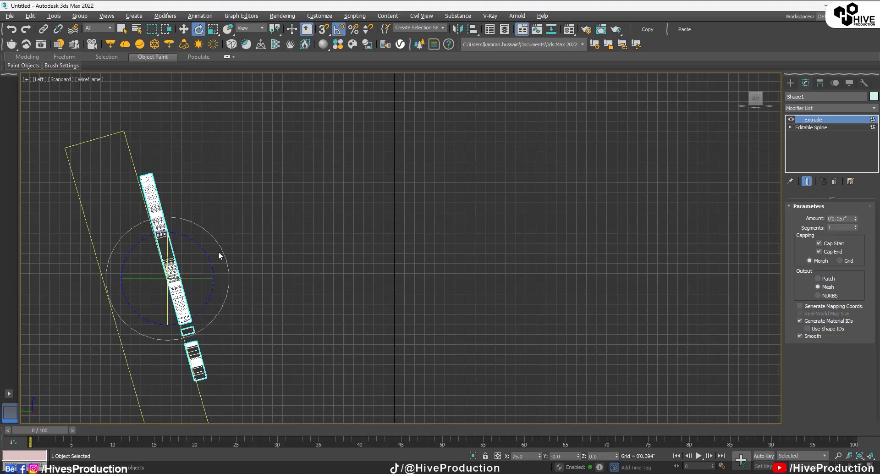
key(a)
drag(222, 249, 223, 248)
key(w)
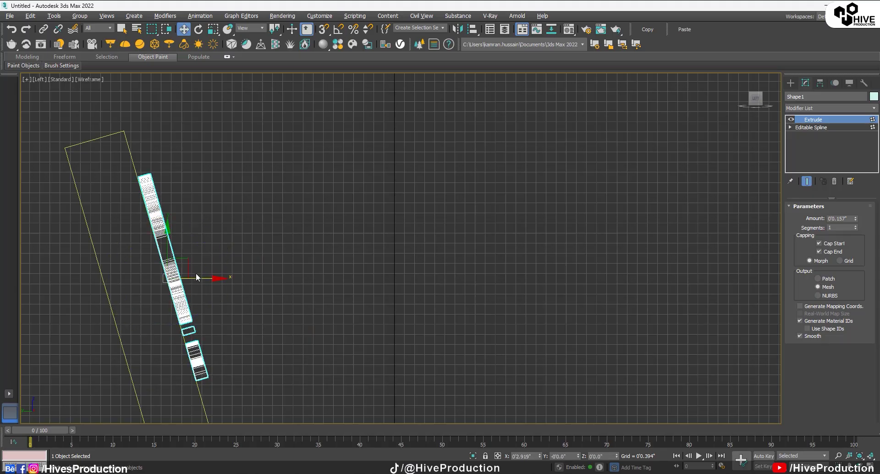
drag(196, 276, 191, 279)
Step: Examine the logo on the upright and the whole display stand from several angles in the perspective view
key(alt+w)
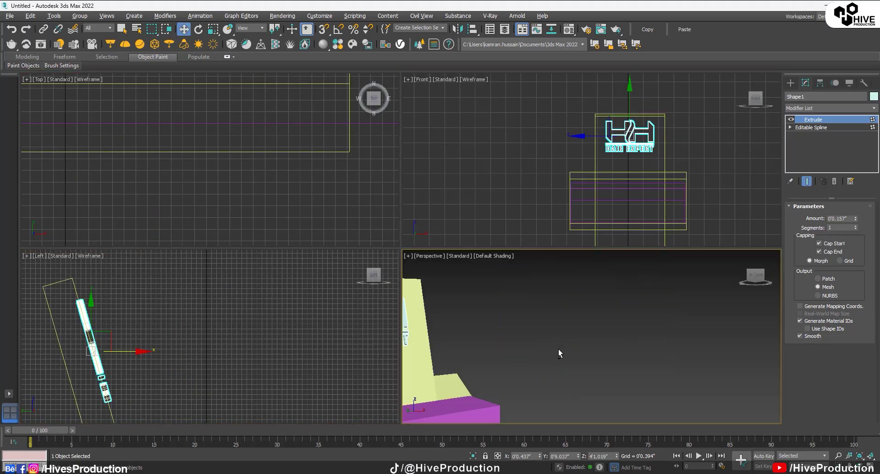
key(alt+w)
key(z)
key(alt+z)
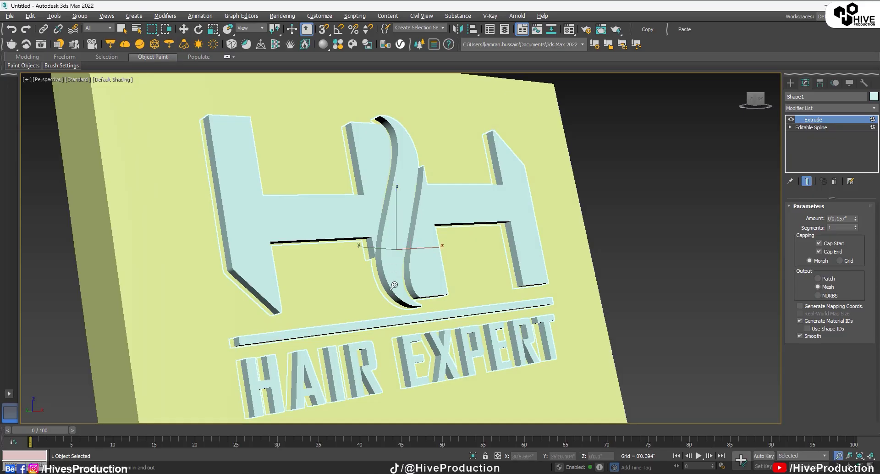
drag(419, 320, 416, 356)
scroll(399, 311, down, 5)
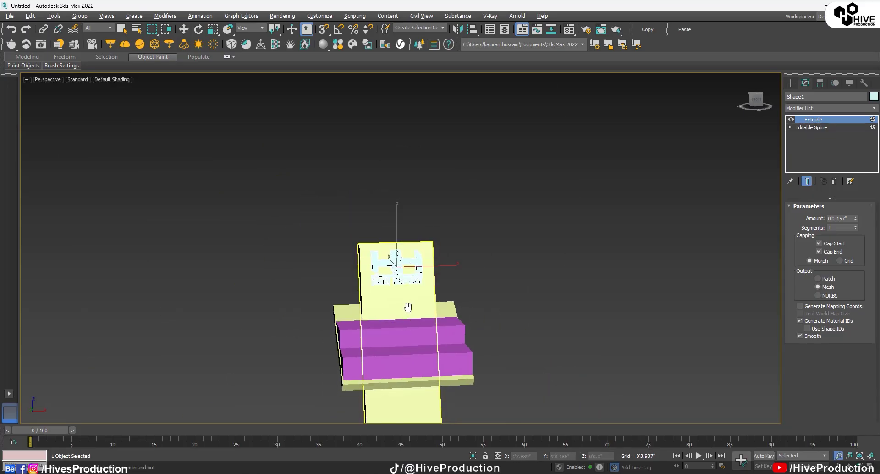
middle_drag(408, 308, 449, 307)
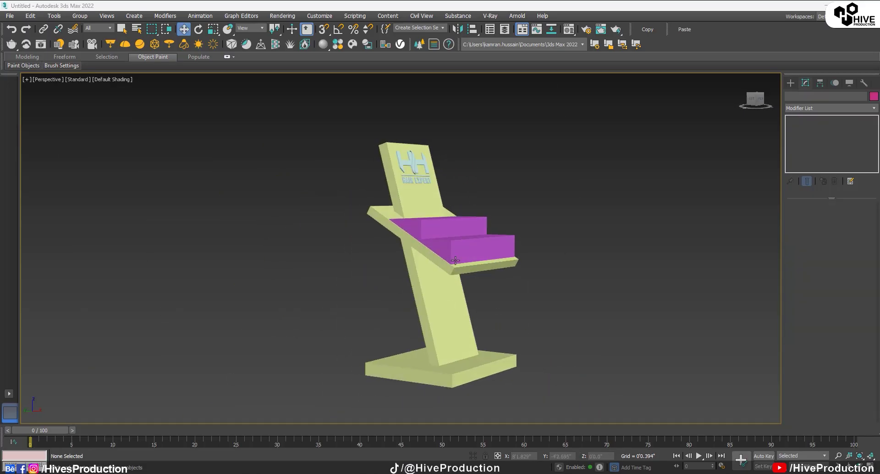
click(451, 316)
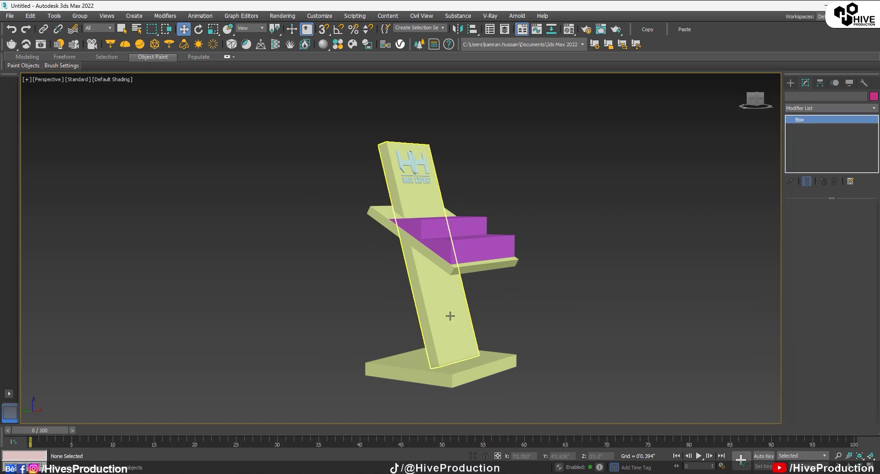
alt+middle_drag(446, 276, 402, 276)
click(703, 286)
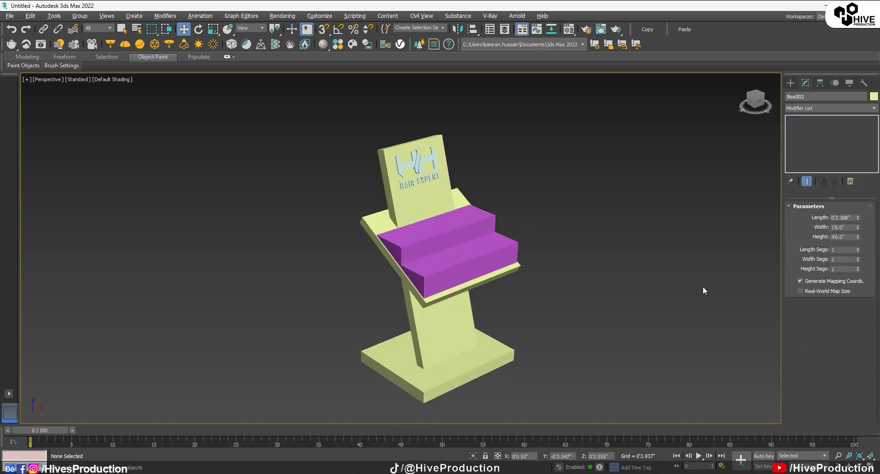
Step: Start a file import, then switch to Illustrator to view the border pattern in Borders [Converted].ai, undoing any shift of the artwork
click(10, 15)
click(115, 140)
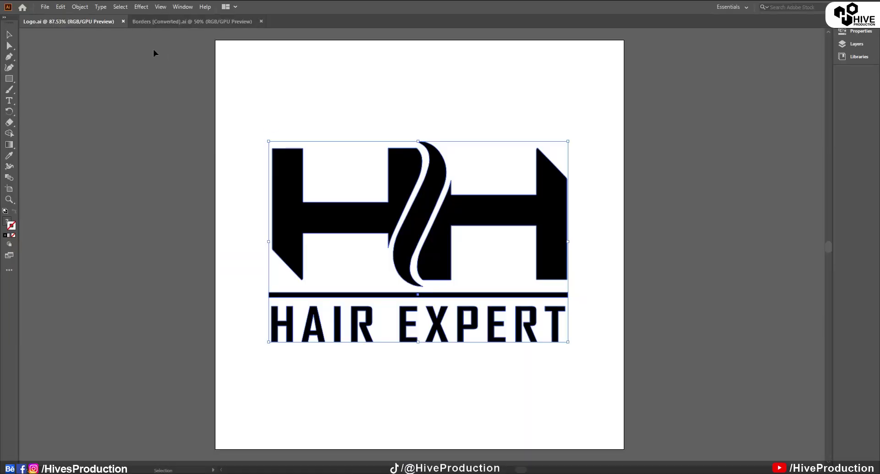
click(155, 22)
drag(403, 186, 427, 181)
key(ctrl+z)
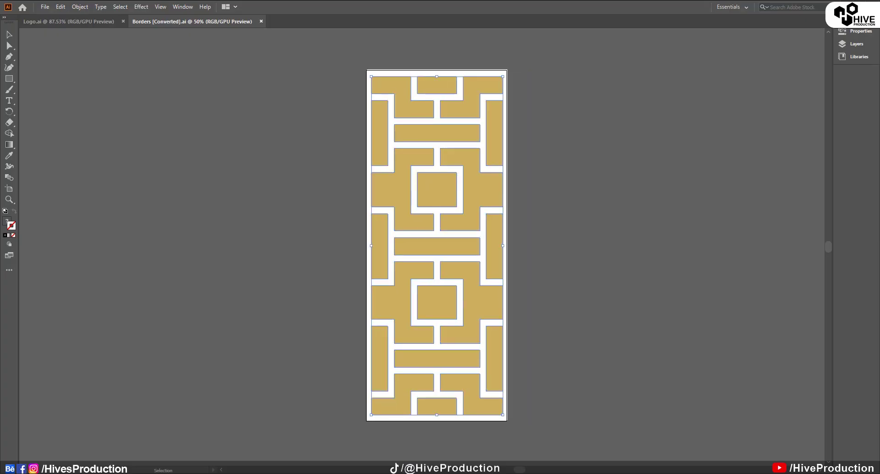
Step: Switch back to 3ds Max and import the Borders Illustrator file, accepting Shape002 as the new name for the conflicting shape
click(473, 444)
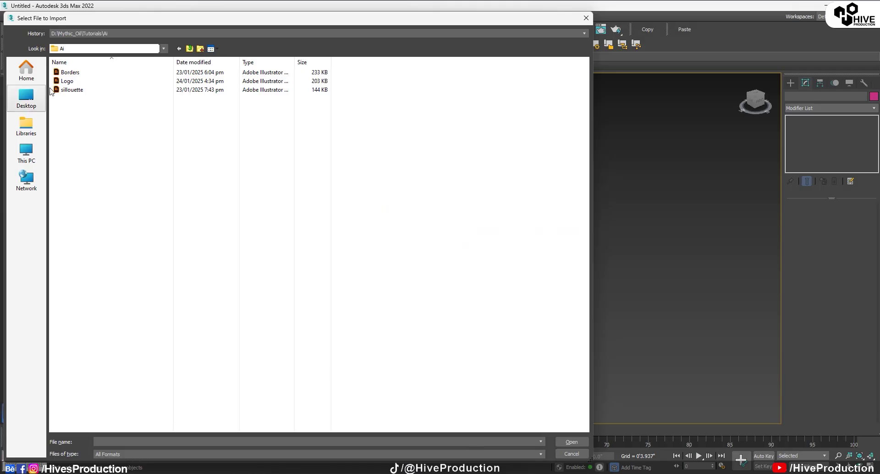
double_click(68, 72)
click(455, 256)
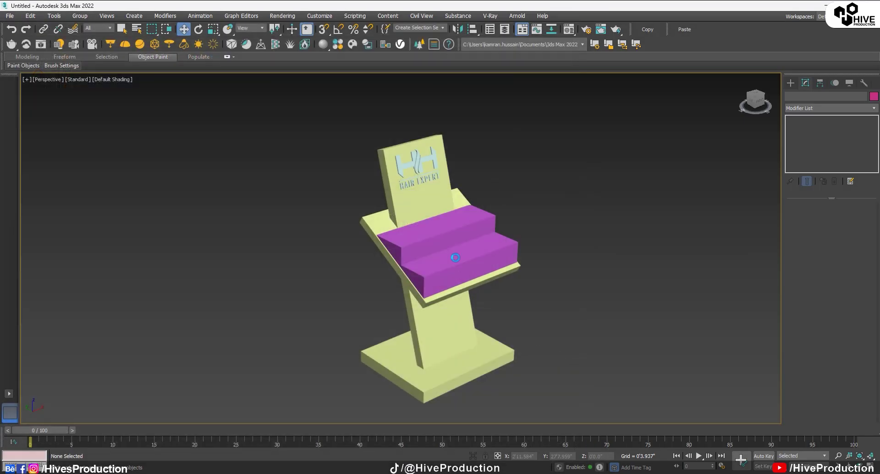
click(459, 256)
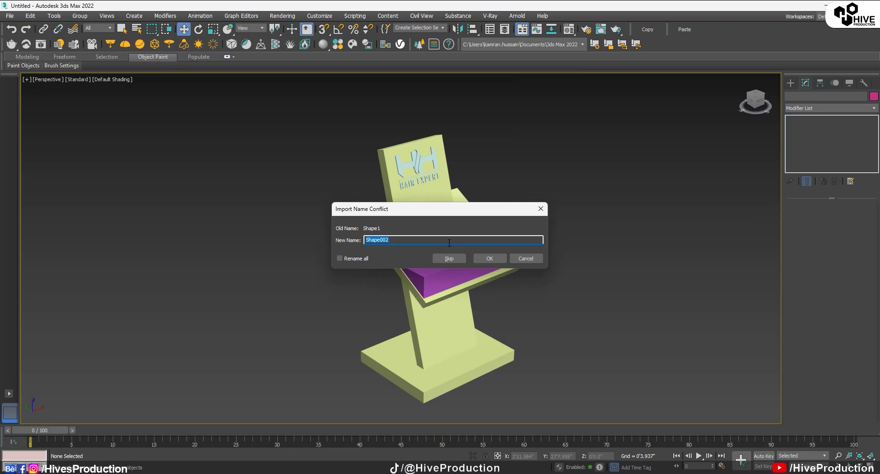
key(Return)
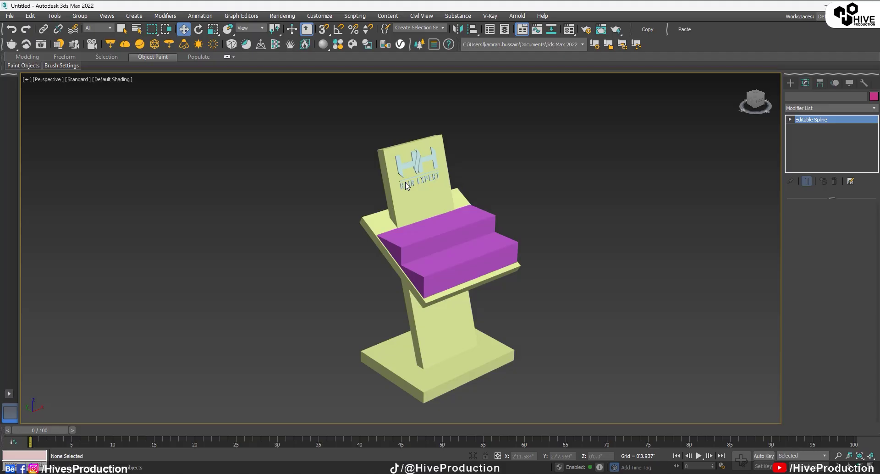
Step: Move the imported border pattern out from under the stand's base to the open space in front of it
key(z)
scroll(466, 241, down, 4)
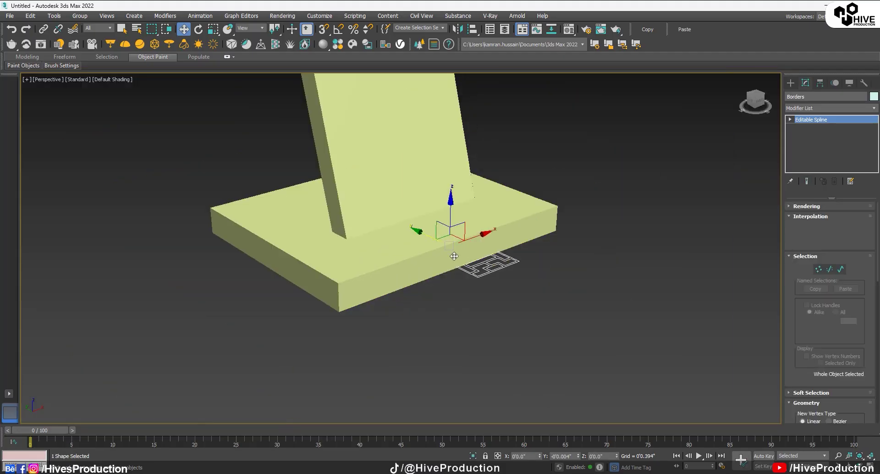
drag(454, 257, 549, 333)
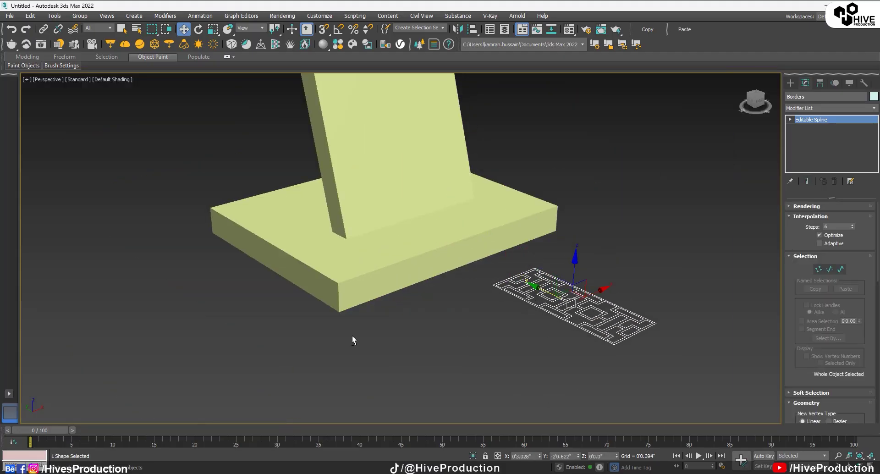
Step: Rotate the border pattern 90 degrees about X in the left view so it stands upright
key(alt+w)
right_click(184, 360)
key(z)
key(e)
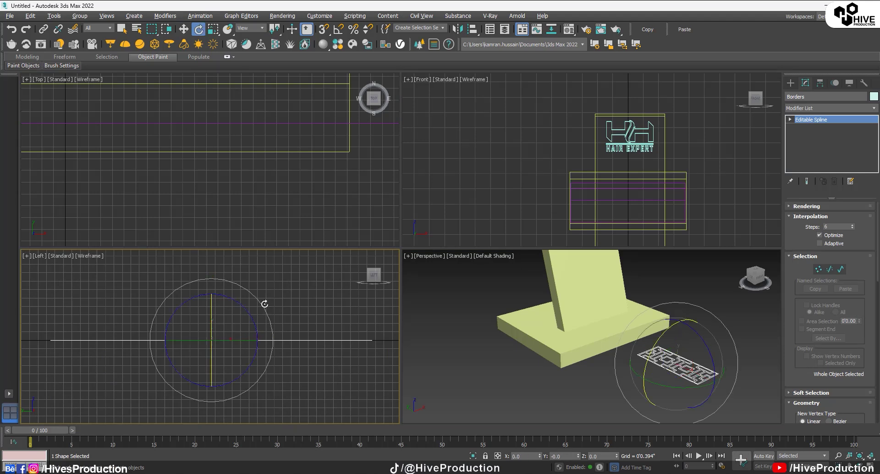
drag(262, 302, 306, 367)
key(ctrl+z)
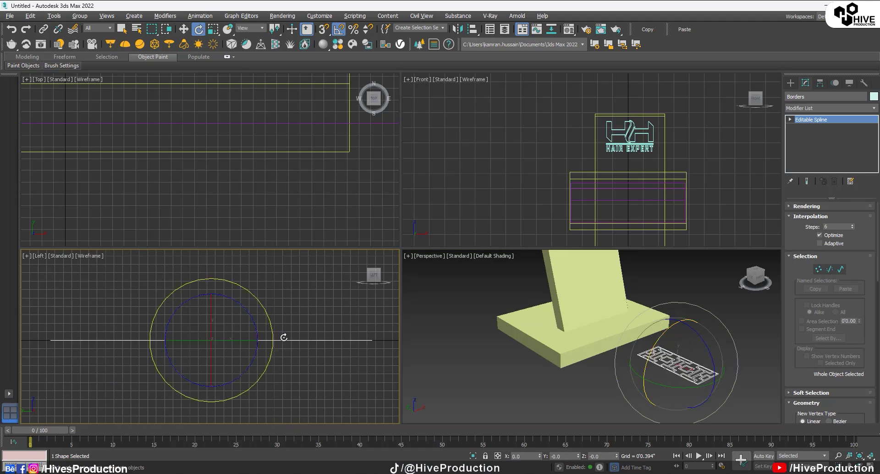
drag(284, 337, 300, 355)
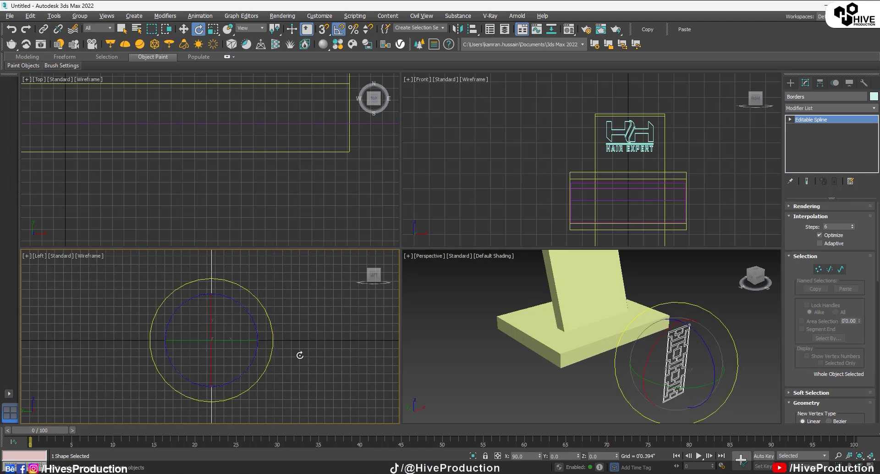
Step: Apply an Extrude modifier with an amount of 0'0.157" to the border pattern and scale it slightly thicker along Y
click(813, 108)
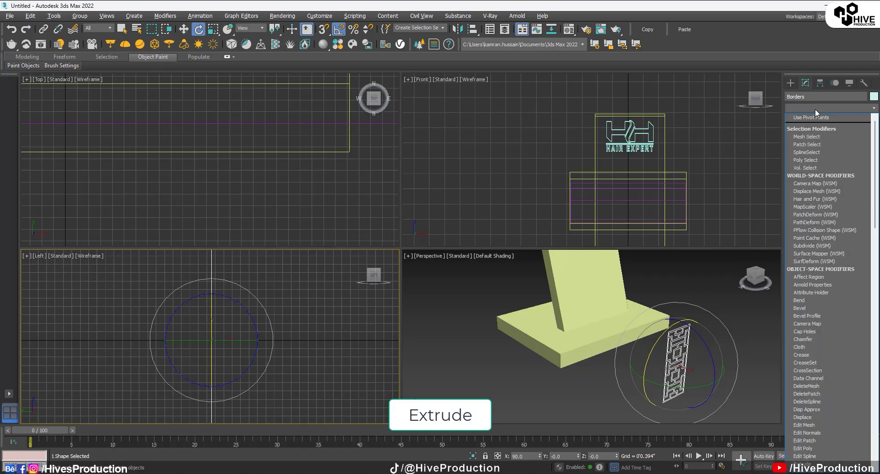
key(e)
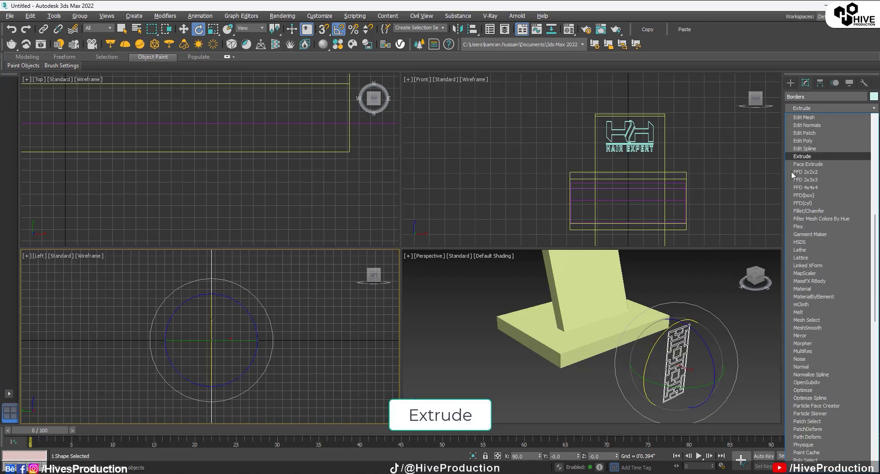
key(Return)
middle_click(693, 345)
key(alt+w)
mouse_move(657, 329)
alt+middle_down()
mouse_move(596, 318)
mouse_move(657, 337)
alt+middle_up()
key(r)
drag(621, 326, 624, 328)
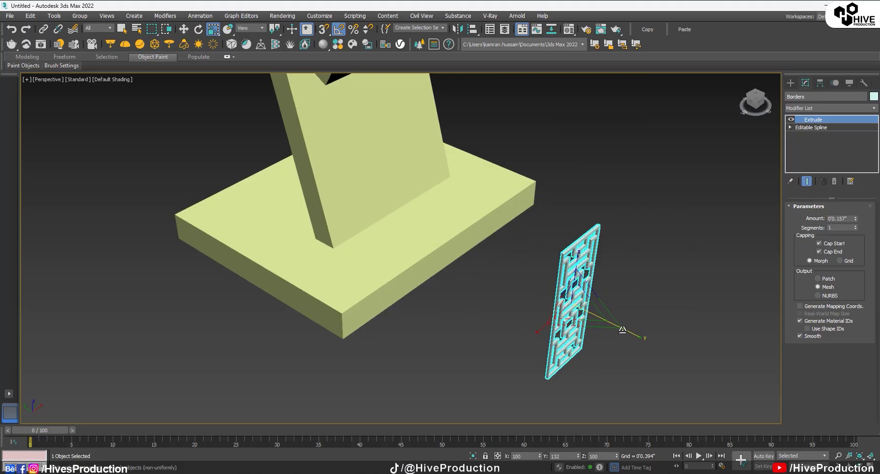
click(657, 260)
Step: Create a thin box about 1'2.665" long and 0'5.727" wide over the border pattern in the front view
click(790, 82)
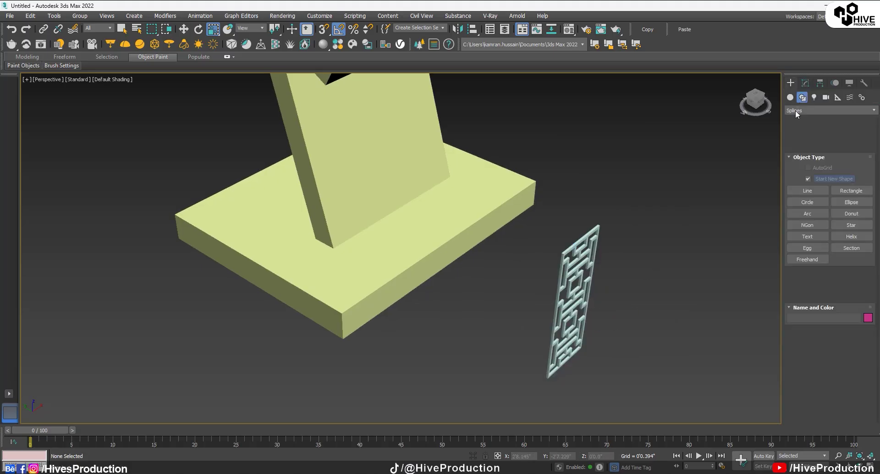
click(797, 155)
click(807, 144)
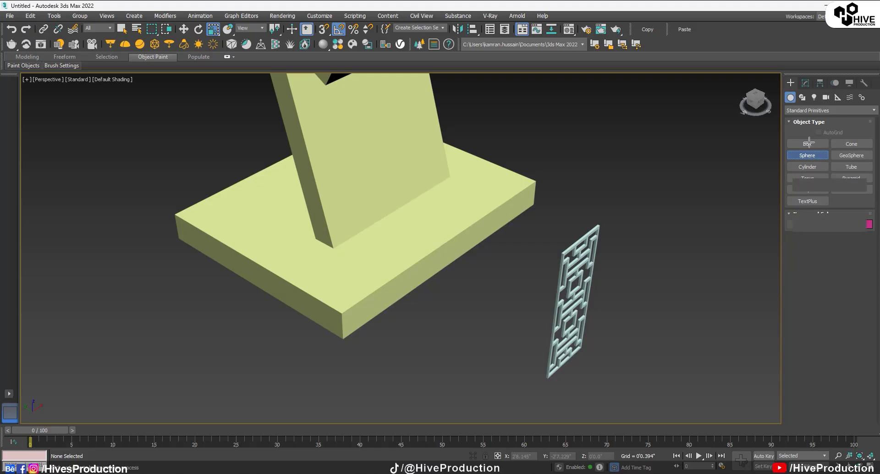
key(alt+w)
middle_click(572, 242)
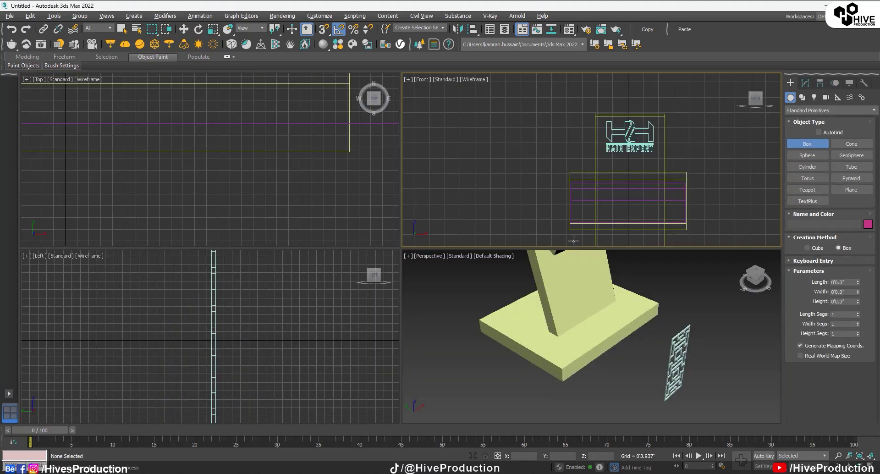
key(alt+w)
scroll(518, 294, down, 3)
middle_drag(518, 294, 506, 211)
scroll(425, 267, up, 4)
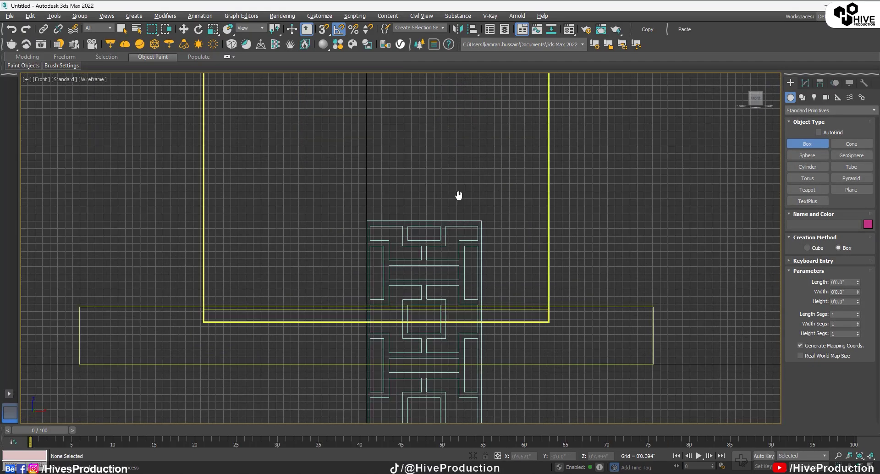
middle_drag(458, 250, 449, 116)
drag(367, 86, 477, 365)
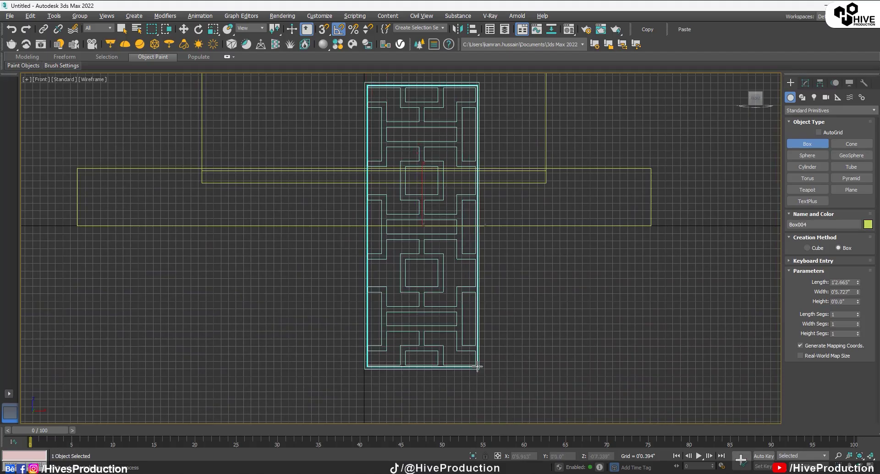
key(r)
key(alt+w)
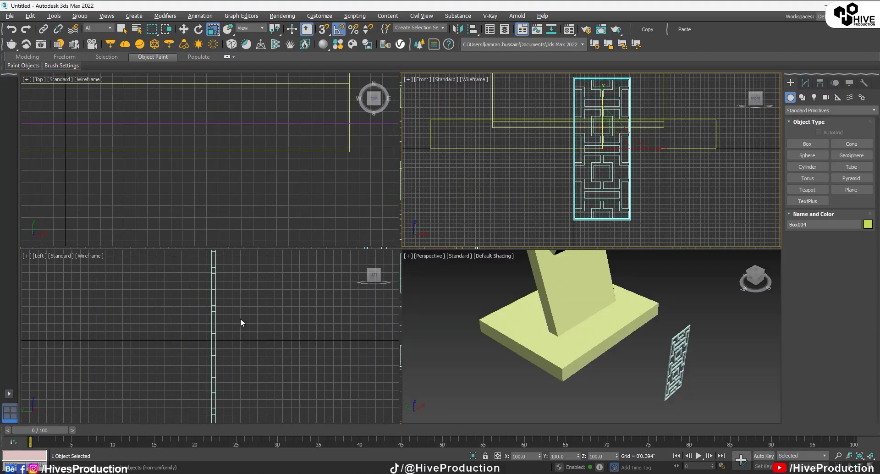
Step: Move the thin box sideways in the left view until it lines up with the extruded border pattern
middle_drag(302, 315, 307, 314)
scroll(294, 348, down, 4)
key(w)
drag(89, 304, 258, 314)
scroll(250, 309, up, 5)
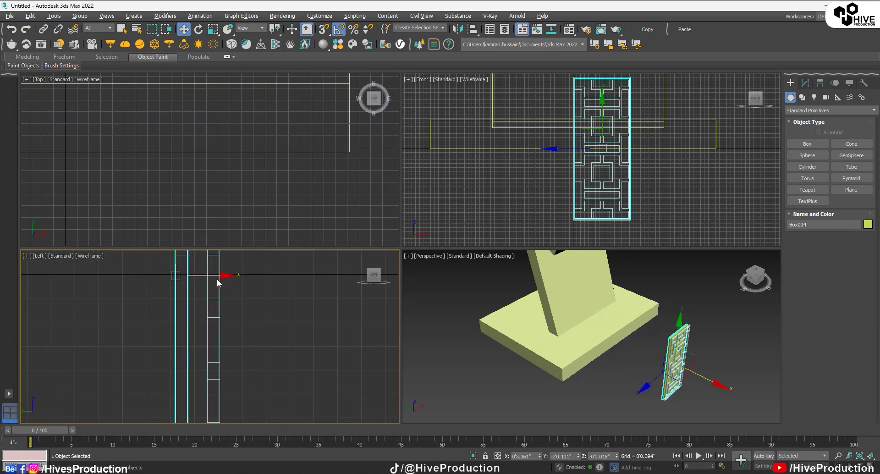
mouse_move(238, 280)
mouse_down()
mouse_move(270, 279)
mouse_move(245, 277)
mouse_up()
key(r)
key(w)
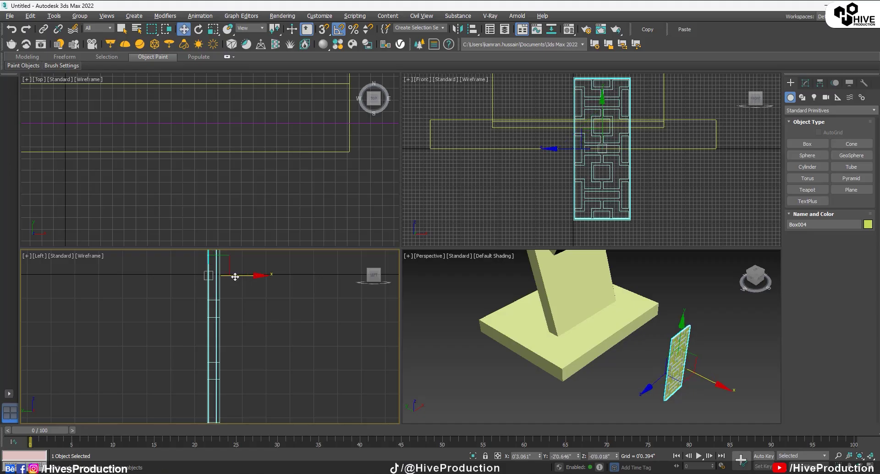
Step: Select the box and the border pattern together and scale them slightly along X in the left view
drag(199, 327, 229, 313)
key(r)
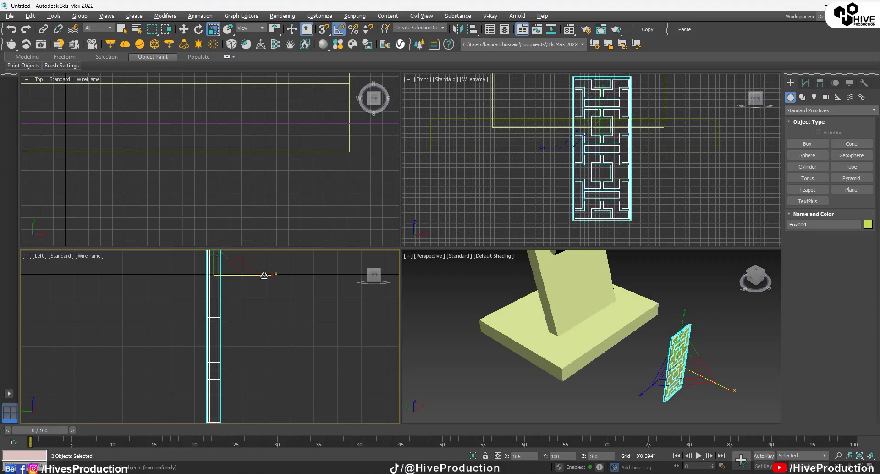
mouse_move(263, 275)
mouse_down()
mouse_move(283, 277)
mouse_move(268, 280)
mouse_up()
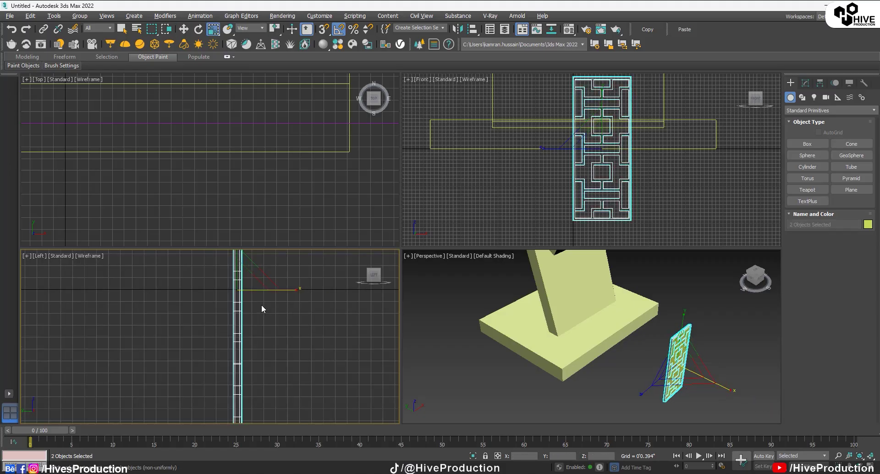
Step: Move the box and border pattern together in the left view to the lower front of the leaning upright, above the base
key(alt+w)
scroll(457, 279, down, 4)
middle_drag(458, 282, 489, 325)
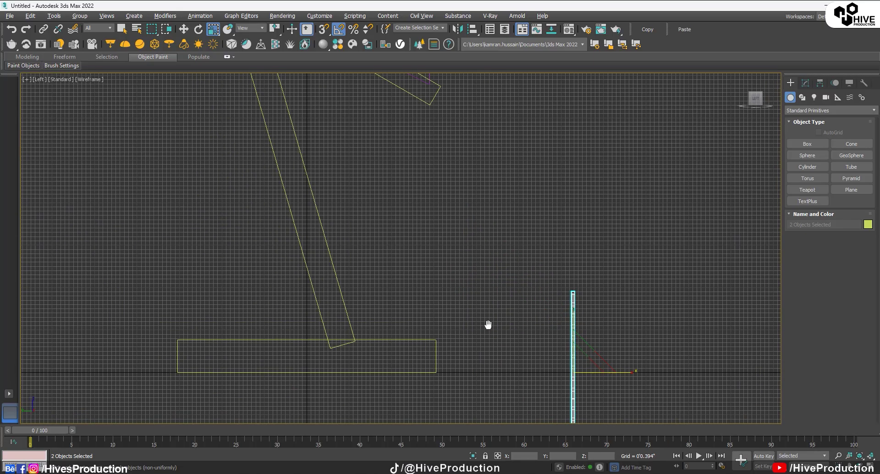
drag(591, 351, 353, 178)
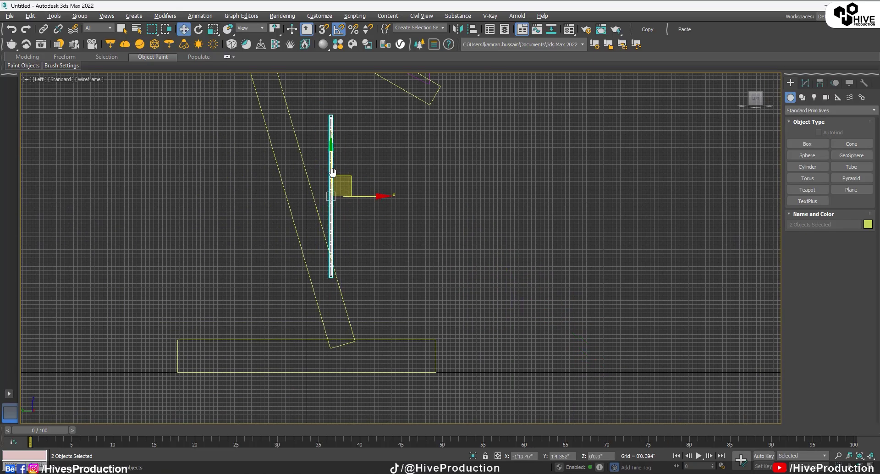
Step: Rotate the box and border pattern in the left view to the upright's lean and move them toward its front face
middle_drag(354, 179, 442, 249)
key(e)
drag(452, 230, 449, 226)
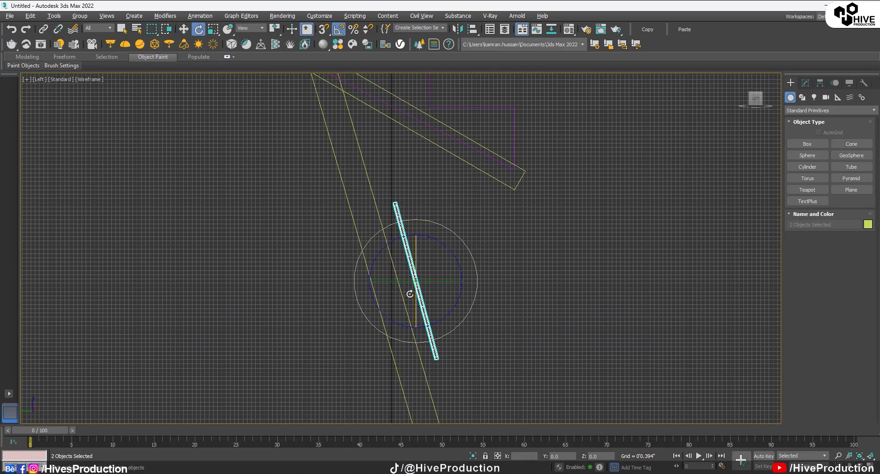
scroll(409, 294, up, 4)
key(w)
drag(418, 284, 377, 285)
Step: Fine-tune the panel's rotation in the left view and move it along X against the upright's front face
key(e)
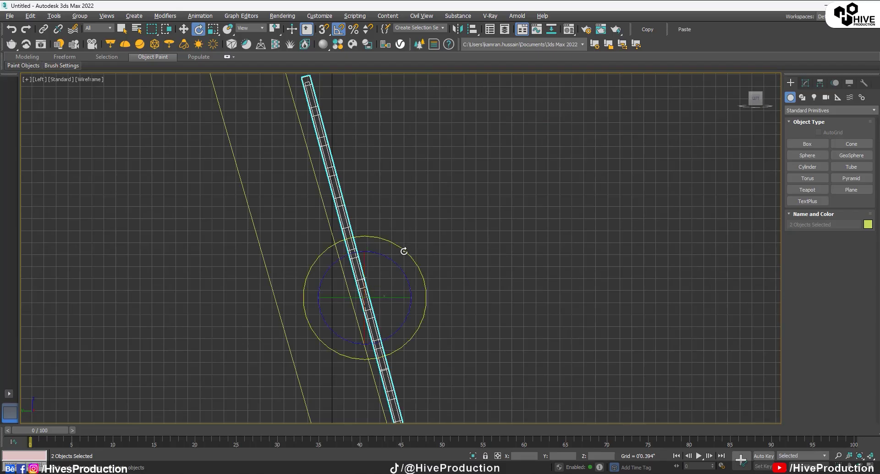
drag(404, 250, 406, 251)
scroll(400, 242, up, 2)
middle_drag(398, 241, 455, 174)
key(w)
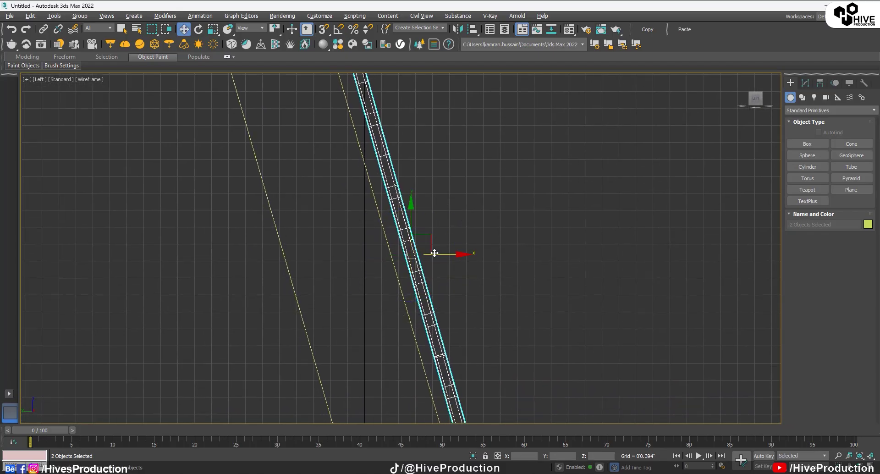
drag(433, 252, 420, 252)
Step: Move the border pattern panel slightly along X in the perspective view toward the middle of the upright
key(alt+w)
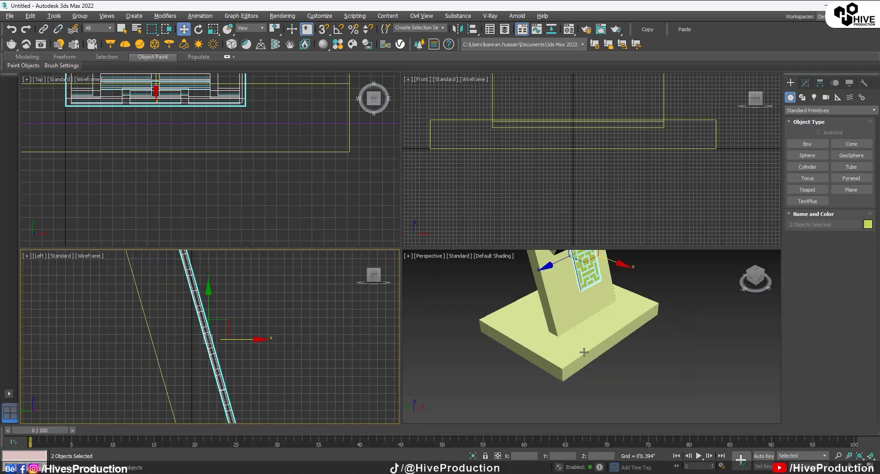
middle_click(583, 351)
key(alt+w)
alt+middle_drag(514, 335, 458, 257)
drag(472, 258, 454, 258)
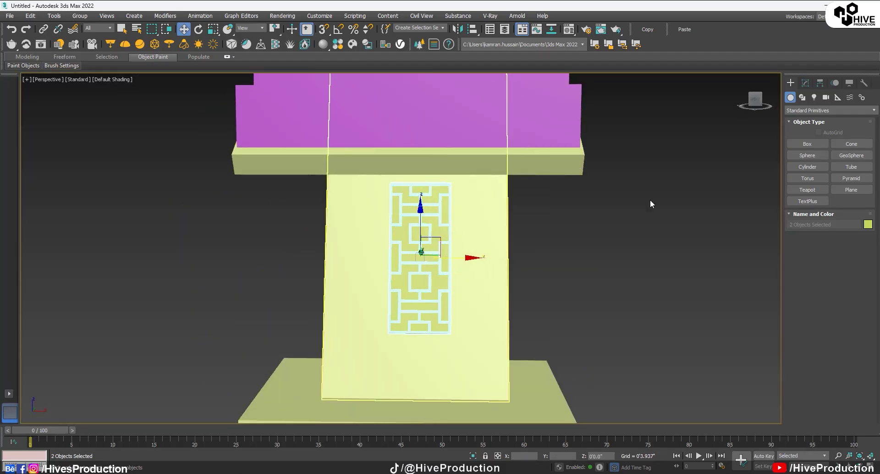
Step: Adjust the panel along X in the front view to centre it between the upright's side edges
key(alt+w)
right_click(604, 201)
key(alt+w)
scroll(598, 209, down, 4)
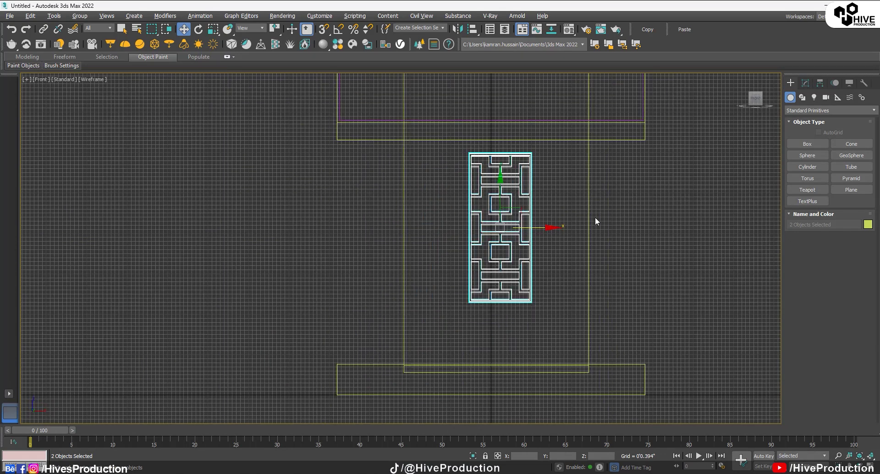
scroll(494, 259, up, 2)
middle_drag(488, 275, 465, 349)
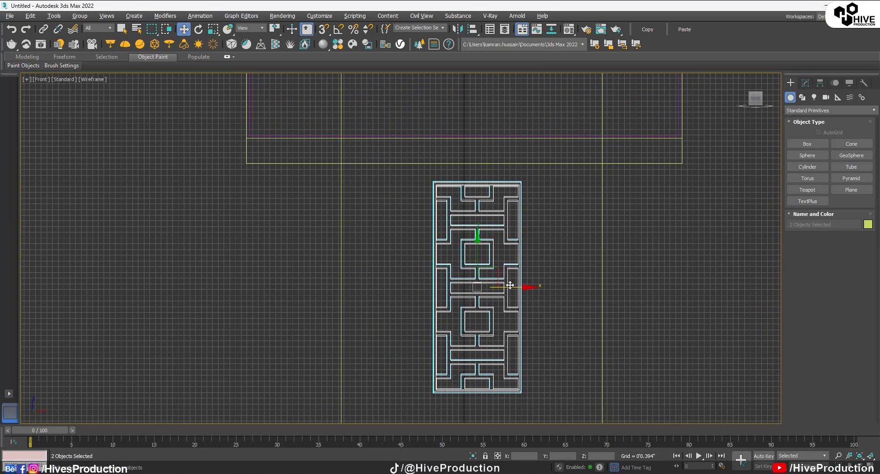
scroll(510, 285, down, 2)
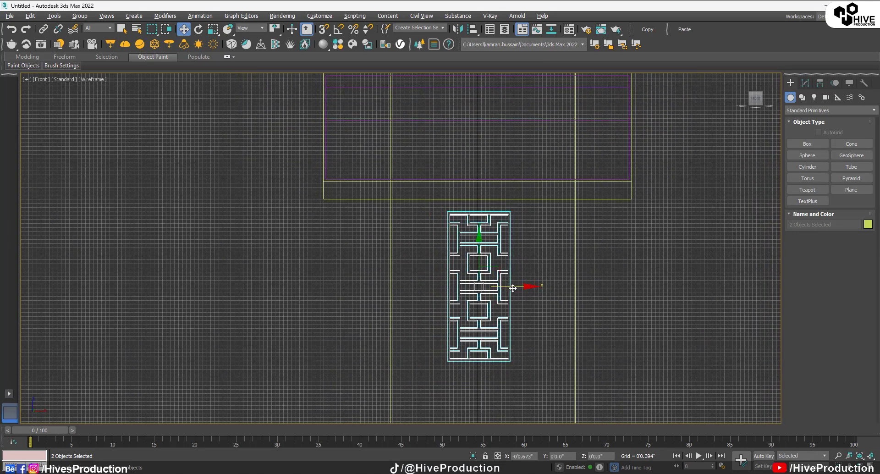
drag(512, 287, 577, 295)
click(576, 296)
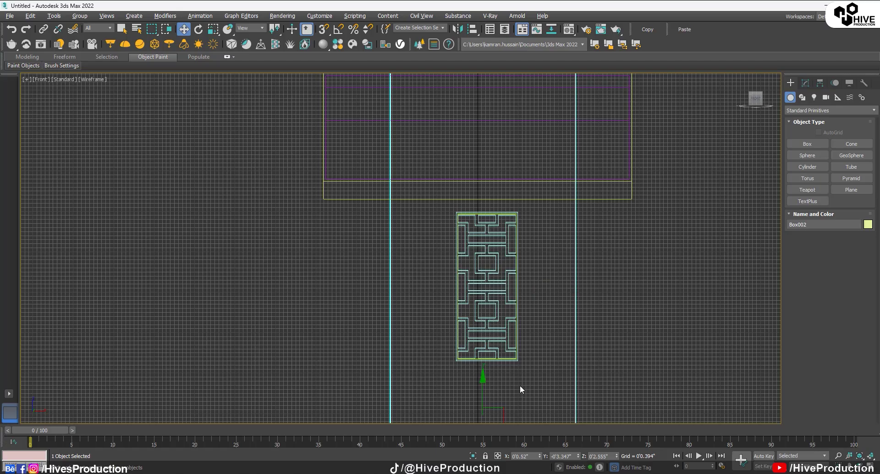
drag(520, 265, 498, 298)
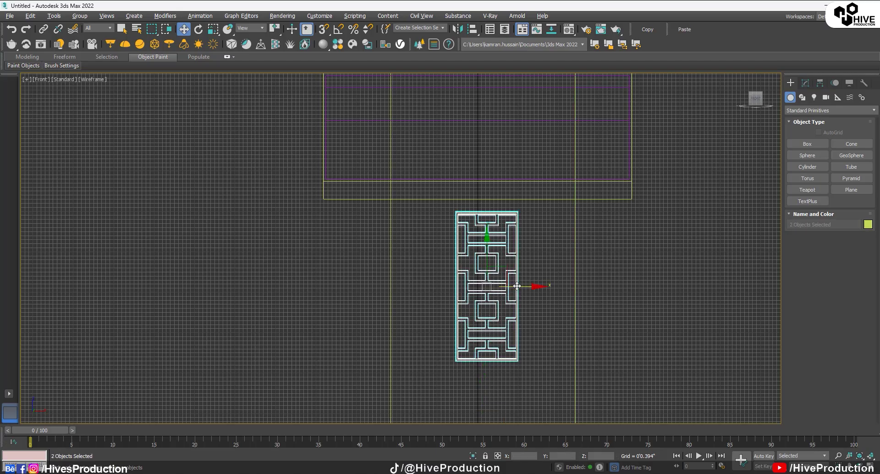
scroll(577, 280, down, 2)
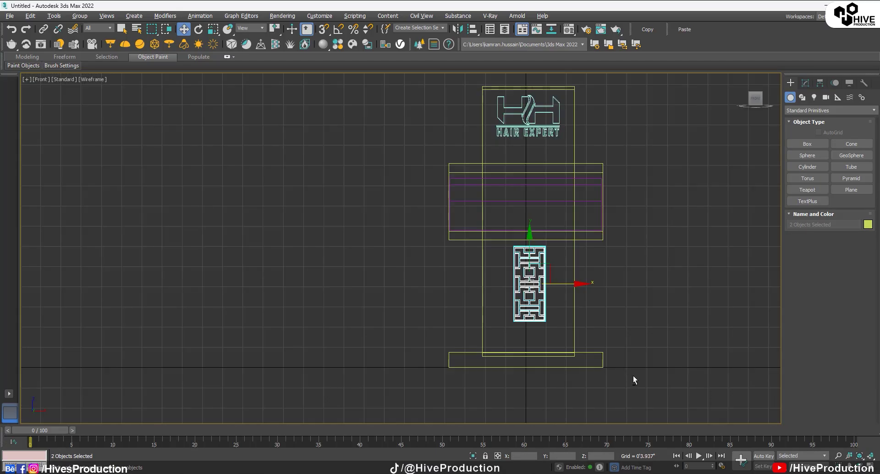
Step: Set the reference coordinate system to Local and slide the panel slightly down along the upright's slope
key(p)
mouse_move(523, 341)
alt+middle_down()
mouse_move(574, 337)
mouse_move(565, 337)
alt+middle_up()
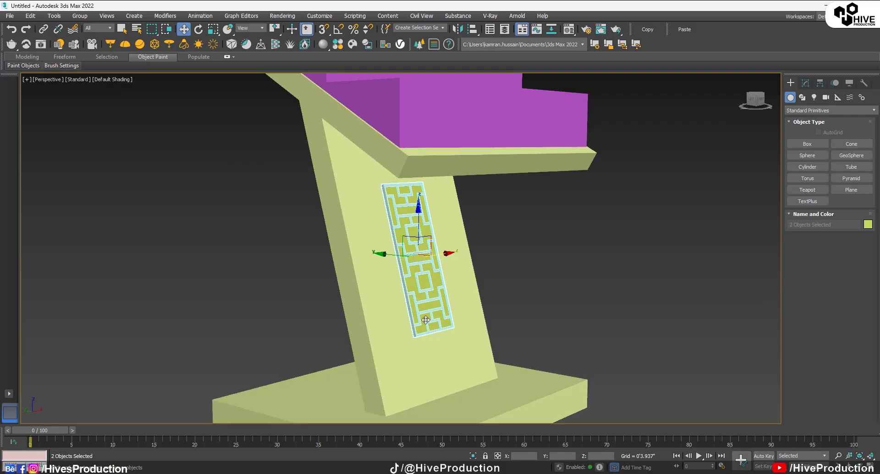
scroll(426, 320, down, 2)
click(250, 28)
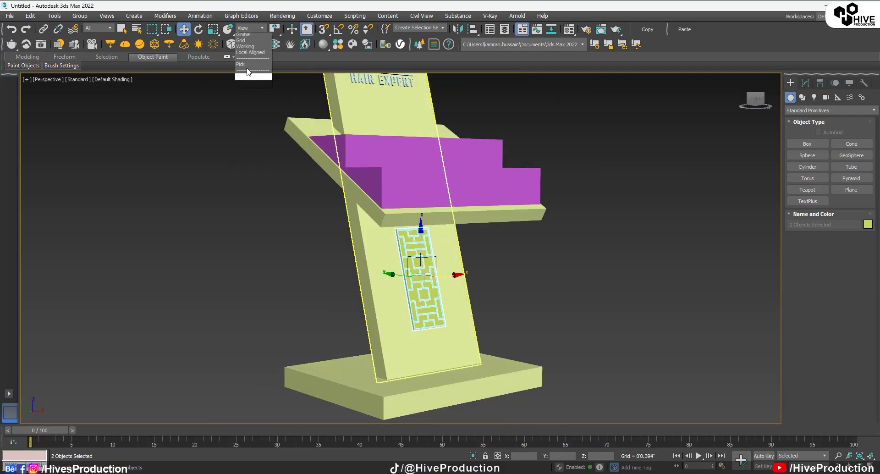
click(250, 60)
drag(419, 246, 419, 255)
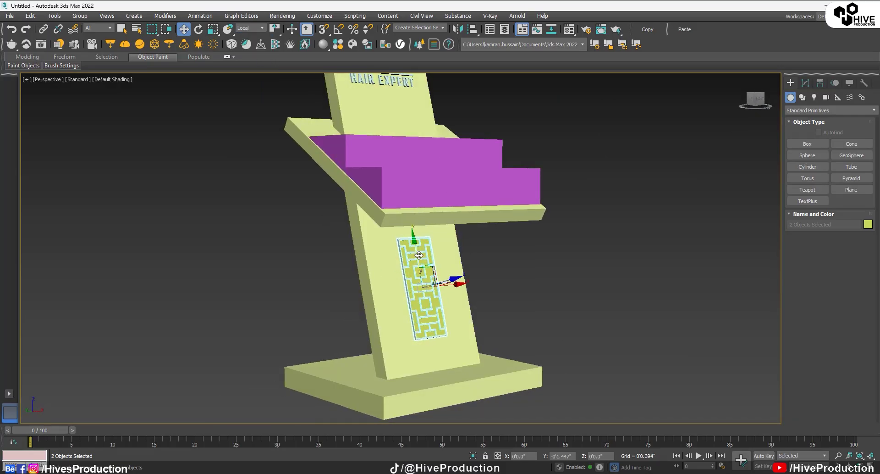
click(526, 310)
Step: Examine the whole display stand from several angles, and look over the bottle and box in the Product_Box scene
alt+middle_drag(527, 309, 451, 330)
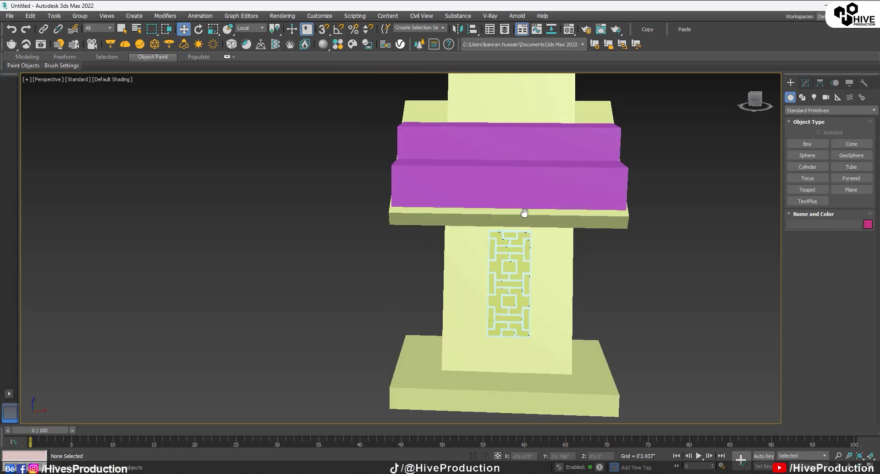
middle_drag(524, 214, 387, 398)
scroll(511, 281, down, 3)
alt+middle_drag(512, 281, 283, 216)
alt+middle_drag(527, 266, 532, 339)
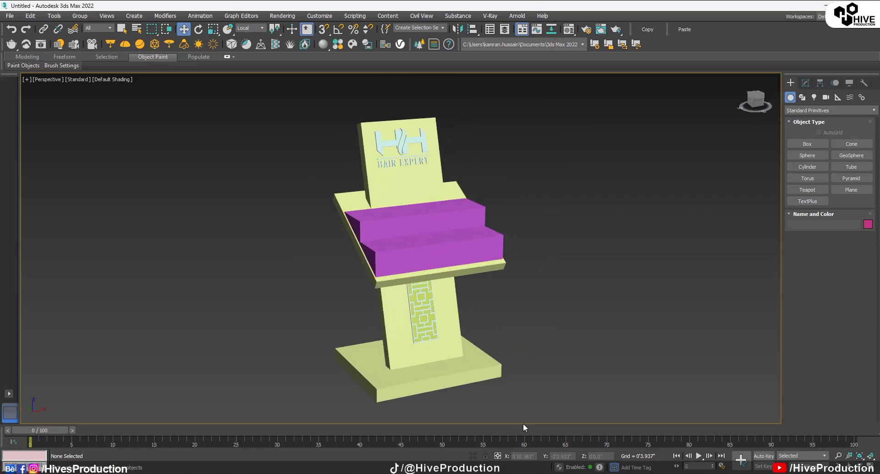
mouse_move(506, 469)
click(545, 435)
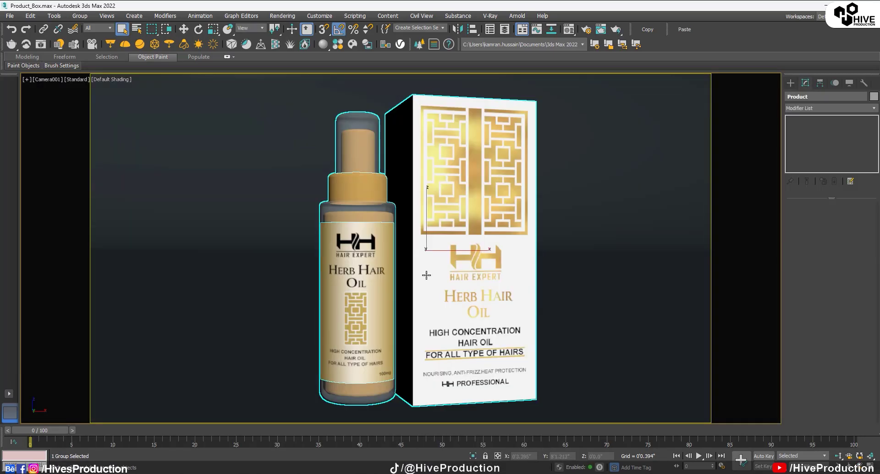
click(450, 286)
key(p)
alt+middle_drag(450, 286, 416, 239)
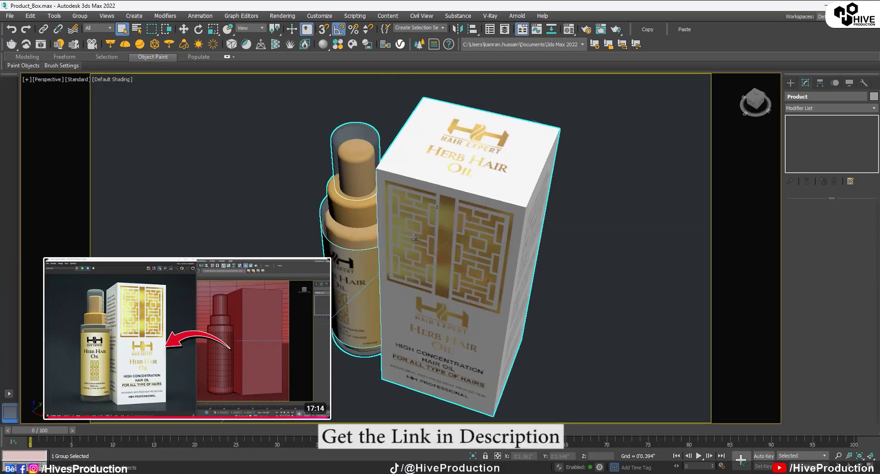
Step: Return to the display stand scene and start merging a file from the D:\Mythic_Oil\Tutorials\3dsMax folder
mouse_move(506, 469)
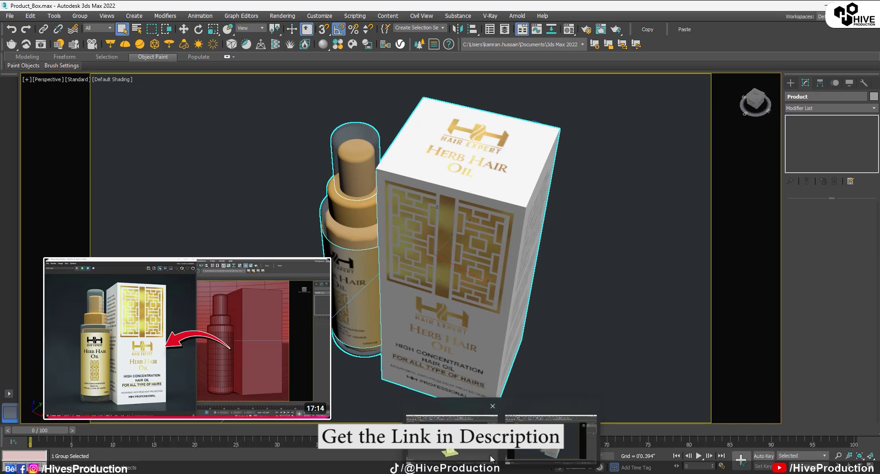
click(453, 435)
key(alt+f)
mouse_move(42, 138)
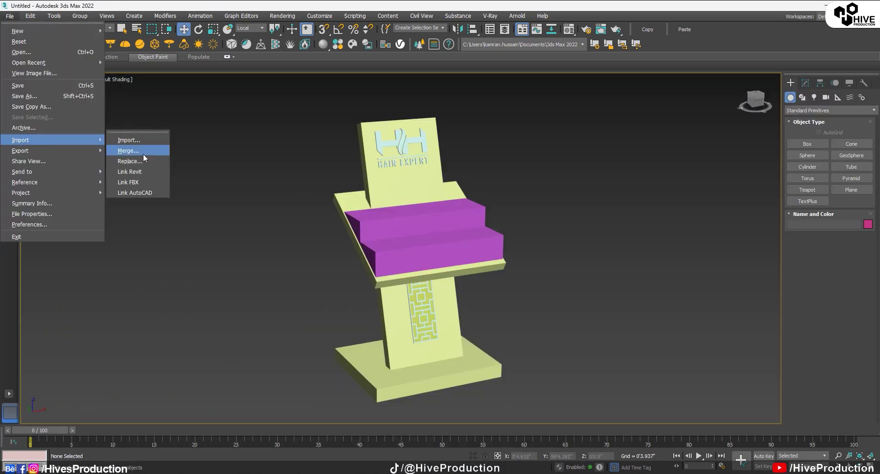
click(143, 153)
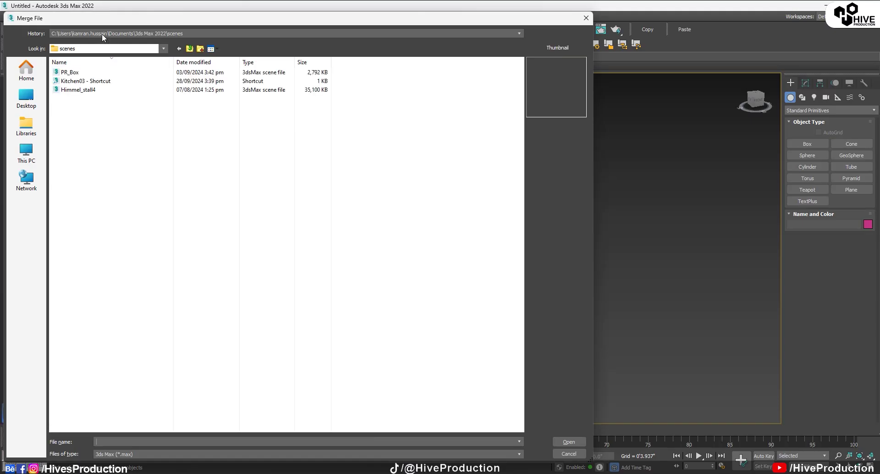
click(101, 34)
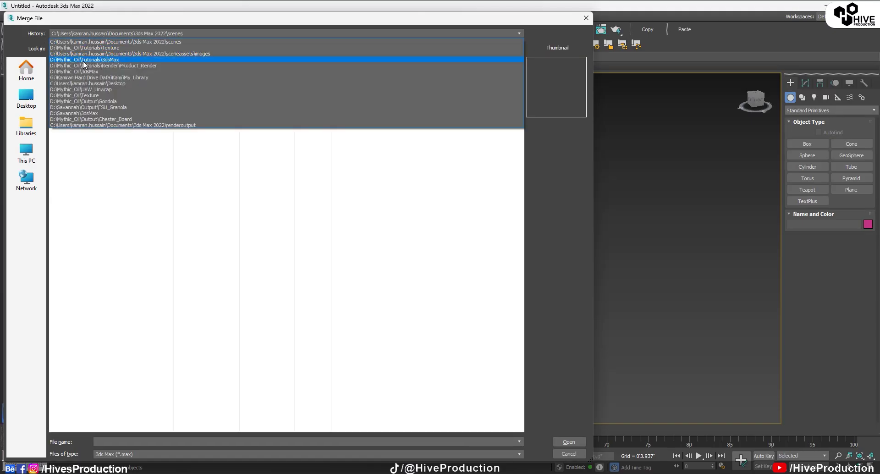
click(84, 61)
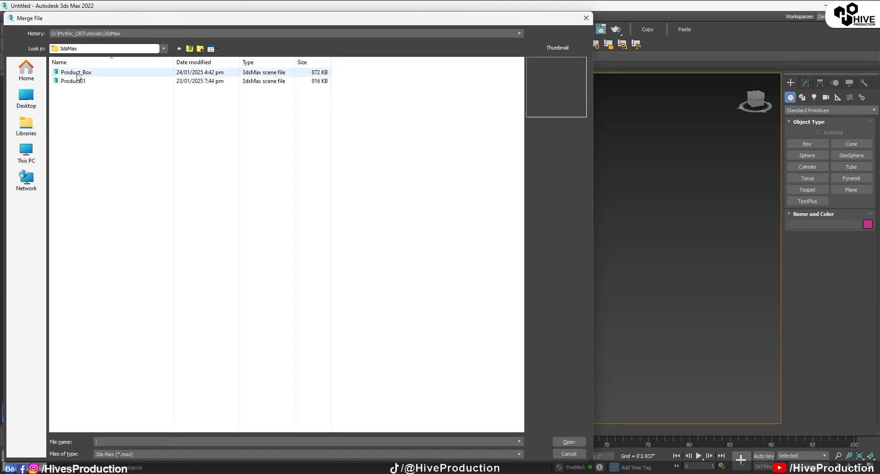
Step: Merge the Product group from the Product_Box scene file into the stand scene
click(76, 73)
click(580, 441)
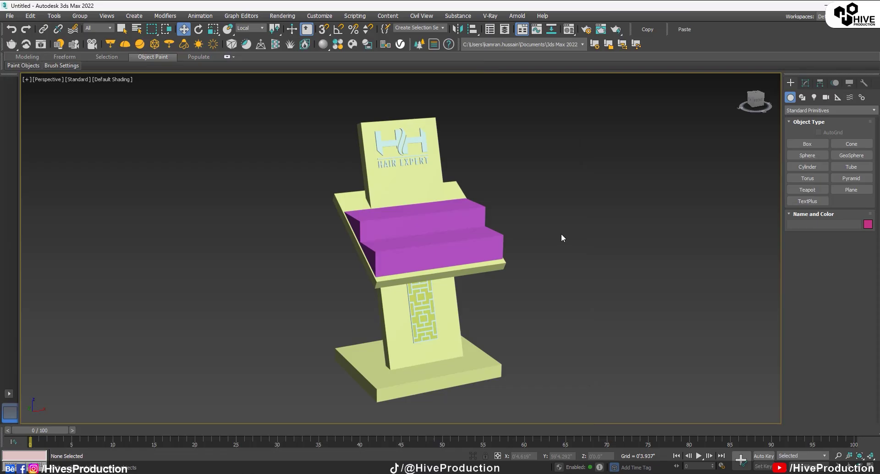
click(374, 172)
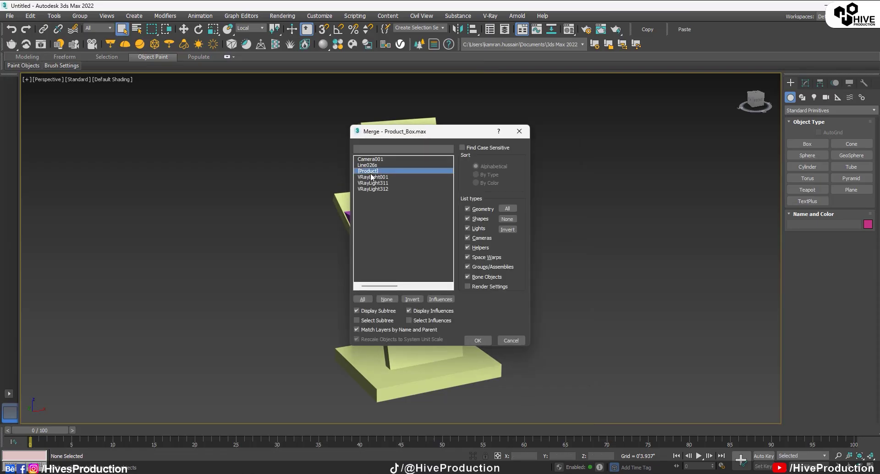
click(477, 341)
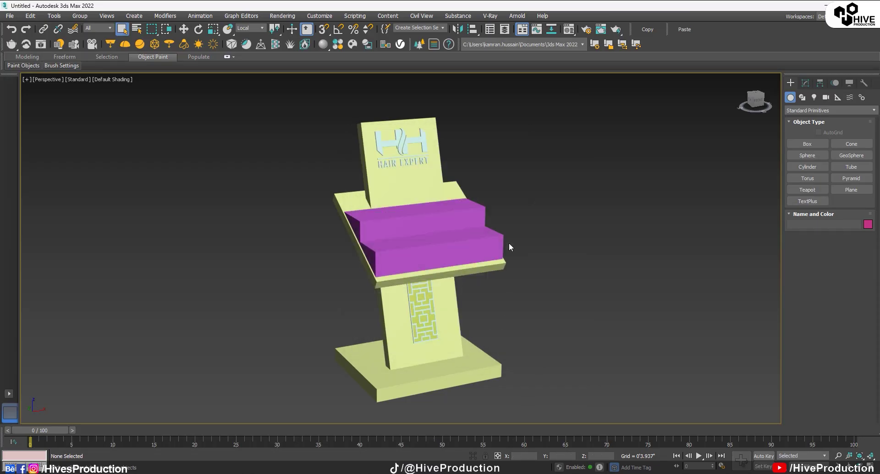
Step: Move the Product group up about 3'0.8" to the height of the stand's upper purple step
key(w)
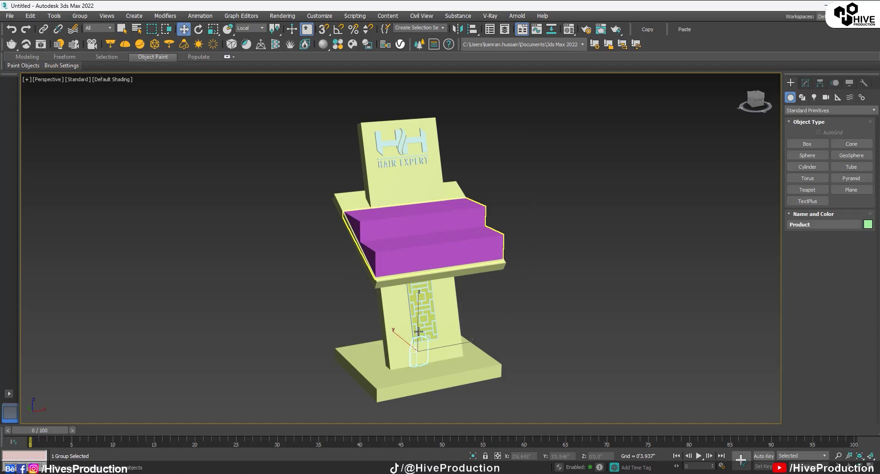
key(r)
drag(418, 348, 402, 162)
key(w)
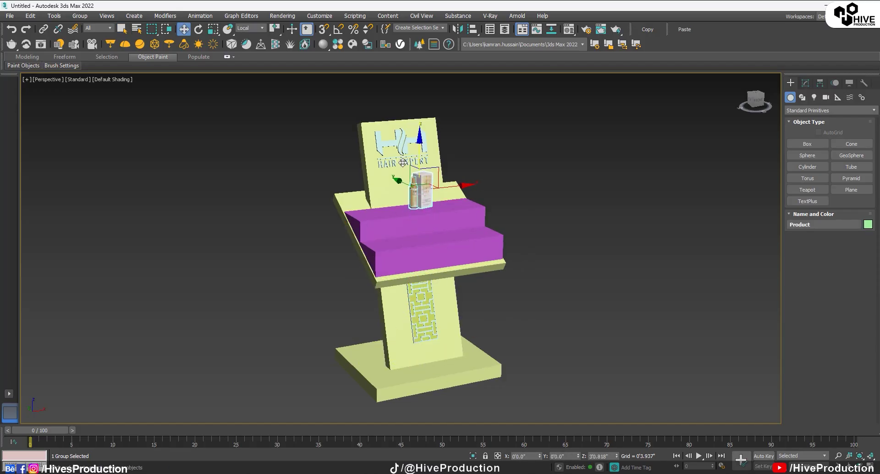
Step: Move the Product group along X in the top view toward the left end of the stepped shelf
key(alt+w)
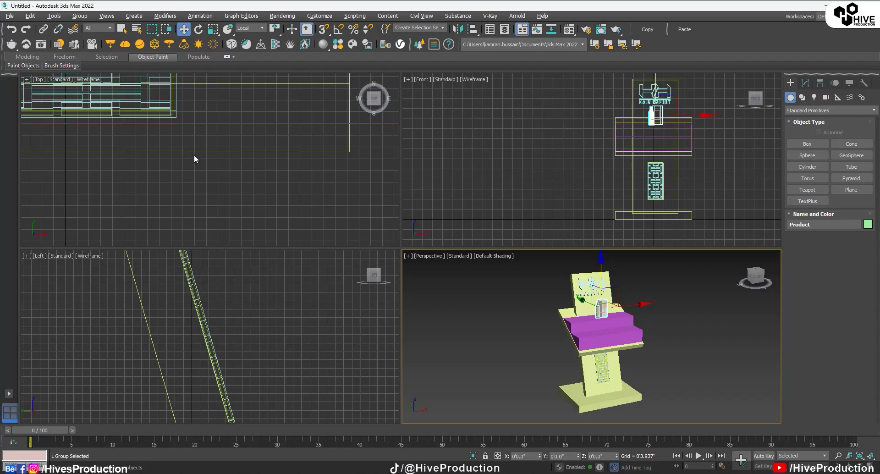
scroll(212, 211, up, 5)
key(alt+w)
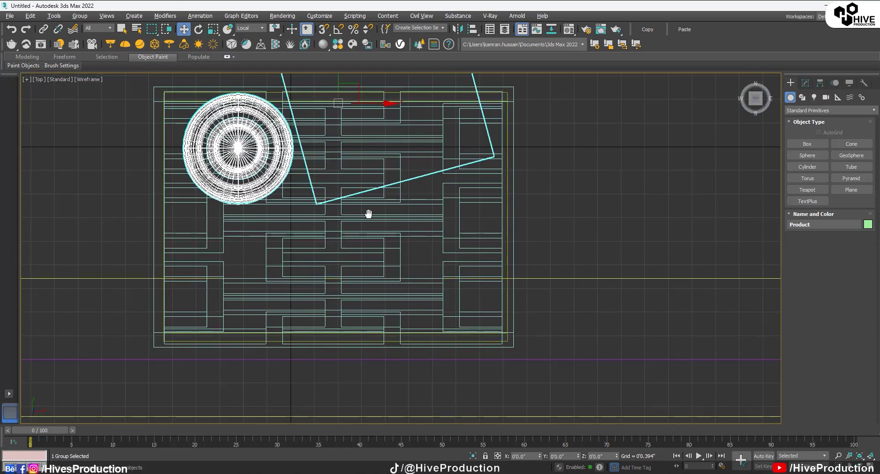
scroll(367, 171, down, 3)
scroll(367, 171, down, 5)
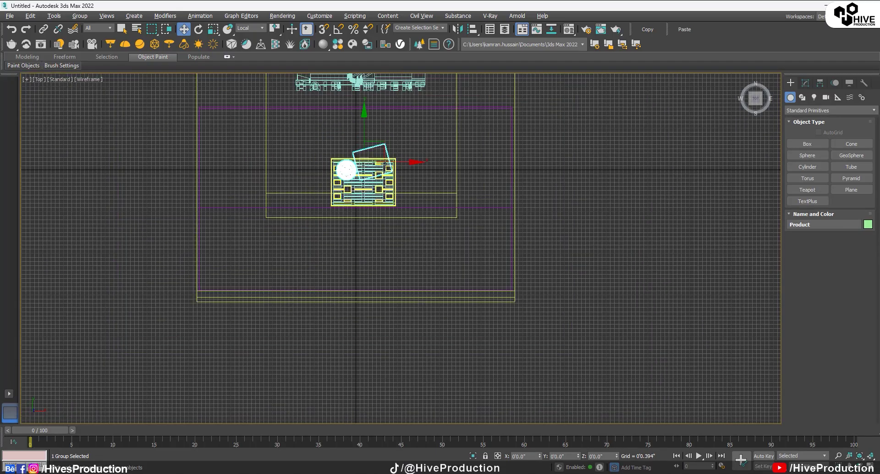
drag(360, 153, 286, 151)
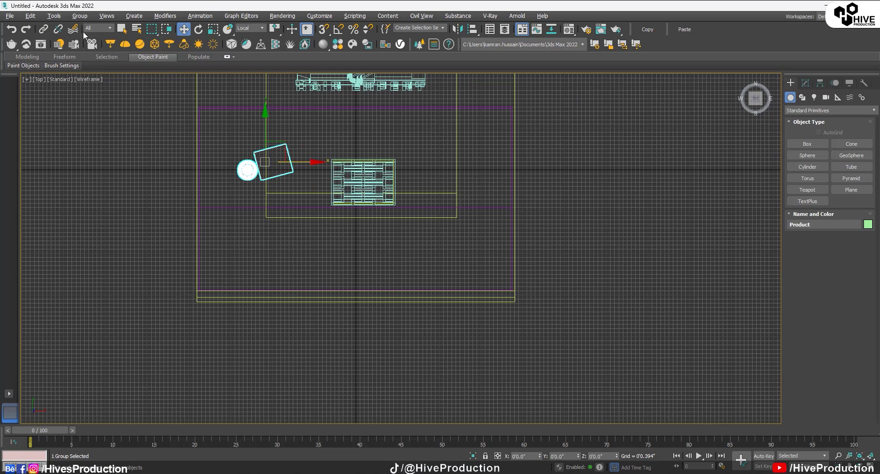
Step: Open the Product group and rotate its box in the top view until it is square with the stand
click(82, 17)
click(86, 52)
scroll(282, 151, up, 3)
click(285, 151)
key(e)
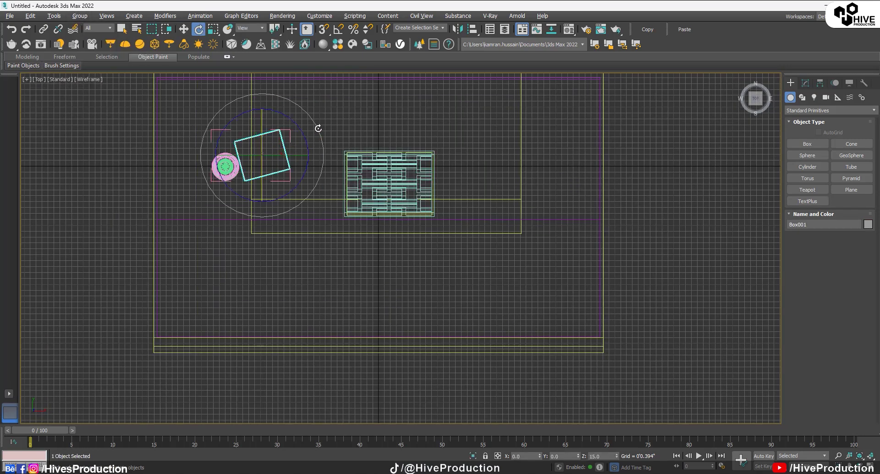
drag(318, 128, 237, 211)
Step: Move the product box directly in front of the bottle and check its placement on the shelf in perspective
key(w)
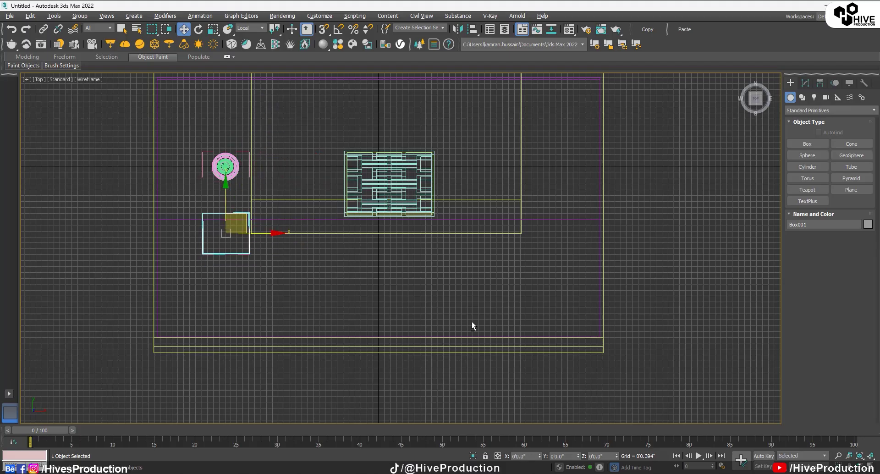
key(alt+w)
key(alt+w)
alt+middle_drag(559, 339, 349, 247)
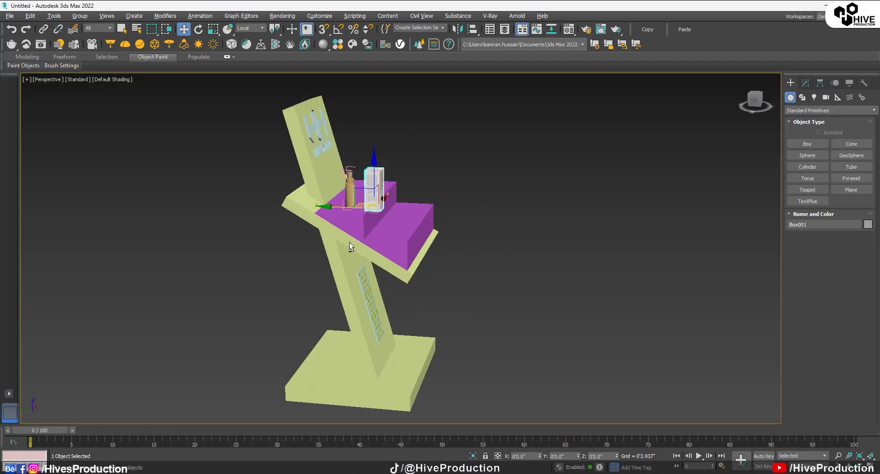
Step: Move the product box forward from beside the bottle onto the lower purple step of the shelf
scroll(355, 230, up, 6)
drag(368, 175, 446, 191)
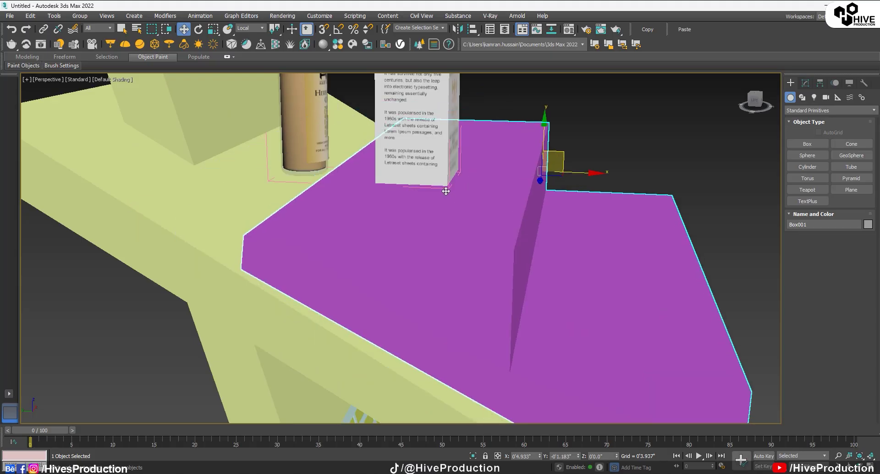
key(ctrl+z)
click(413, 112)
middle_drag(429, 162, 416, 233)
scroll(416, 232, down, 3)
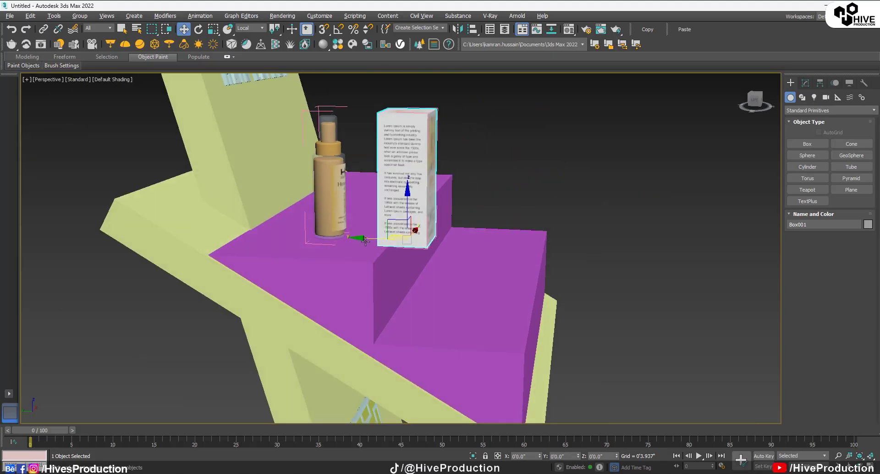
drag(366, 237, 480, 277)
Step: Select all parts of the bottle in the left view and lower them onto the upper step, using the View reference coordinate system
click(333, 215)
key(alt+w)
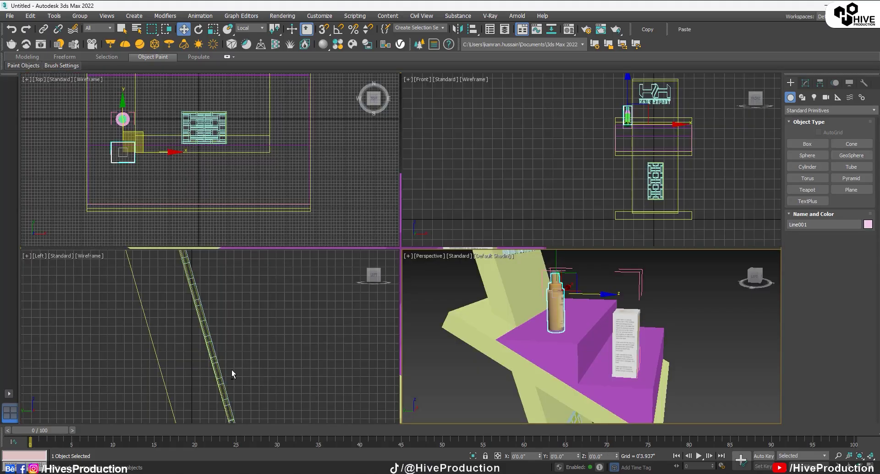
right_click(284, 293)
key(alt+w)
key(z)
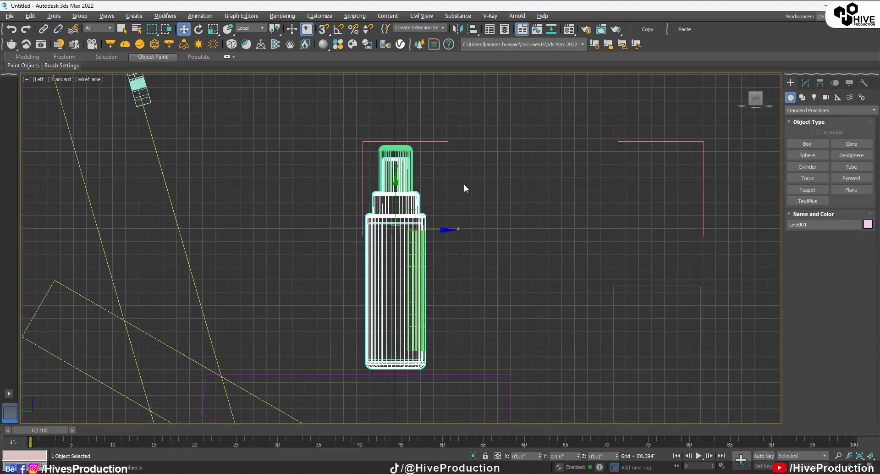
drag(474, 110, 355, 291)
alt+drag(600, 177, 637, 130)
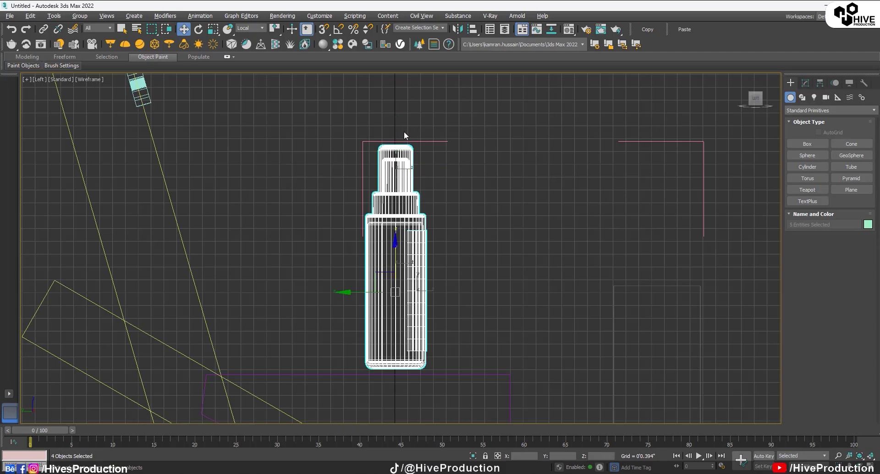
drag(396, 269, 404, 241)
key(ctrl+z)
key(ctrl+z)
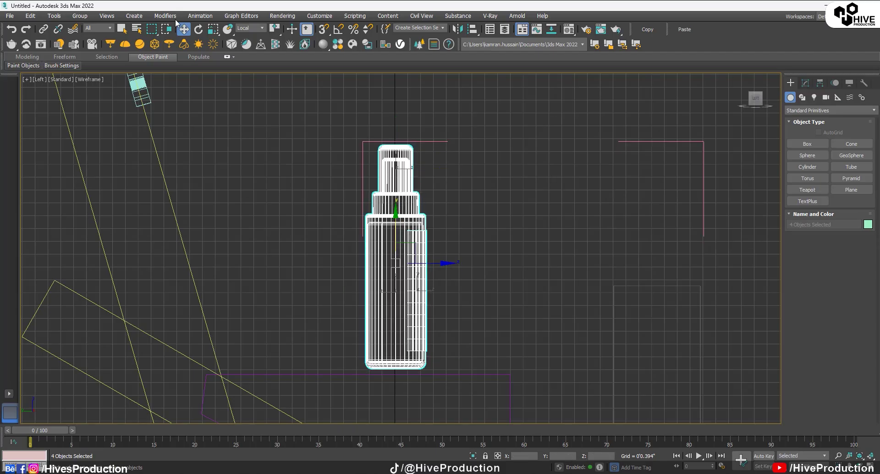
click(254, 29)
click(250, 36)
drag(399, 226, 402, 233)
Step: Close the Product group containing the bottle and box, and view it from the front in perspective
click(622, 147)
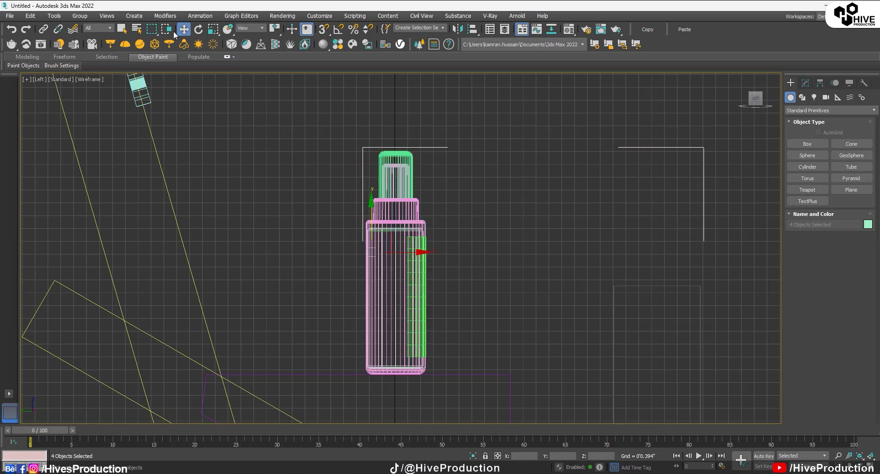
click(77, 16)
click(78, 76)
key(alt+w)
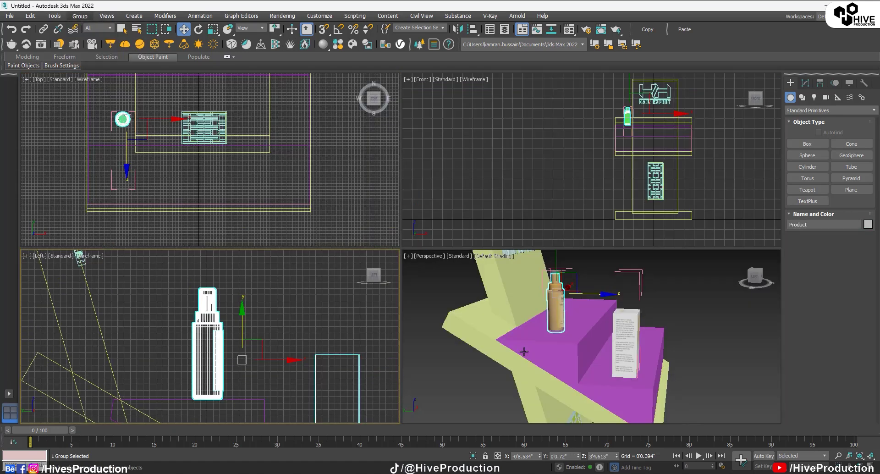
scroll(555, 348, up, 3)
alt+drag(555, 348, 554, 340)
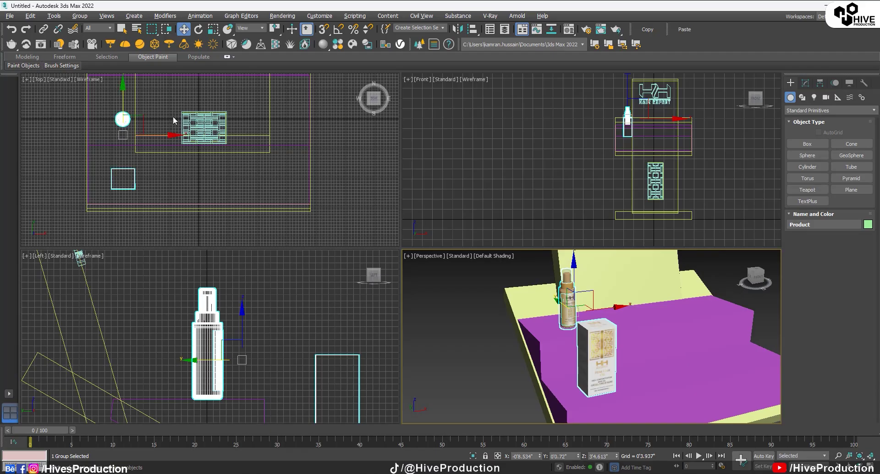
Step: Clone the Product group along X in the front view as 4 copies spaced about 0'4.7" apart
right_click(660, 123)
key(alt+w)
scroll(416, 211, up, 3)
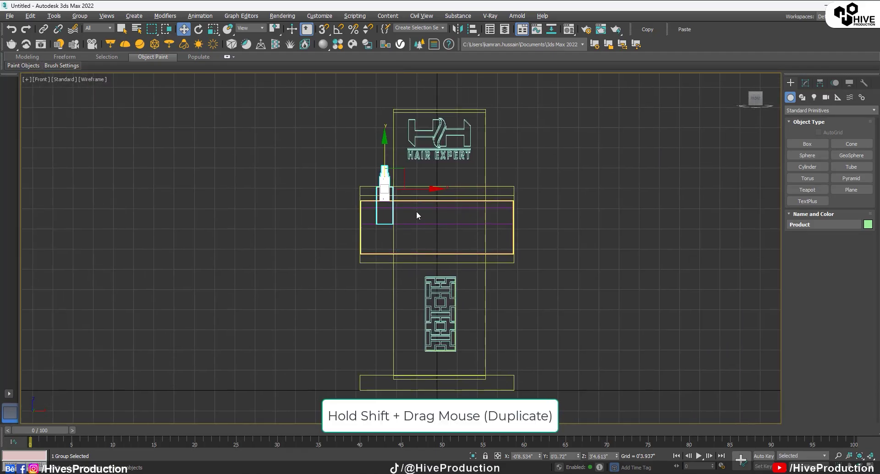
shift+drag(411, 191, 434, 193)
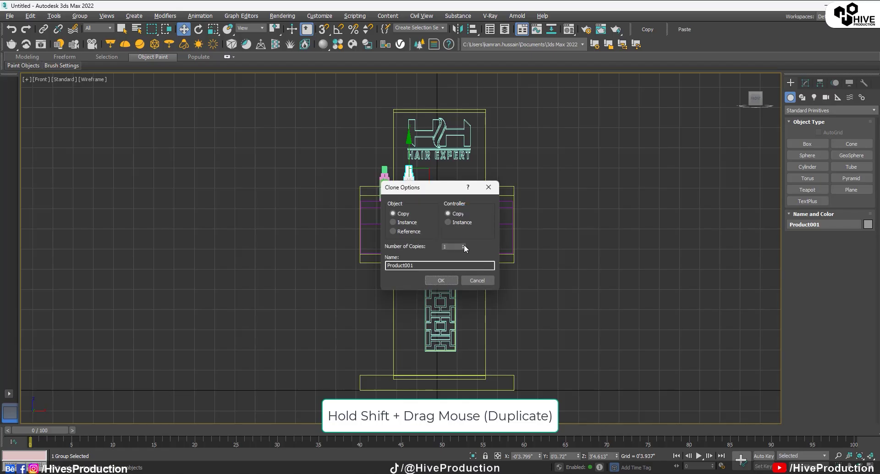
click(464, 244)
click(464, 244)
click(464, 245)
click(454, 280)
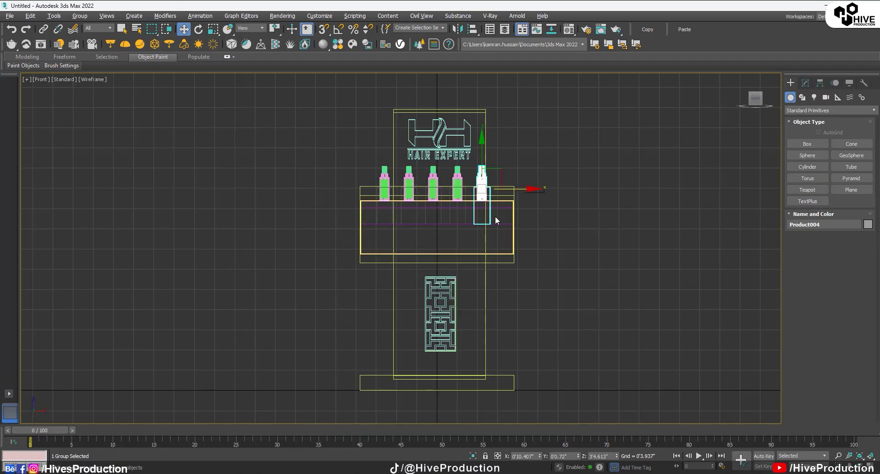
Step: Select all five Product groups and shift them about 0'2.1" along X toward the left end of the shelf
key(alt+w)
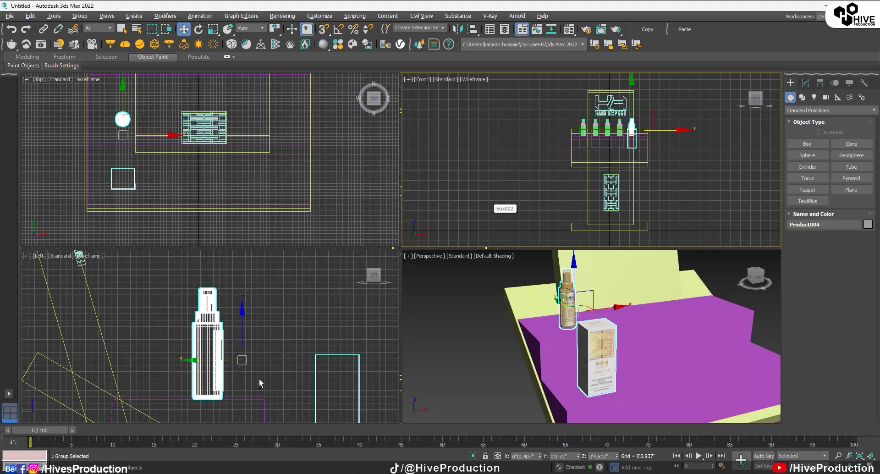
drag(171, 288, 326, 363)
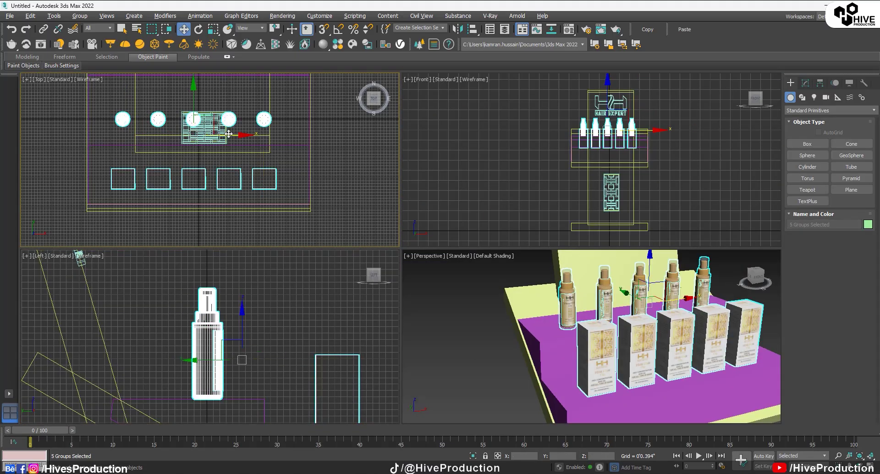
drag(234, 131, 218, 132)
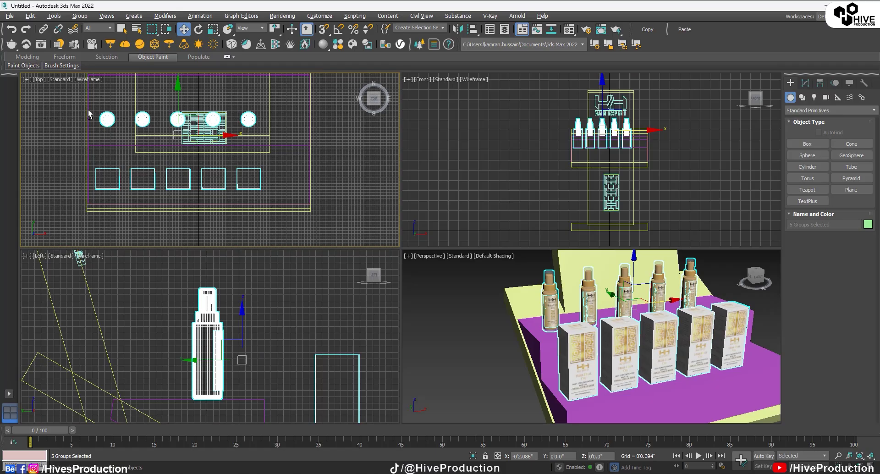
Step: Clone the rightmost Product group once, about 0'5.2" along X toward the free end of the shelf
click(239, 188)
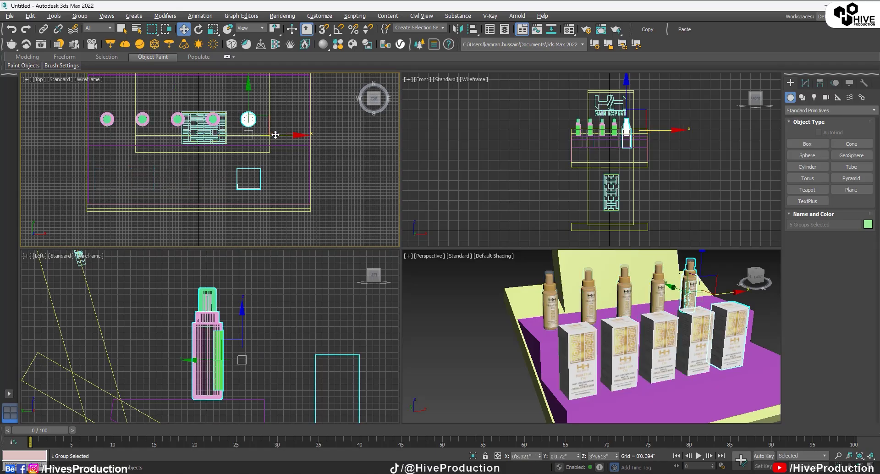
drag(275, 134, 310, 136)
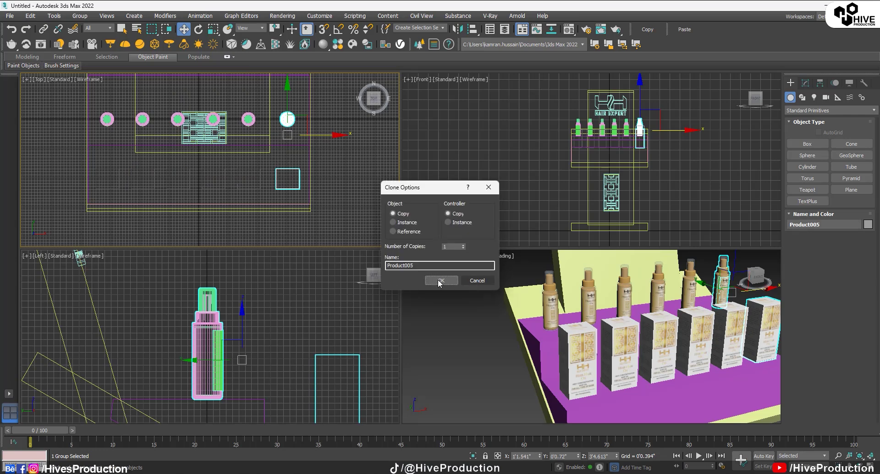
click(440, 281)
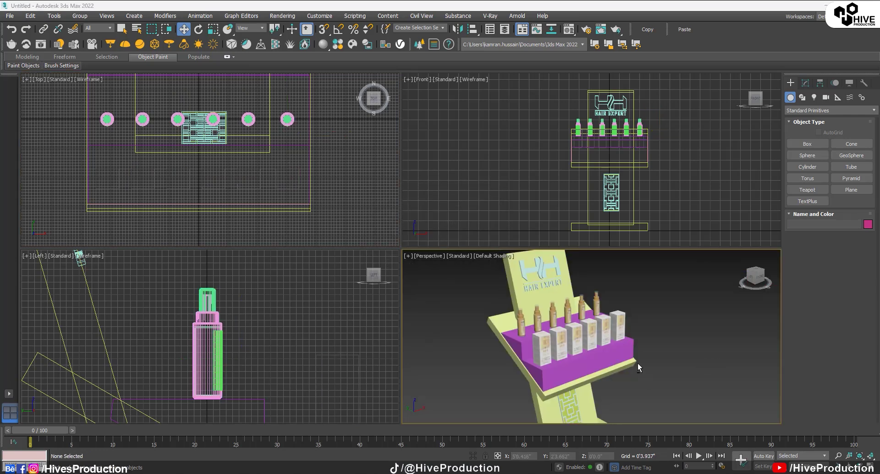
Step: Scale the stand's tall slanted panel to about 84% of its width along X
alt+middle_drag(638, 364, 614, 353)
scroll(568, 350, down, 4)
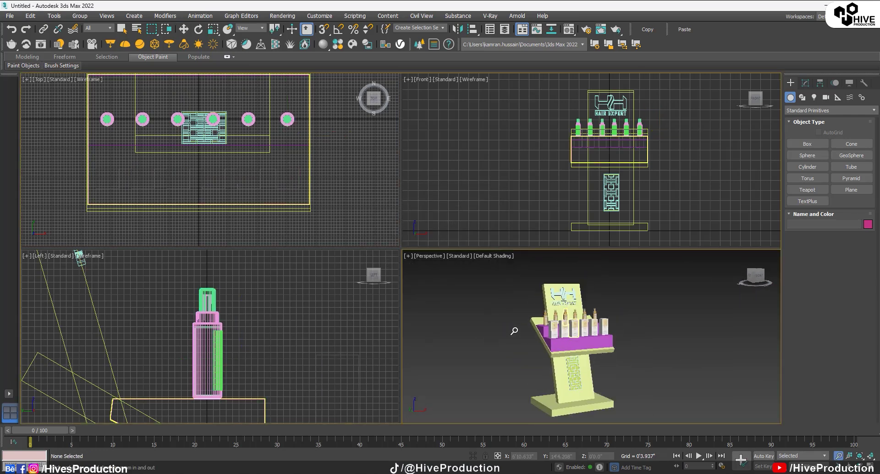
key(alt+w)
key(w)
click(389, 358)
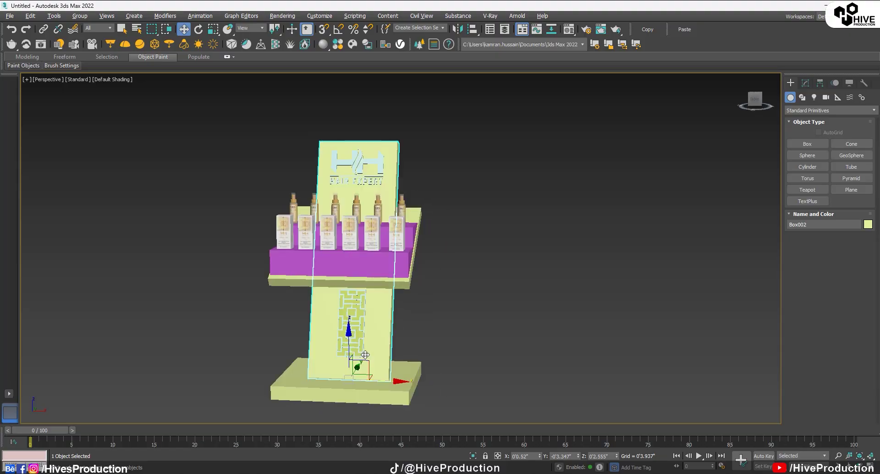
alt+middle_drag(366, 355, 376, 358)
key(r)
drag(397, 380, 362, 163)
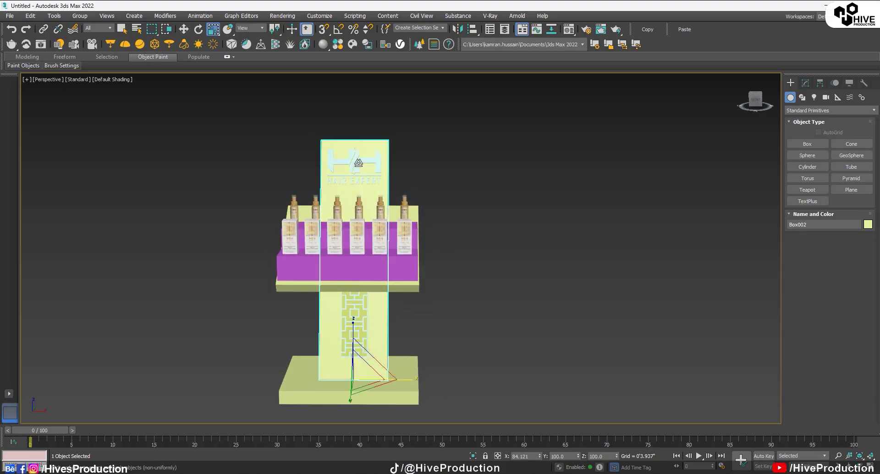
Step: Scale the Hair Expert logo on the slanted panel uniformly to 84%
alt+middle_drag(352, 186, 339, 165)
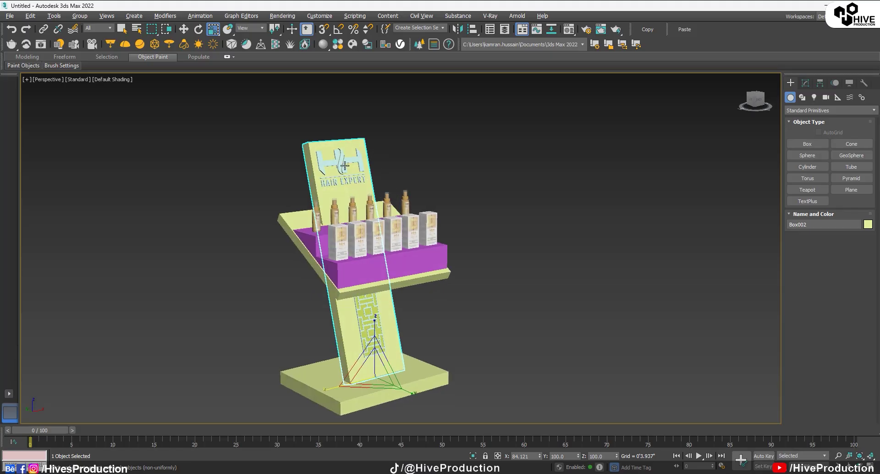
click(338, 161)
scroll(338, 161, up, 3)
drag(338, 161, 346, 171)
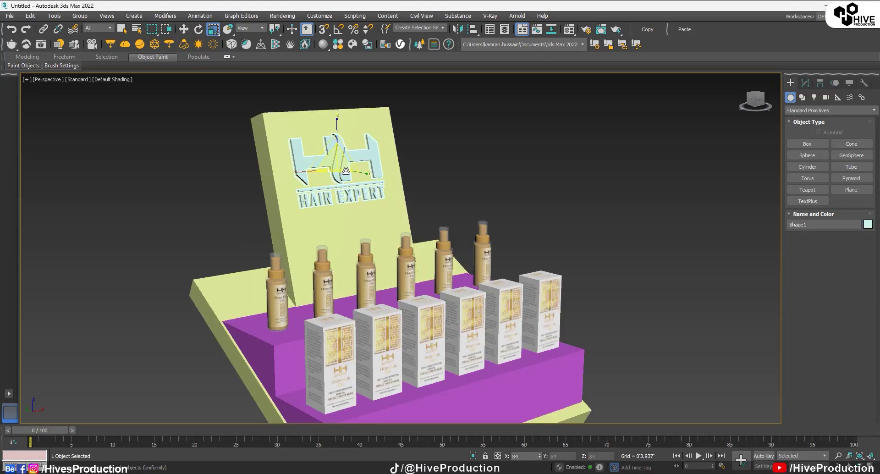
click(458, 197)
mouse_move(435, 319)
alt+middle_down()
mouse_move(362, 320)
mouse_move(437, 318)
alt+middle_up()
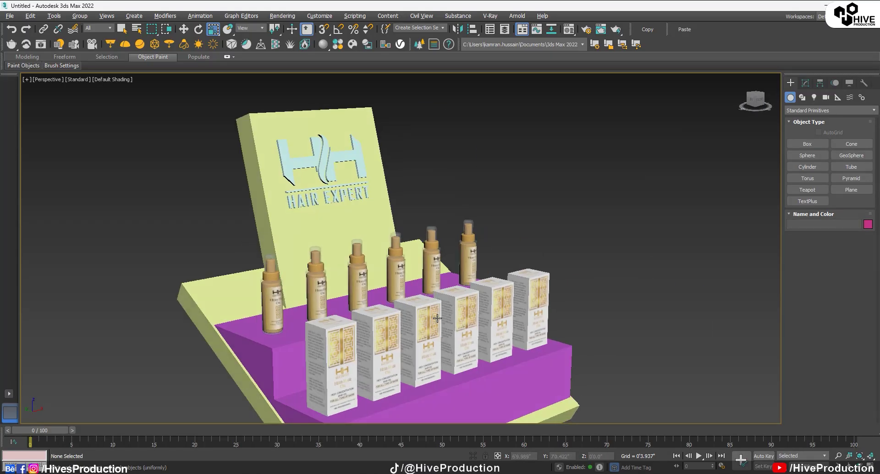
scroll(441, 340, down, 4)
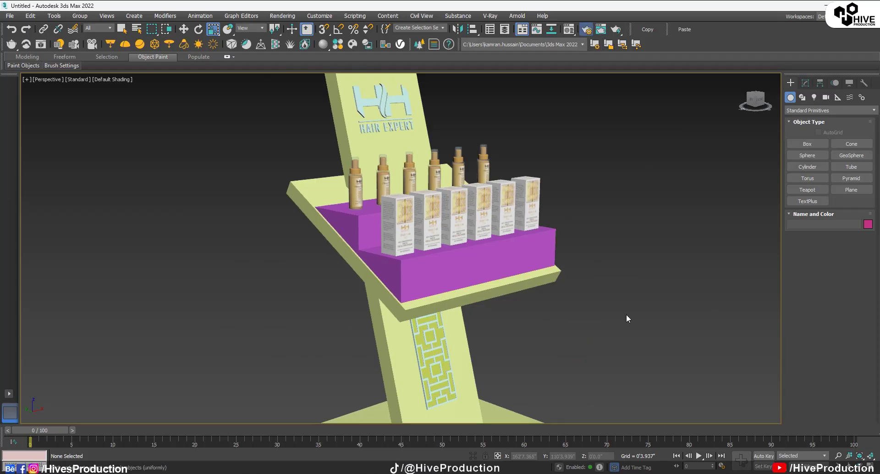
Step: Change the production renderer from Arnold to V-Ray 6 Hotfix 3 in the render setup
key(F10)
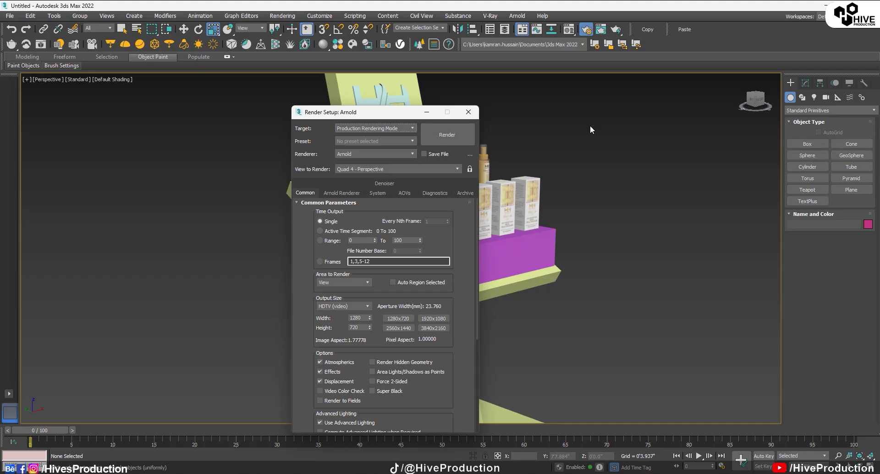
click(401, 152)
click(365, 193)
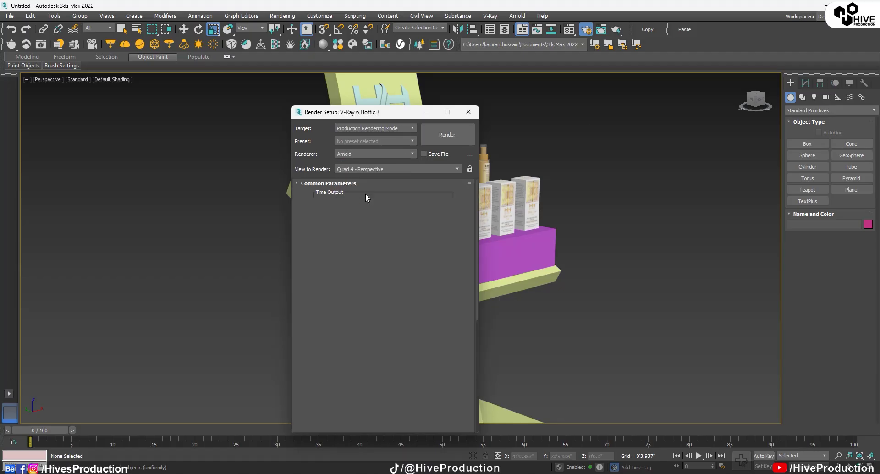
click(379, 183)
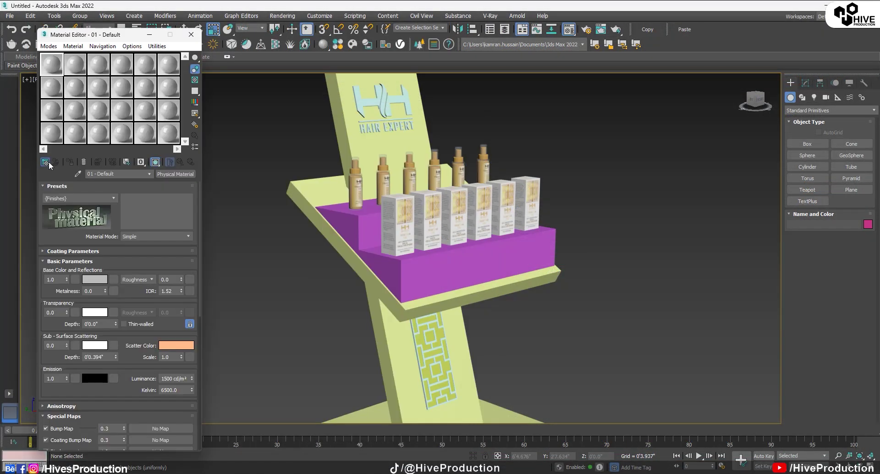
Step: Make the first material slot a VRayMtl and set its diffuse color to white
key(g)
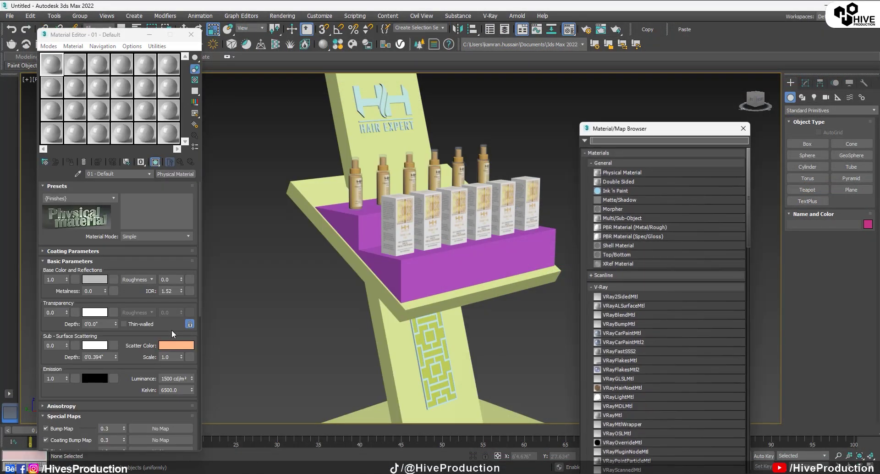
double_click(612, 416)
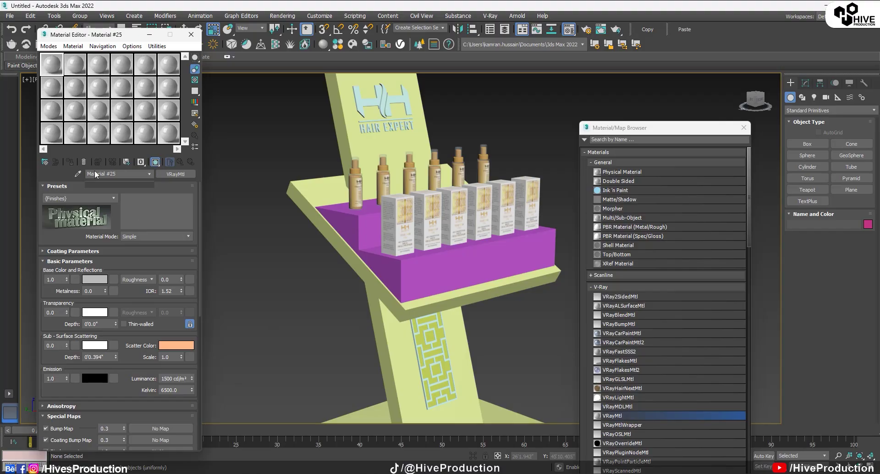
click(96, 195)
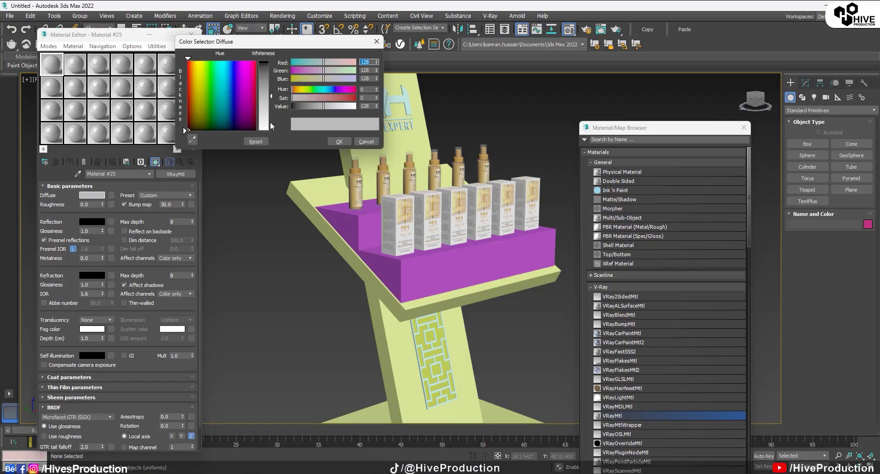
drag(270, 125, 270, 60)
click(339, 141)
Step: Select the stand's slanted panel, tray, stepped shelf and base together and assign the white VRayMtl to them
click(391, 263)
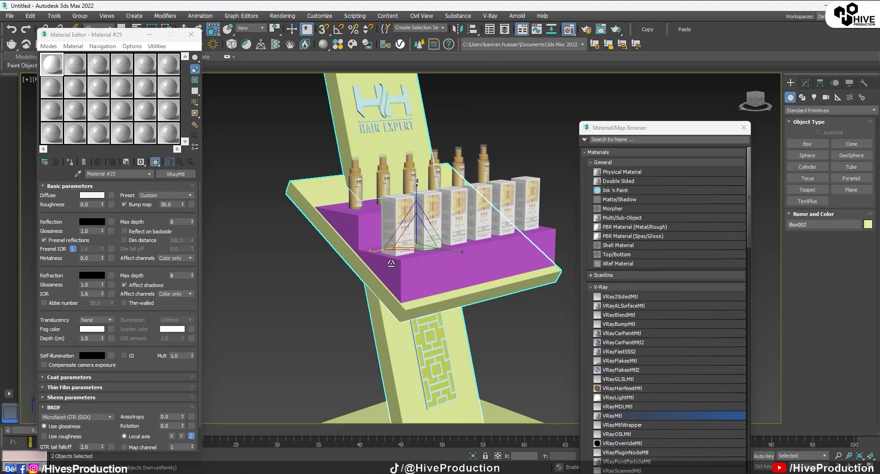
ctrl+click(391, 263)
middle_drag(440, 397, 397, 266)
ctrl+click(431, 312)
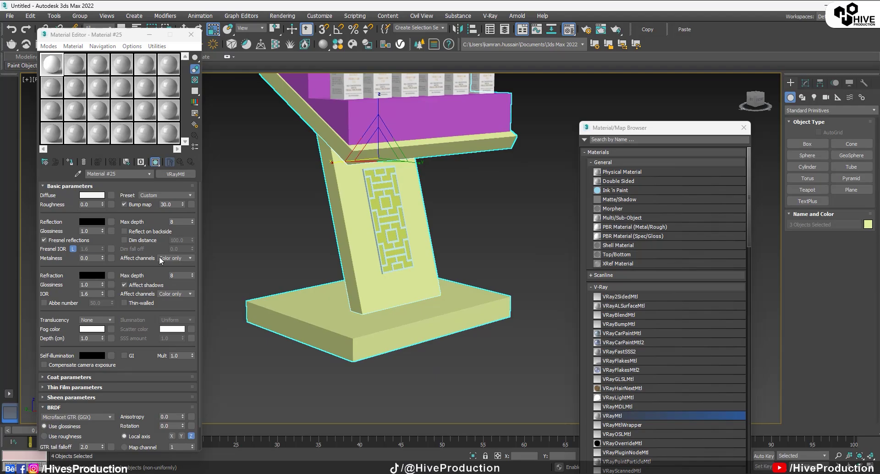
click(69, 162)
Step: Select the backing box of the leg's lattice ornament and make the second material slot a VRayMtl
click(377, 203)
scroll(378, 203, up, 4)
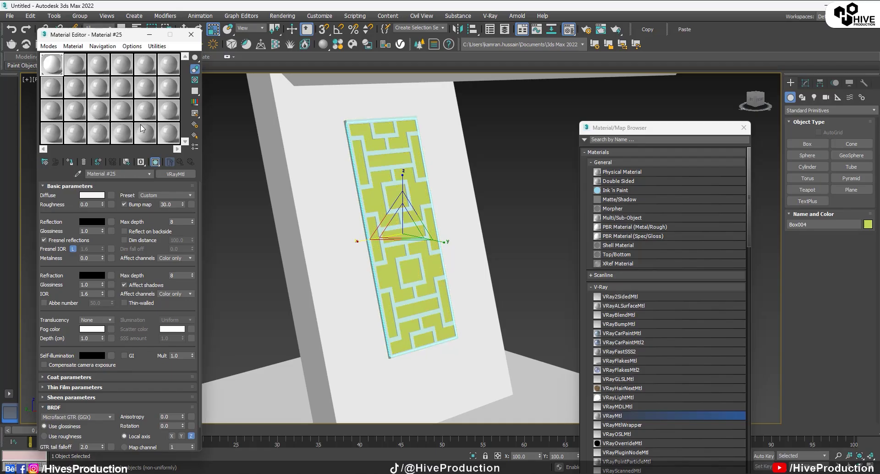
click(75, 64)
double_click(620, 414)
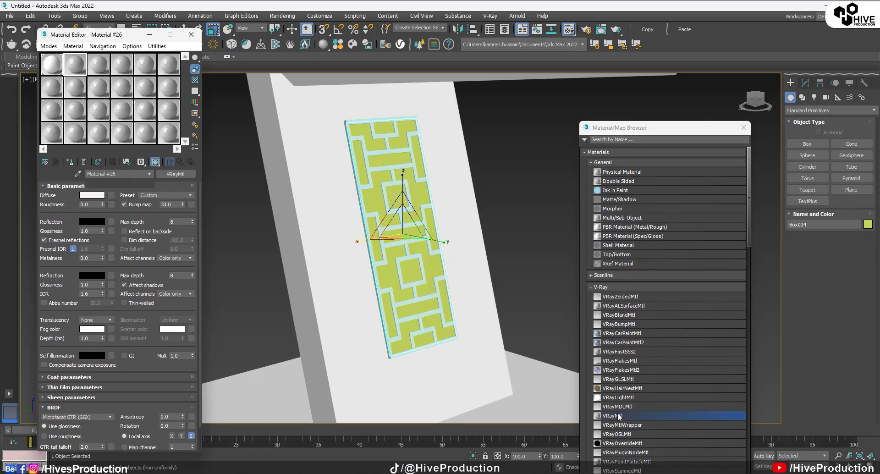
Step: Set the second material's diffuse color to RGB 165, 99, 26 and assign the material to the lattice backing
click(92, 196)
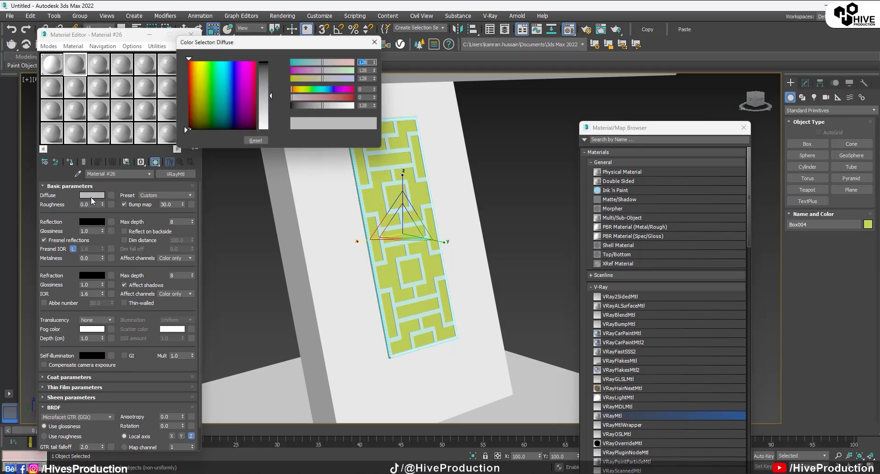
text(165)
key(Tab)
text(9)
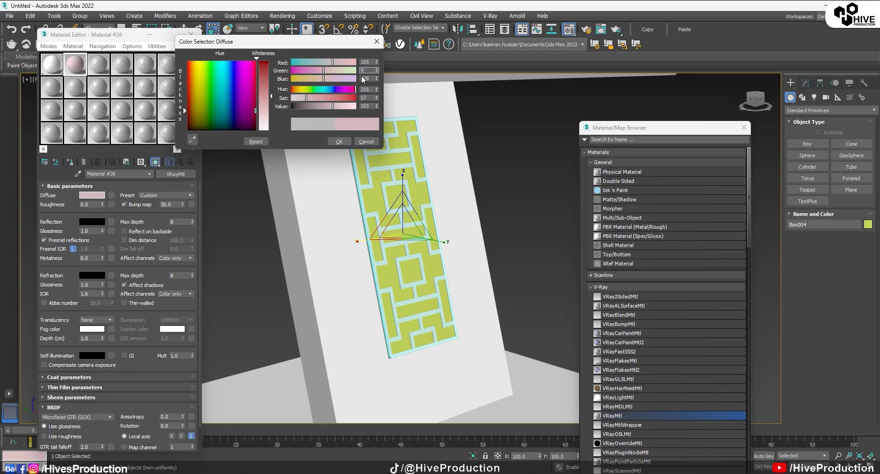
text(9)
key(Tab)
text(26)
key(Return)
click(334, 143)
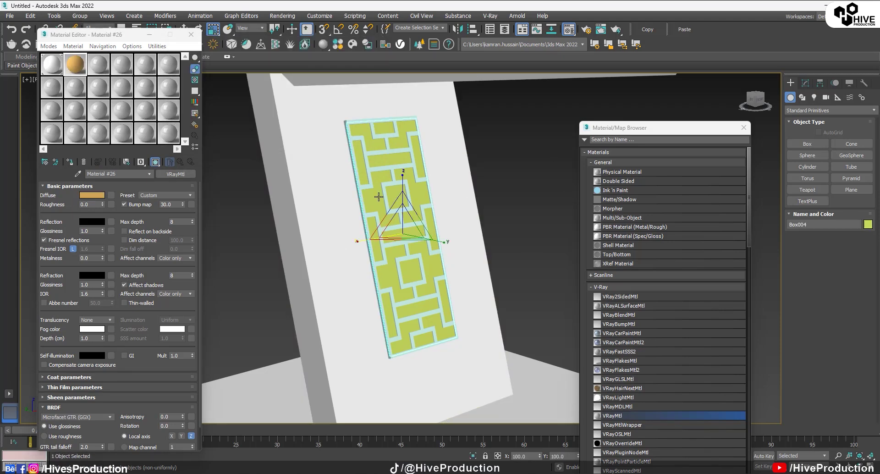
click(70, 162)
Step: Select the lattice borders and make the third material slot a VRayLightMtl
click(421, 180)
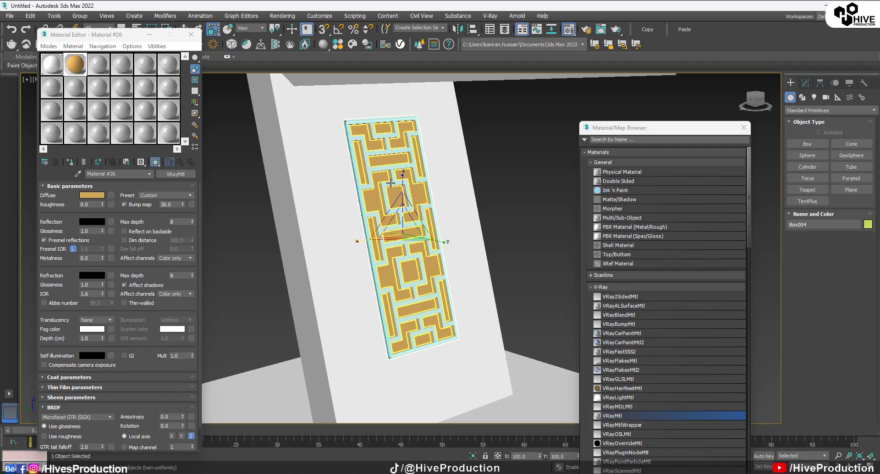
click(96, 66)
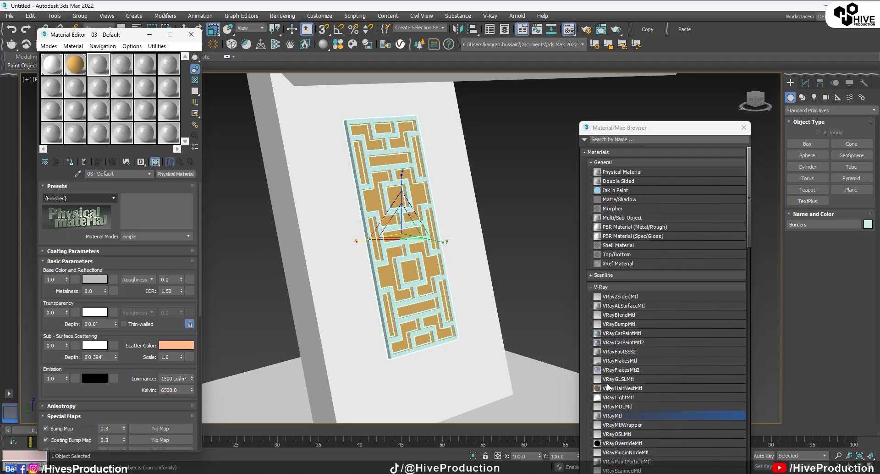
double_click(609, 398)
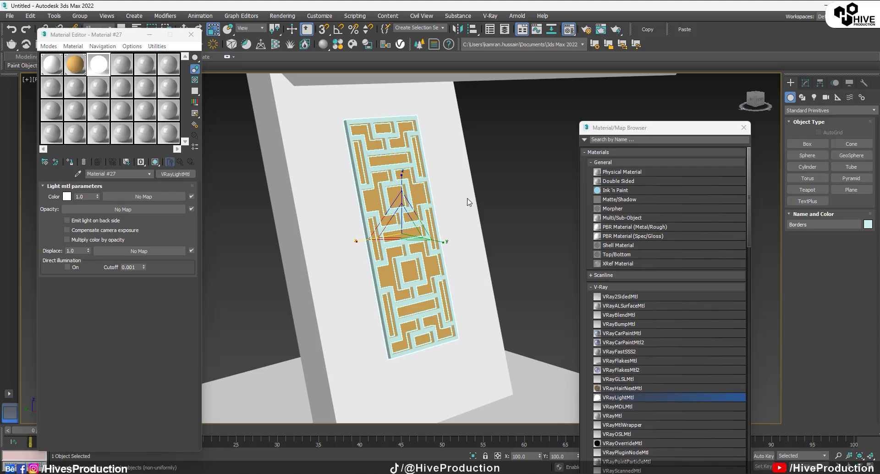
Step: Set the light material's color to a golden yellow of RGB 169, 142, 35
click(67, 196)
text(165)
key(Tab)
text(99)
key(Tab)
text(26)
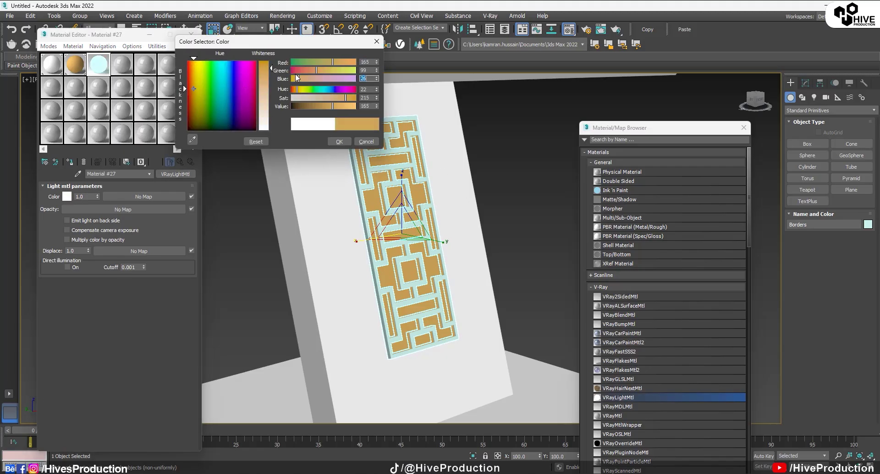
drag(270, 68, 300, 91)
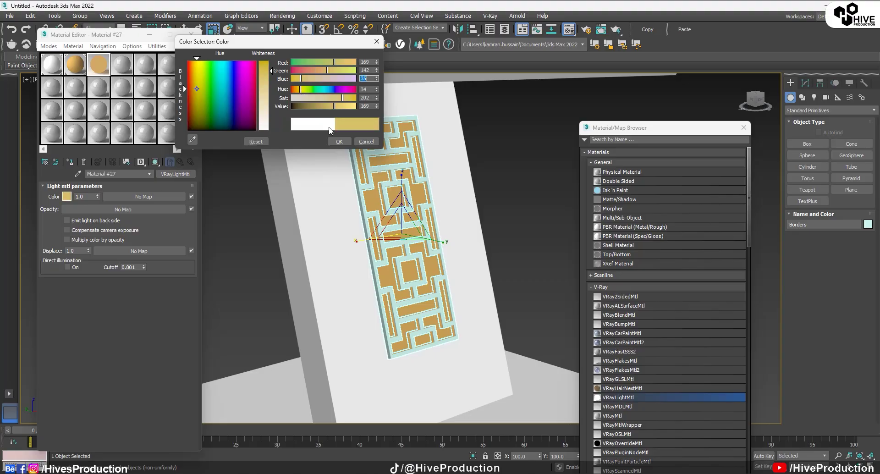
click(341, 141)
Step: Set the light material's multiplier to 5 and assign it to the lattice borders, renamed as Material #27s
drag(85, 197, 79, 198)
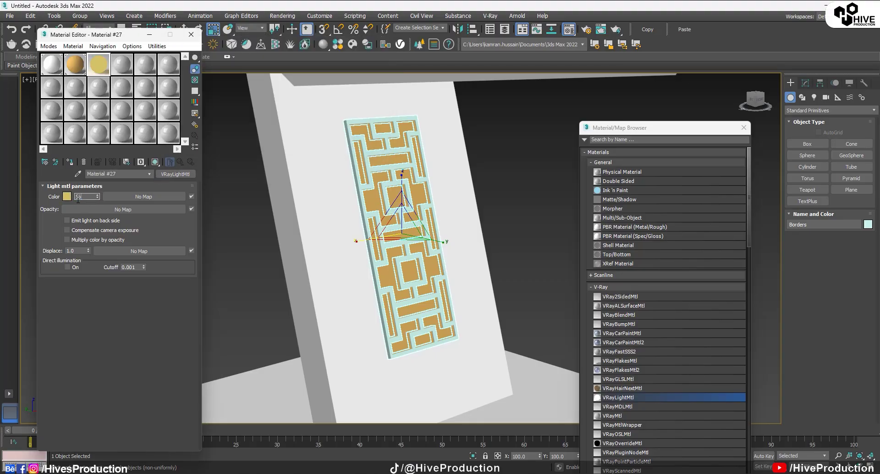
text(5)
key(Return)
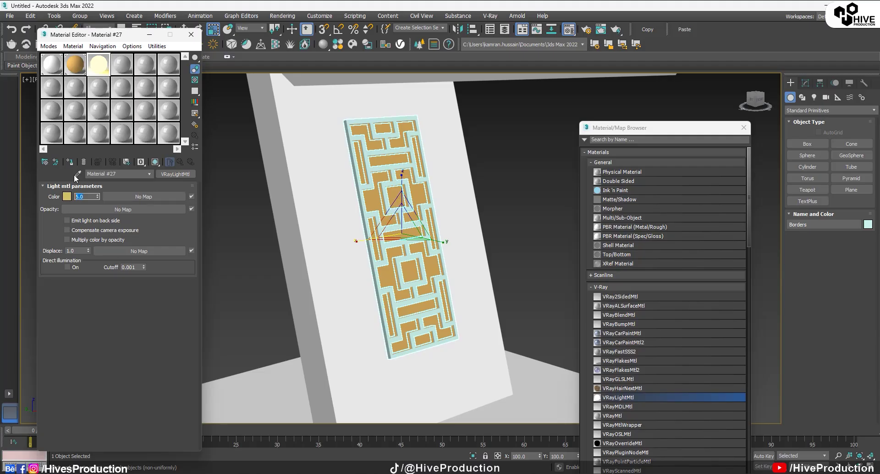
click(70, 162)
click(384, 235)
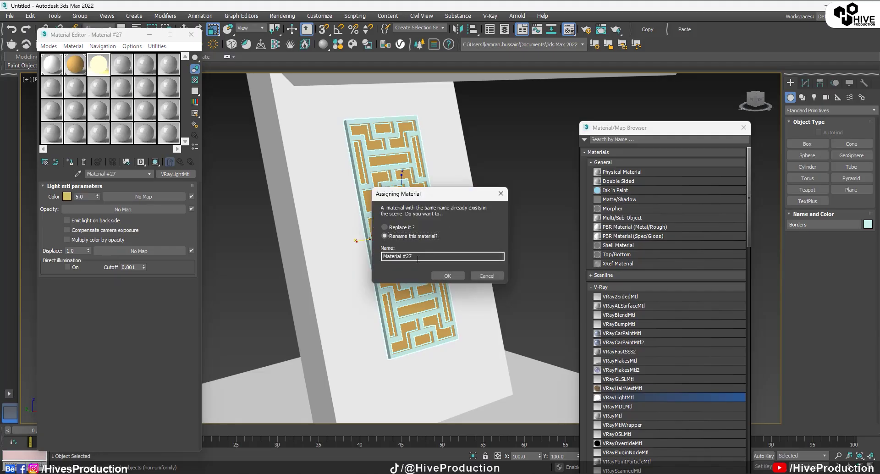
click(453, 278)
click(513, 186)
mouse_move(504, 231)
alt+middle_down()
mouse_move(447, 233)
mouse_move(494, 240)
alt+middle_up()
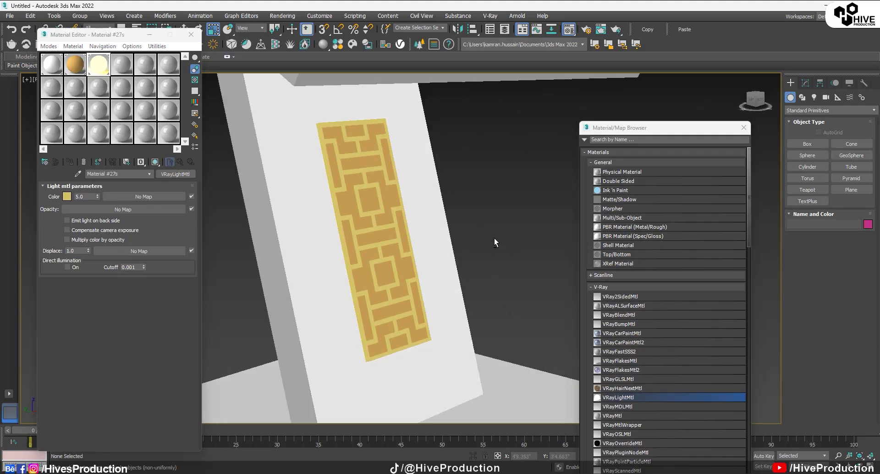
Step: Select the lattice borders and their backing in the side view and scale them thicker, perpendicular to the slanted leg
click(394, 296)
key(alt+w)
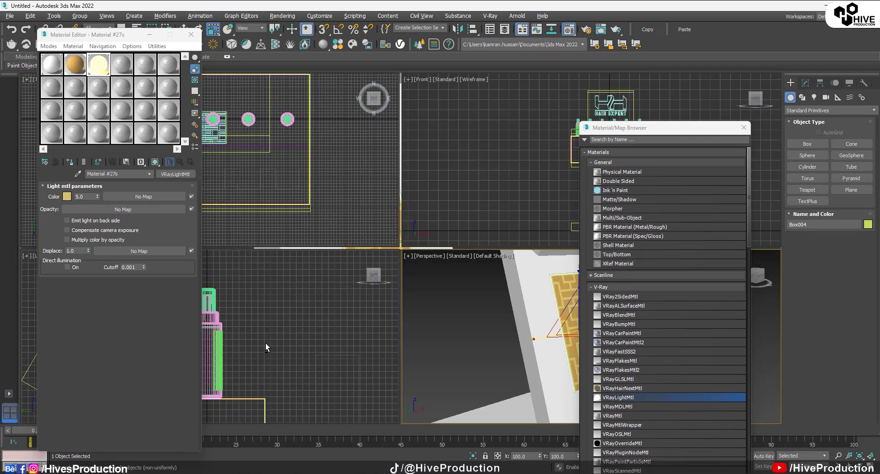
middle_drag(333, 357, 311, 414)
middle_drag(215, 294, 317, 357)
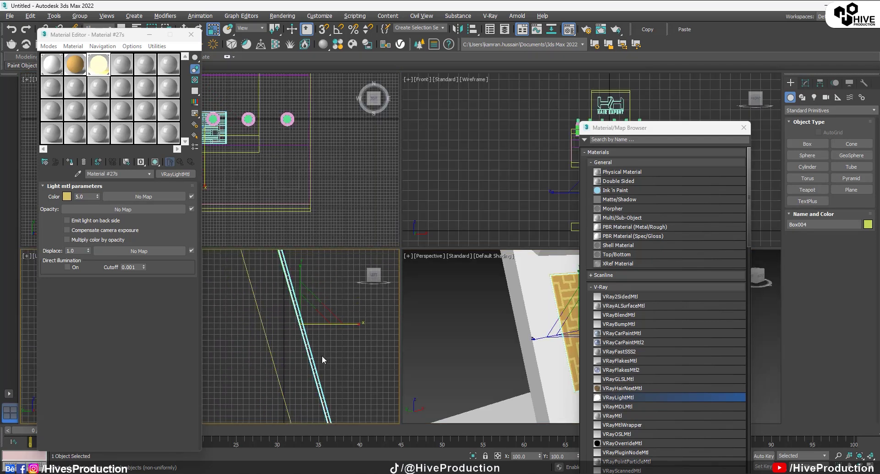
drag(326, 349, 284, 377)
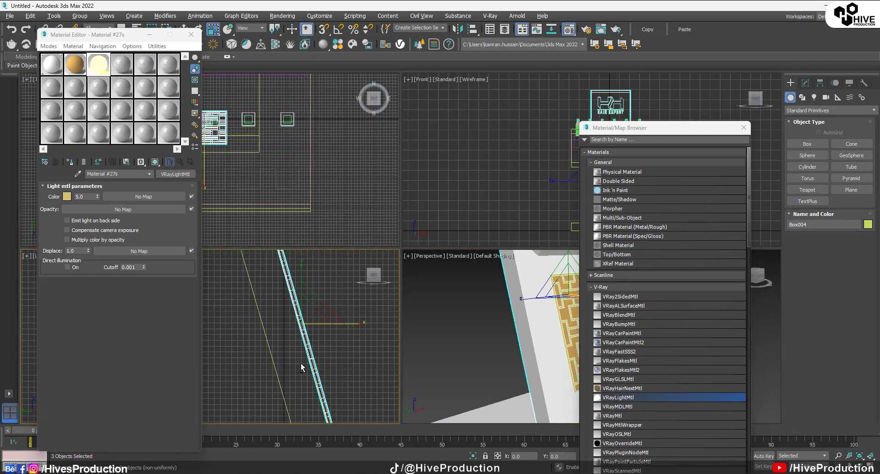
click(250, 28)
click(243, 60)
drag(350, 308, 394, 297)
Step: Move the thickened lattice slightly along X in the side view, and close the material browser
key(w)
scroll(325, 325, up, 2)
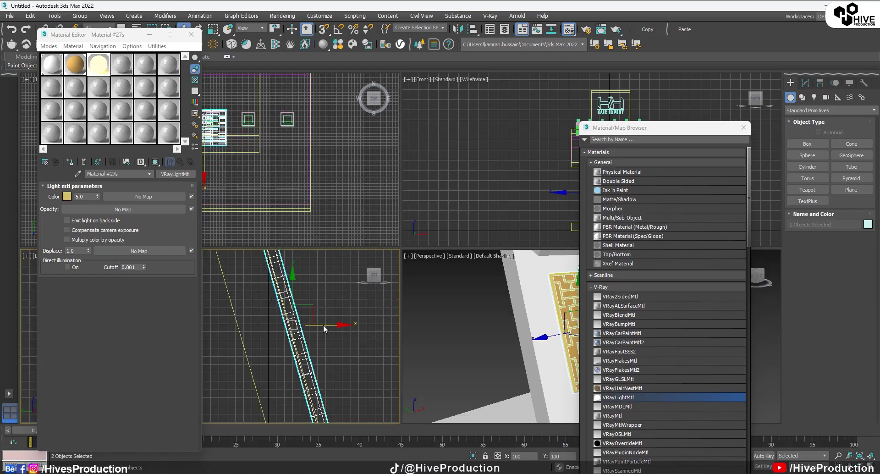
drag(326, 325, 326, 323)
click(461, 330)
scroll(463, 356, down, 3)
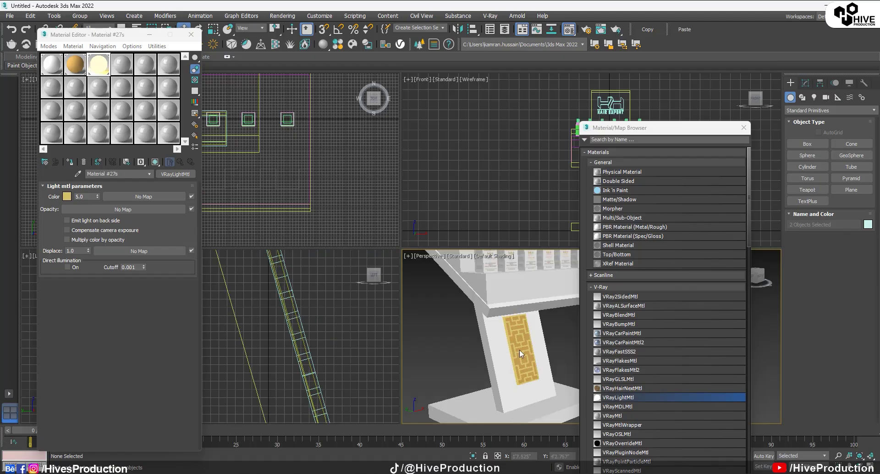
click(743, 128)
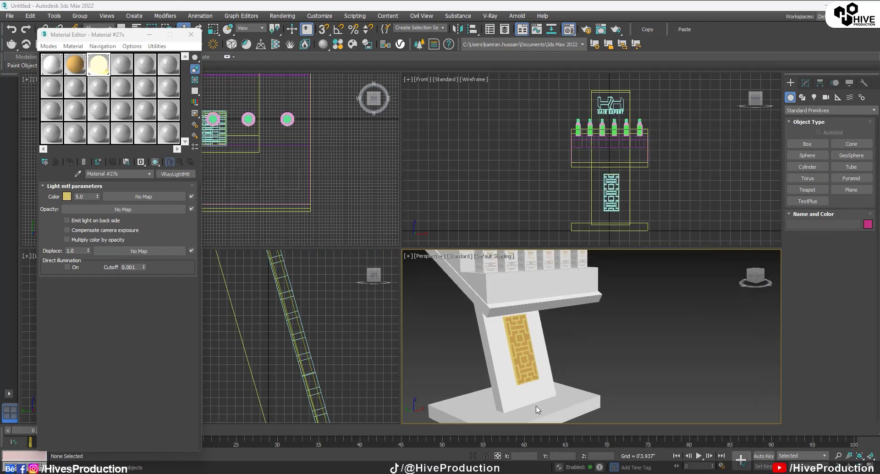
Step: Select the Hair Expert logo on the slanted panel and assign the golden-brown VRayMtl to it
middle_drag(504, 290, 605, 342)
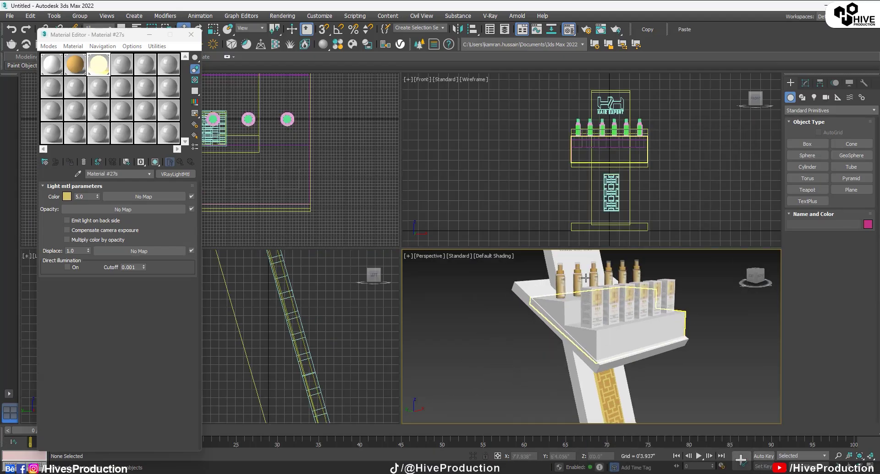
middle_drag(586, 277, 584, 296)
click(572, 257)
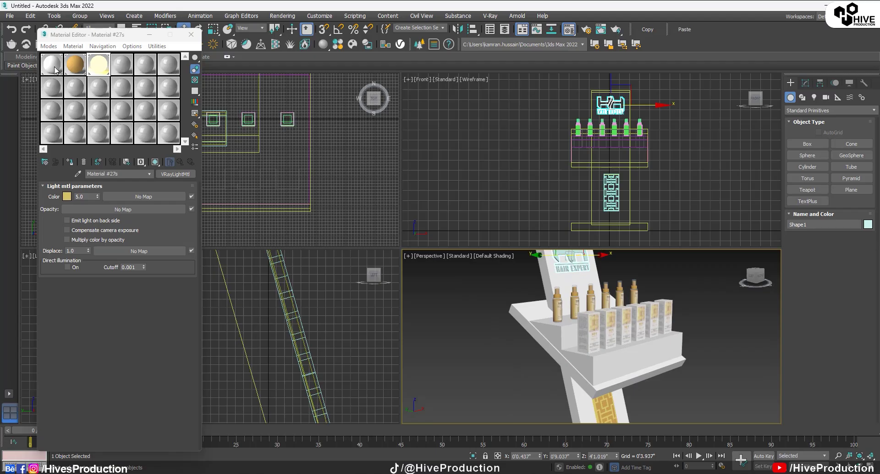
middle_drag(631, 323, 632, 361)
key(alt+w)
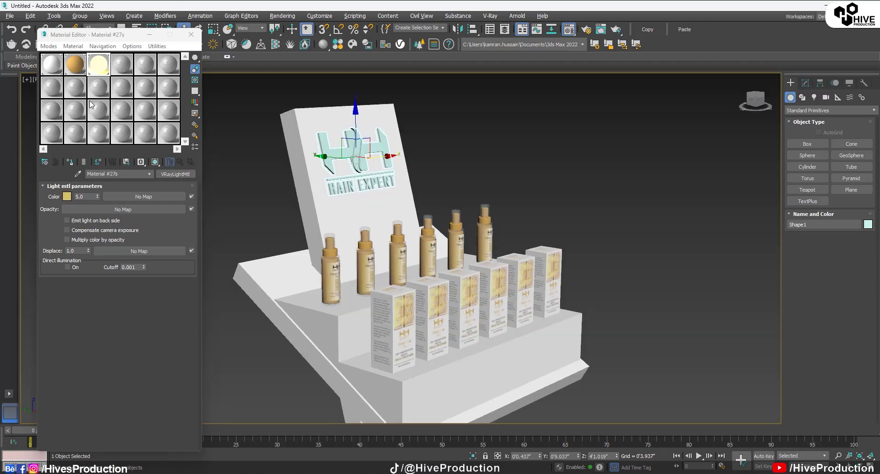
click(75, 64)
click(70, 163)
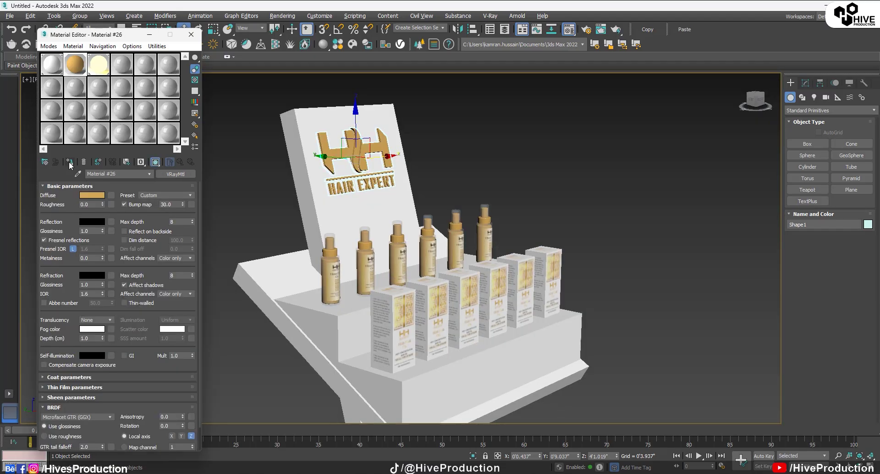
Step: Set the golden-brown VRayMtl's reflection color to medium gray
click(94, 221)
click(268, 85)
click(337, 141)
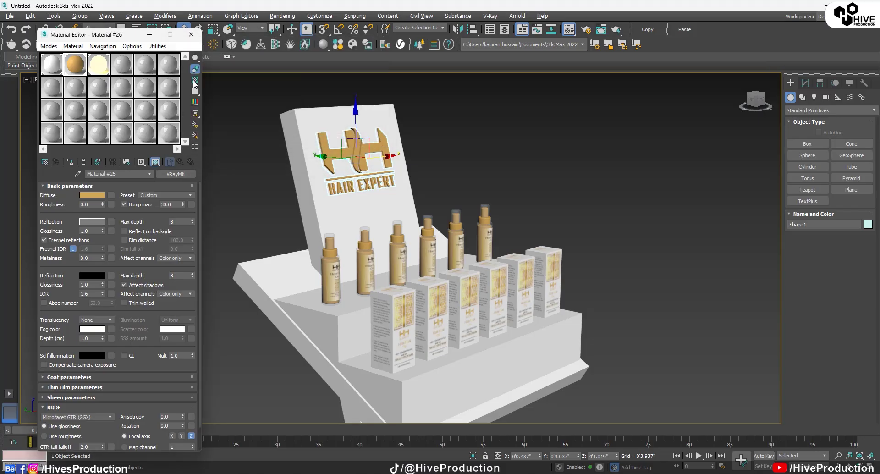
Step: Convert the Hair Expert logo to an Editable Poly and enter polygon editing
key(z)
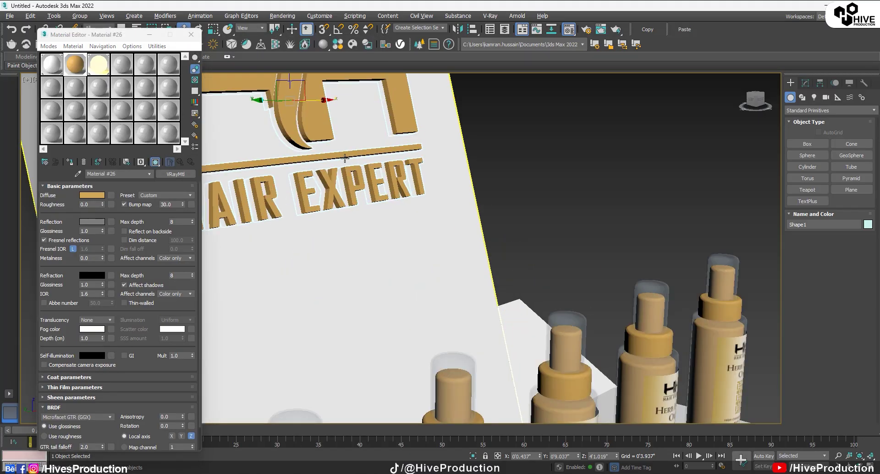
right_click(422, 222)
mouse_move(475, 314)
click(527, 321)
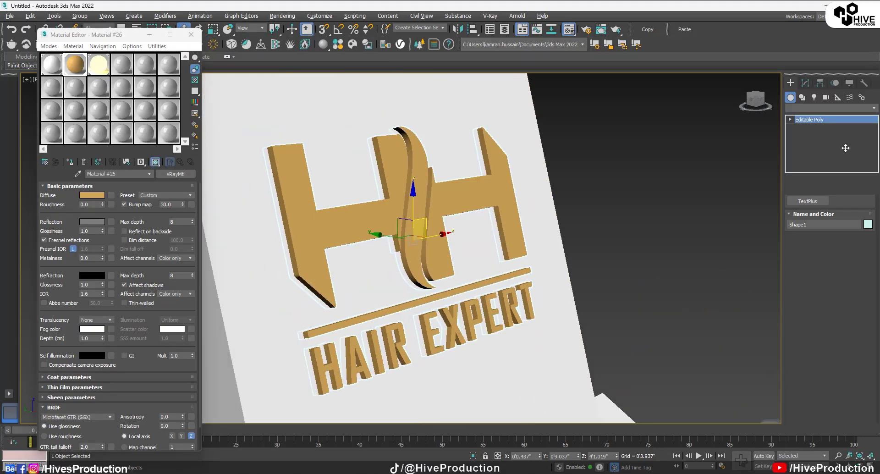
click(839, 217)
Step: Select all front faces of the logo together: the HH emblem, the underline and every letter of HAIR EXPERT
click(416, 209)
ctrl+click(388, 220)
ctrl+click(438, 256)
ctrl+click(438, 296)
ctrl+click(428, 324)
ctrl+click(452, 318)
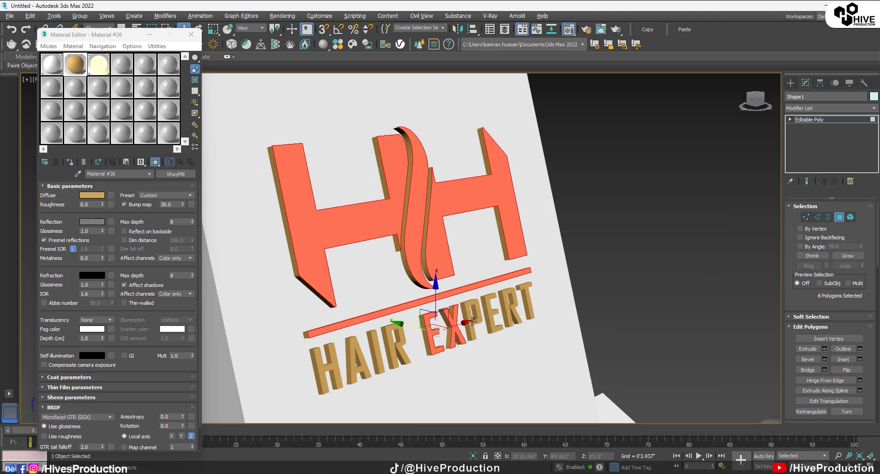
ctrl+click(472, 311)
ctrl+click(493, 304)
ctrl+click(508, 301)
ctrl+click(525, 302)
ctrl+click(336, 362)
ctrl+click(356, 356)
ctrl+click(379, 353)
ctrl+click(394, 350)
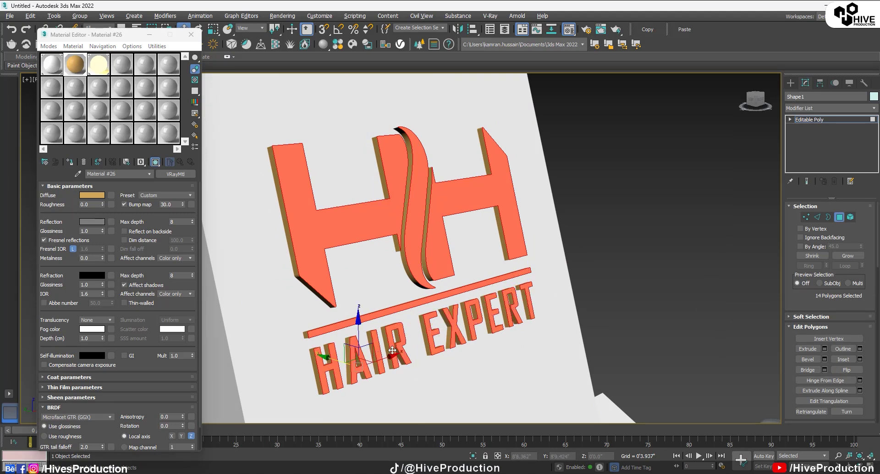
Step: Invert the selection to the logo's remaining faces, assign the VRayLightMtl to them, and leave polygon editing
key(ctrl+i)
click(93, 72)
click(69, 162)
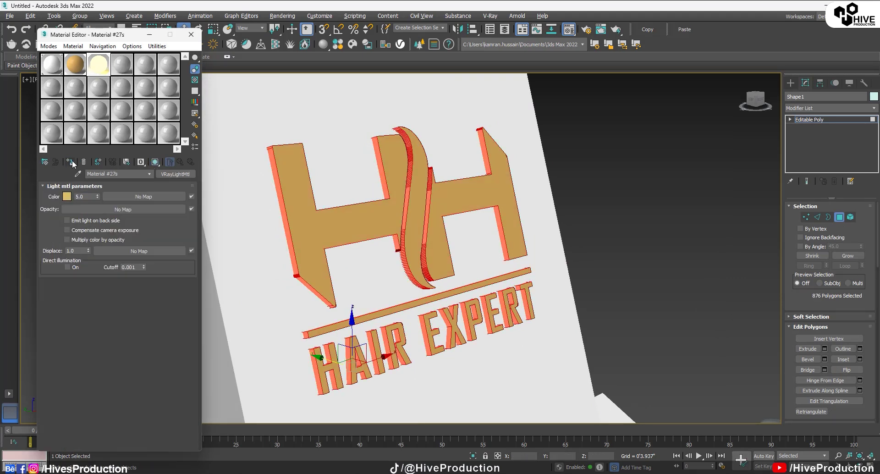
click(839, 217)
click(634, 279)
middle_drag(533, 322, 517, 255)
scroll(517, 255, down, 5)
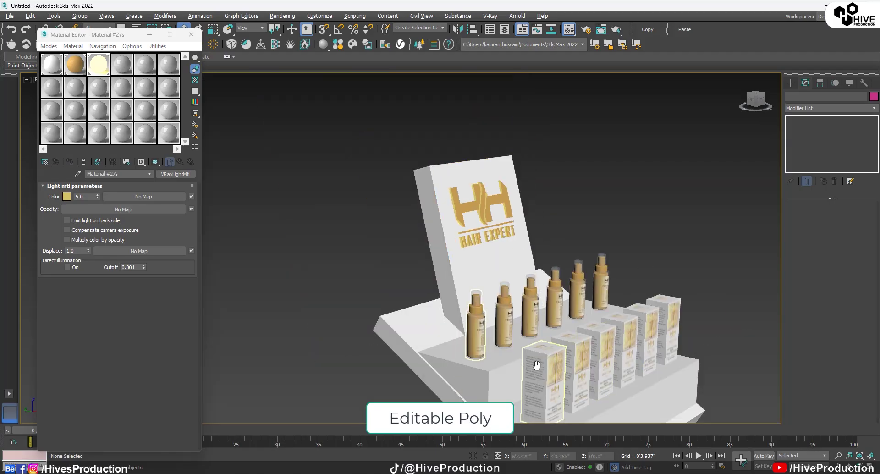
Step: Select the slanted tray under the stepped shelf and convert it to an Editable Poly
middle_drag(536, 365, 508, 268)
alt+middle_drag(622, 333, 550, 337)
click(516, 339)
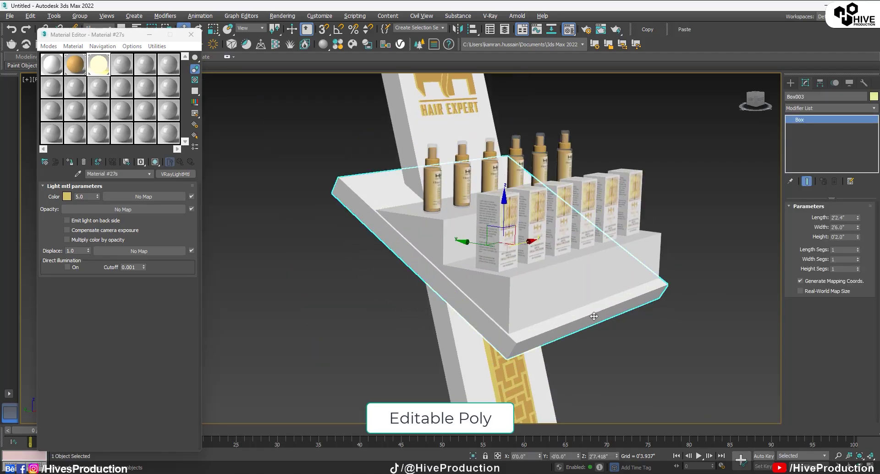
right_click(515, 339)
mouse_move(554, 435)
click(627, 444)
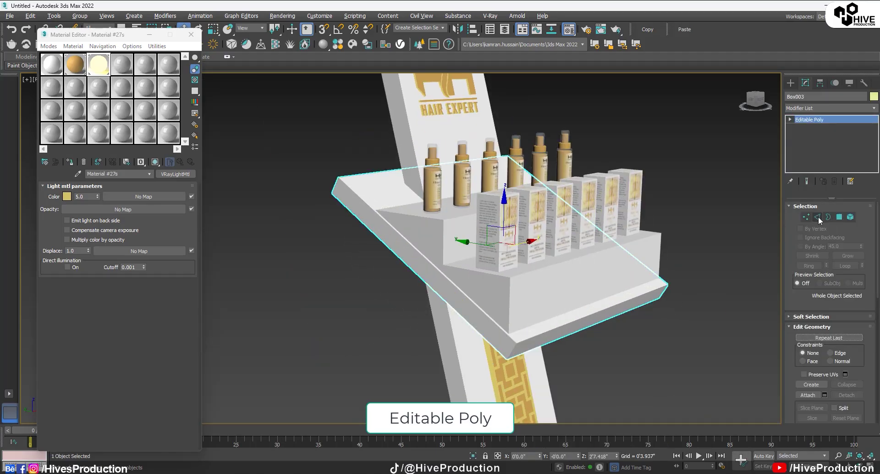
Step: Select the ring of edges around the slanted tray's outer rim and connect them with 2 segments
click(817, 218)
click(512, 349)
click(809, 266)
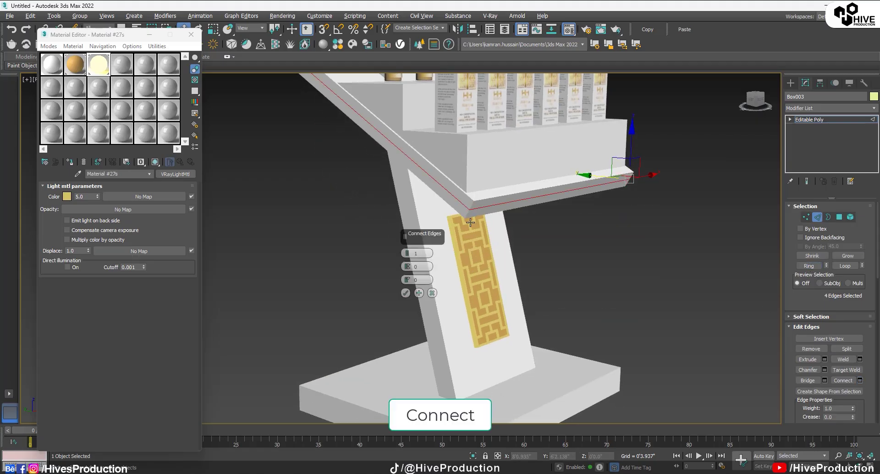
click(407, 251)
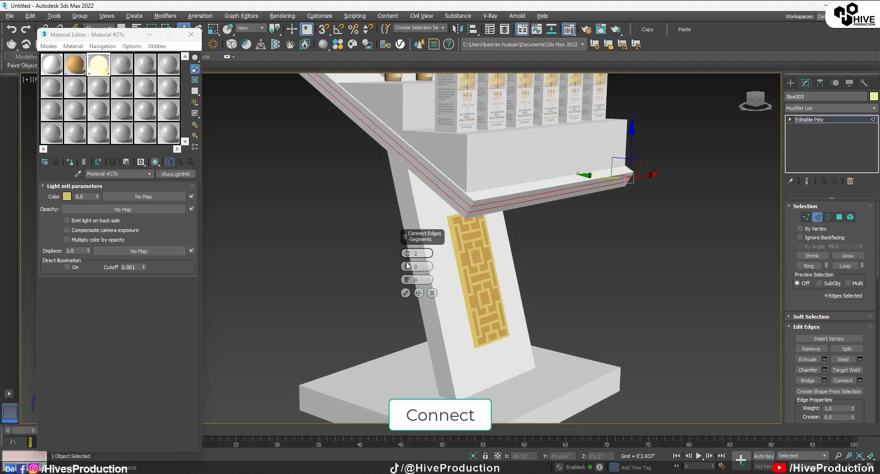
click(405, 293)
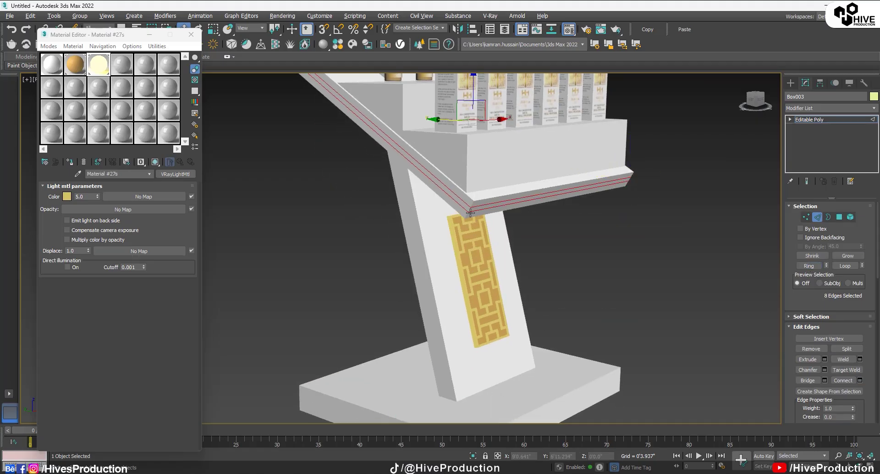
Step: Assign the yellow VRayLightMtl Material #27s to the narrow middle band around the tray's rim and leave polygon editing
click(809, 266)
ctrl+click(839, 217)
click(101, 69)
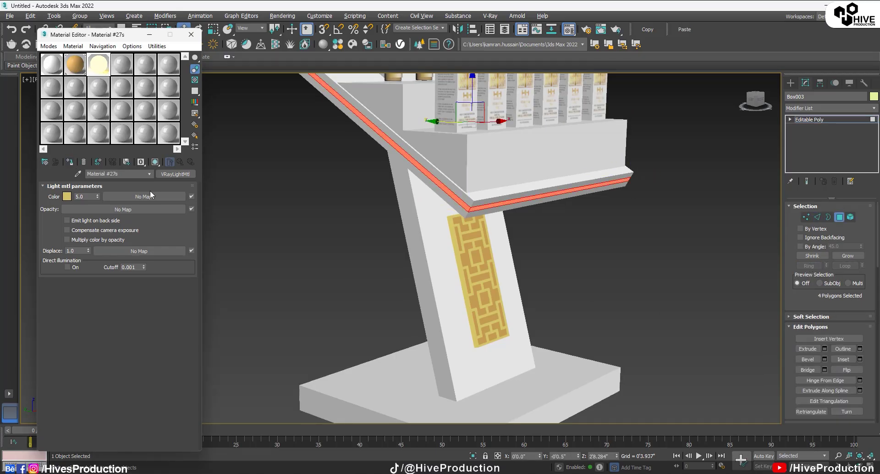
click(285, 220)
middle_drag(636, 300, 626, 236)
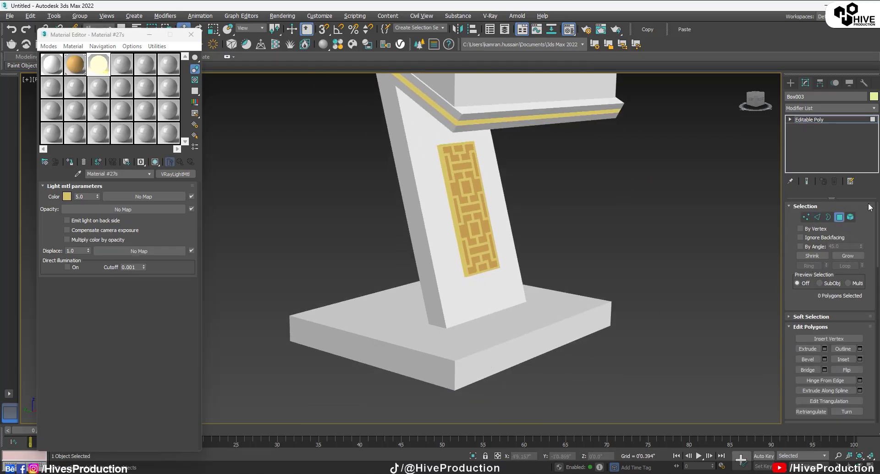
click(839, 216)
Step: Select the stand's base slab and convert it to an Editable Poly
click(502, 371)
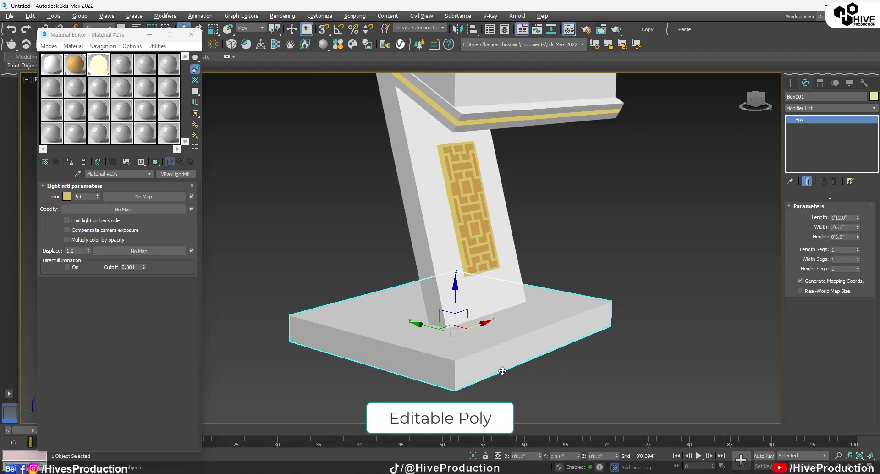
right_click(482, 349)
click(595, 448)
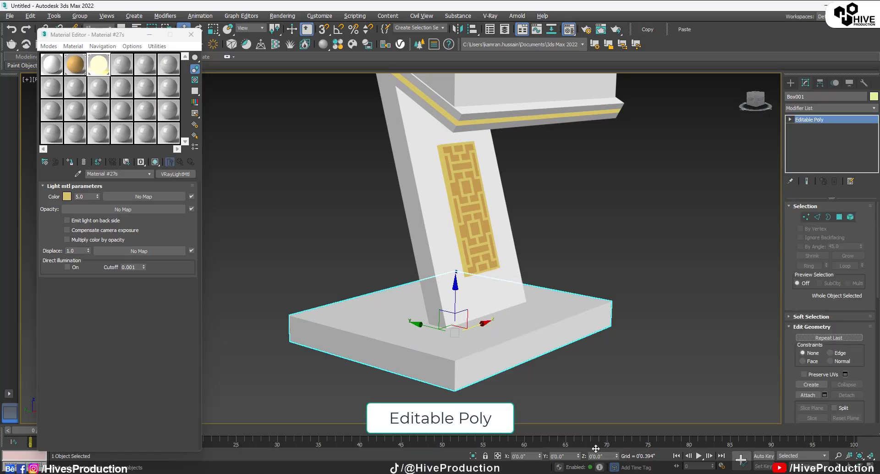
Step: Connect the base slab's four vertical corner edges with 2 segments, pinched apart toward the slab's upper and lower edges
click(817, 217)
click(454, 377)
click(809, 266)
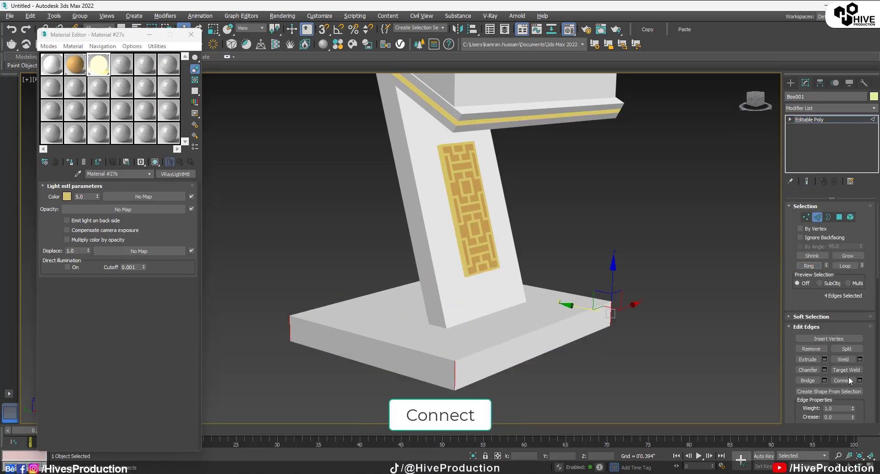
click(860, 380)
click(408, 251)
drag(407, 265, 369, 157)
click(406, 293)
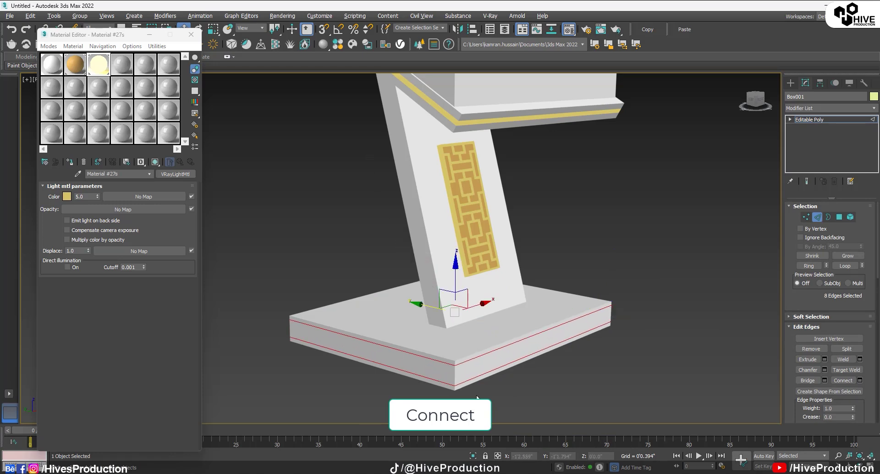
Step: Select the wide middle band of faces around the base and extrude it inward with a height of about -0.311 inch
click(455, 372)
click(808, 266)
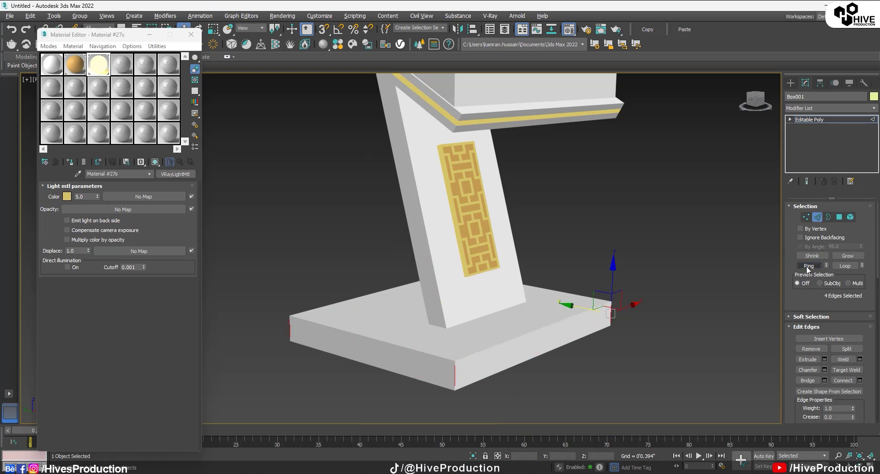
ctrl+click(839, 218)
click(860, 349)
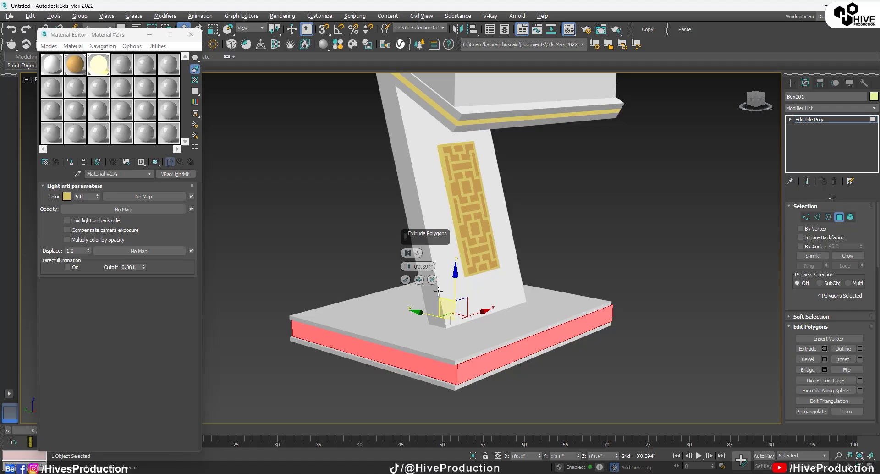
click(416, 254)
click(428, 272)
drag(407, 267, 406, 352)
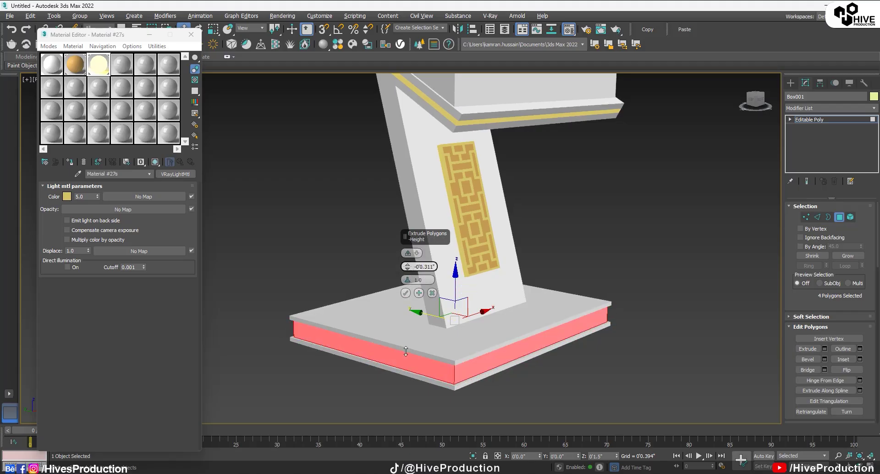
click(406, 293)
Step: Make a second VRayLightMtl named white with color 248, 246, 237 and assign it to the base's recessed band
click(122, 65)
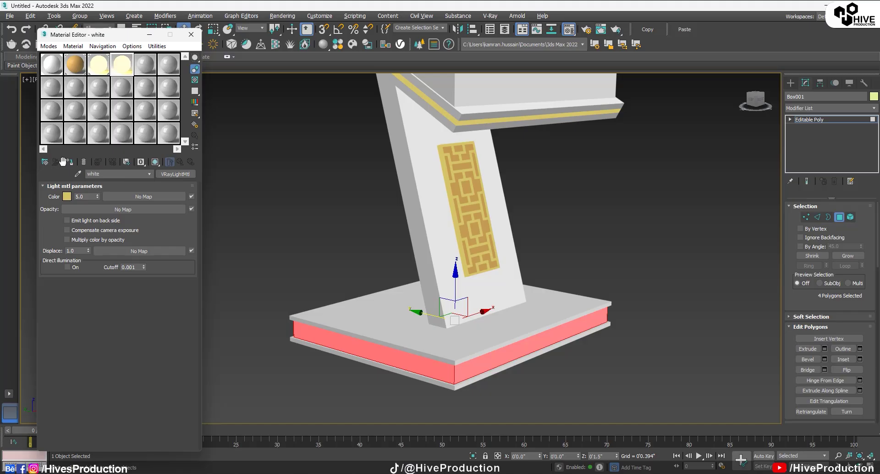
click(67, 197)
click(269, 127)
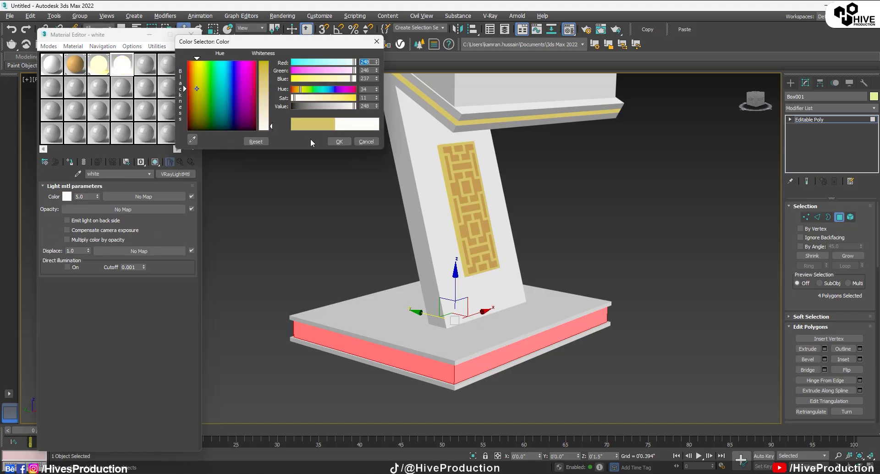
click(338, 142)
click(71, 162)
click(554, 241)
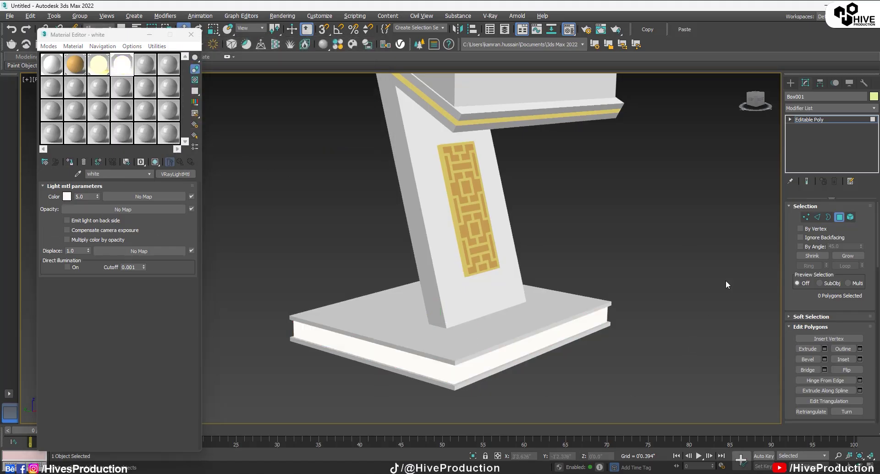
Step: Assign the gold Material #26 to the thin strips above and below the base's white band on all sides, and leave polygon editing
click(462, 361)
ctrl+click(448, 361)
ctrl+click(450, 387)
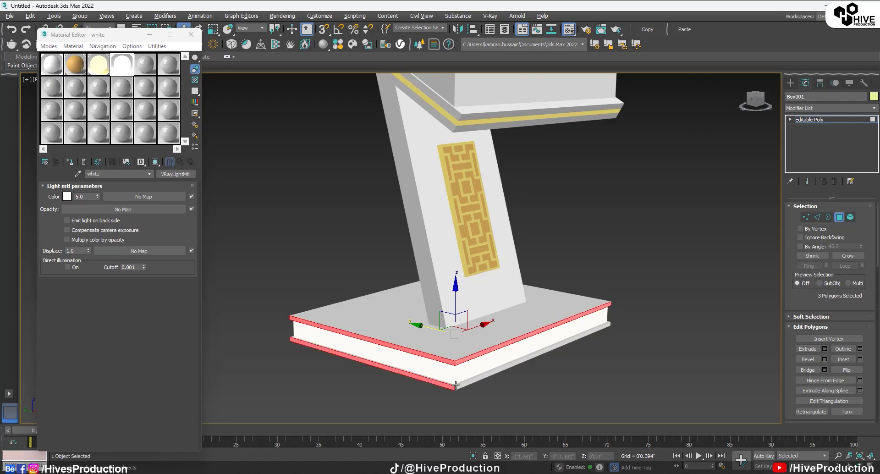
ctrl+click(460, 386)
alt+middle_drag(575, 356, 595, 364)
ctrl+click(595, 365)
ctrl+click(594, 395)
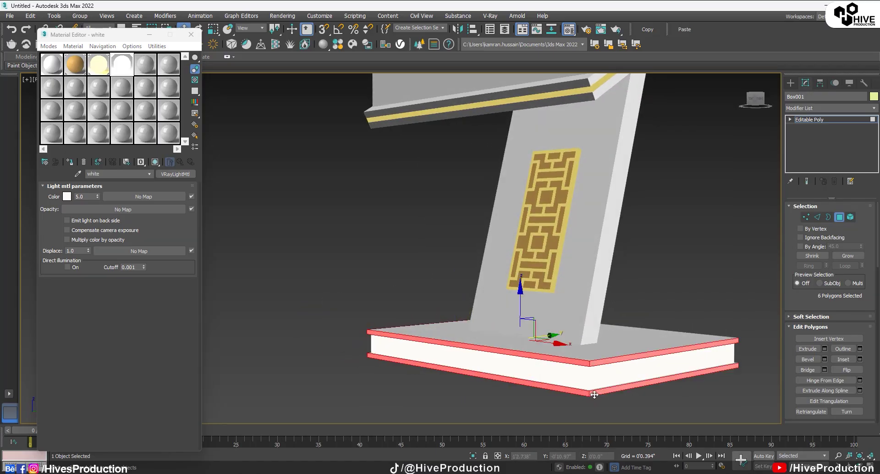
click(80, 69)
click(70, 162)
click(337, 269)
alt+middle_drag(343, 269, 424, 277)
scroll(424, 277, down, 3)
middle_drag(424, 277, 583, 288)
scroll(583, 288, up, 5)
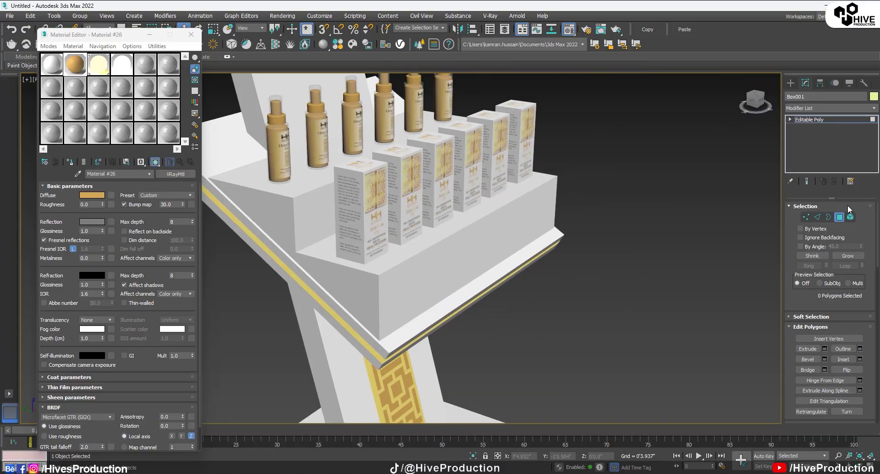
click(839, 217)
Step: Convert the stepped product shelf to an Editable Poly and select the two vertical end edges of its front riser
click(407, 257)
right_click(414, 272)
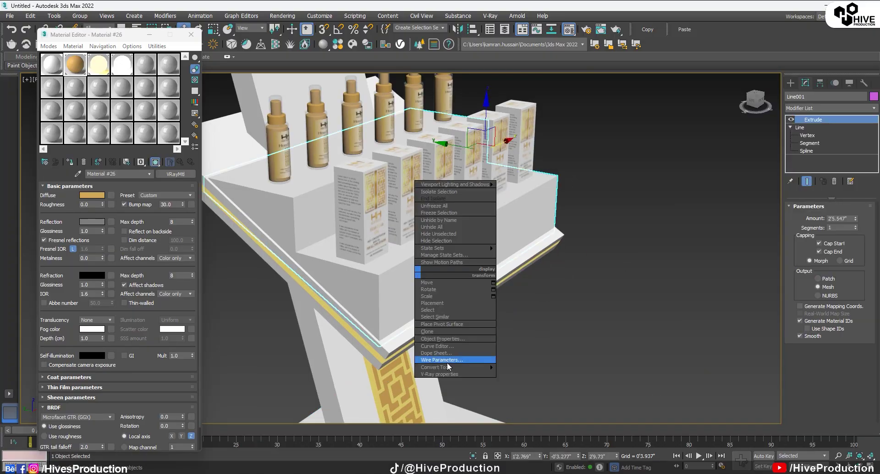
mouse_move(458, 368)
click(513, 374)
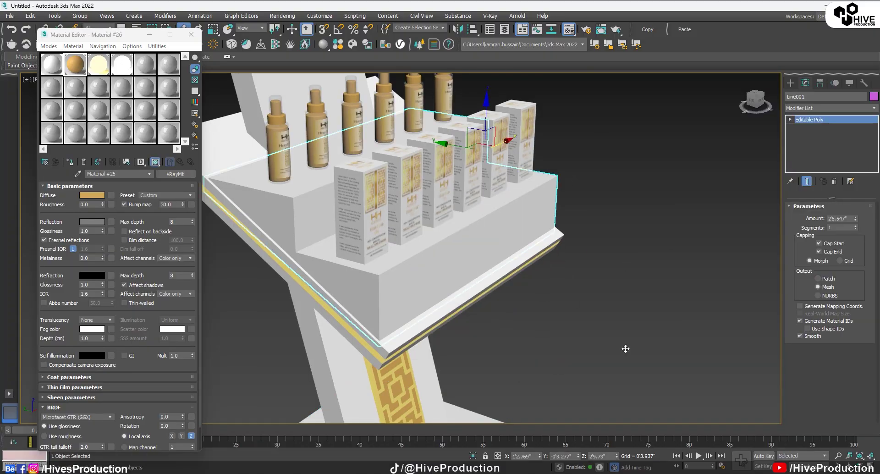
key(2)
click(378, 293)
ctrl+click(555, 197)
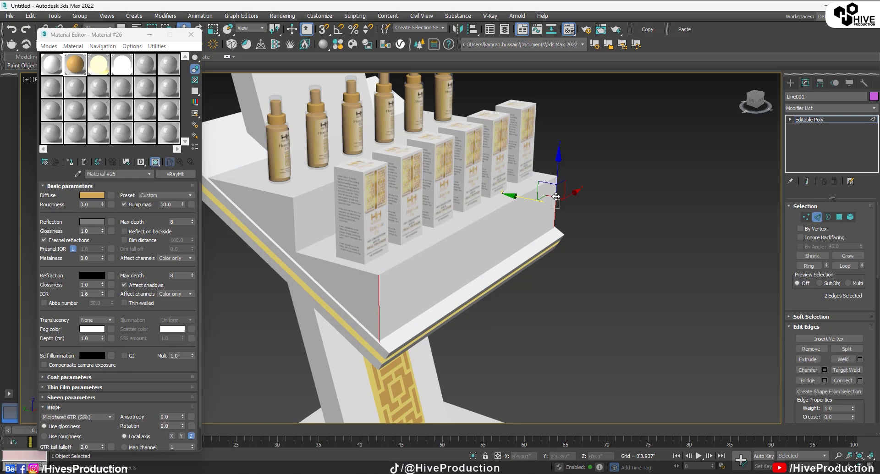
ctrl+click(294, 218)
alt+middle_drag(596, 183, 507, 218)
ctrl+click(634, 280)
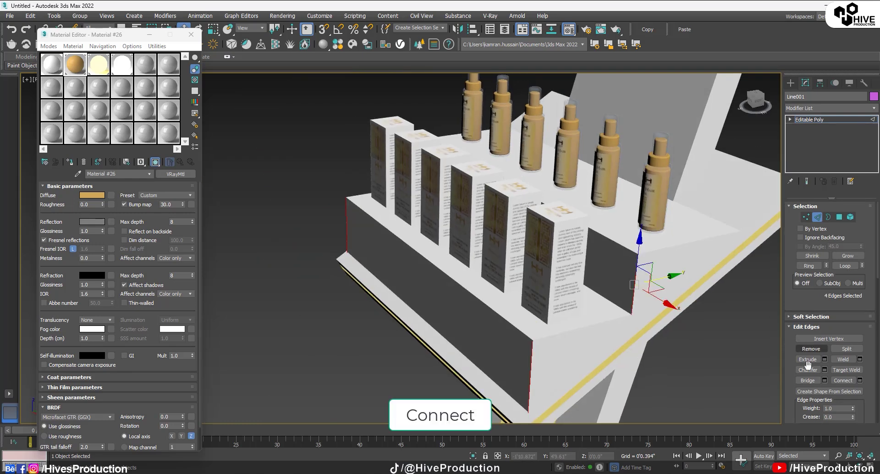
click(859, 380)
alt+click(635, 293)
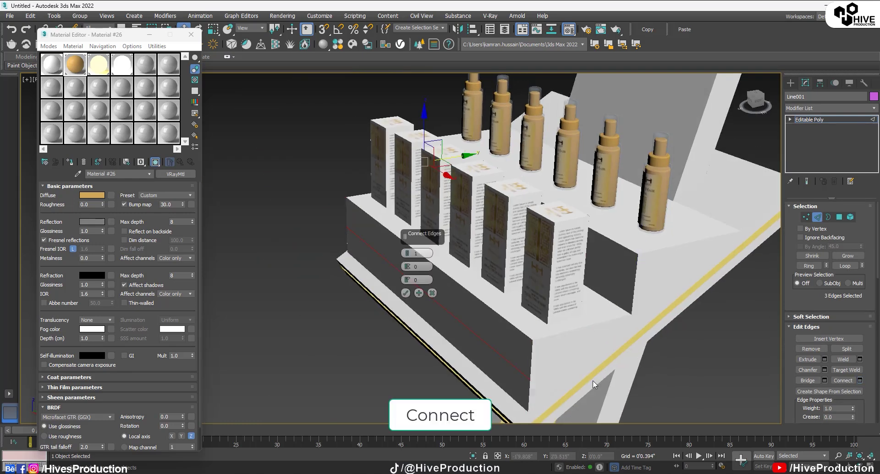
click(432, 293)
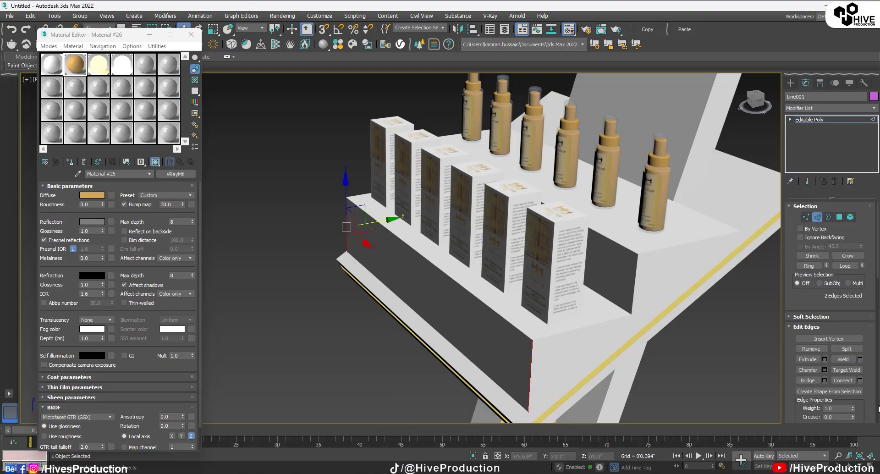
Step: Connect the end edges of the shelf's front riser and of its rear riser, each with 1 segment at slide 86
click(860, 380)
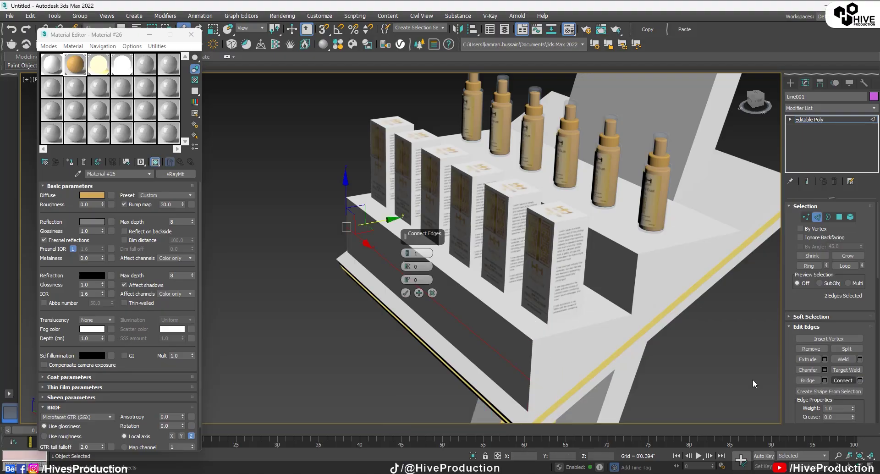
click(405, 293)
alt+middle_drag(486, 304, 430, 282)
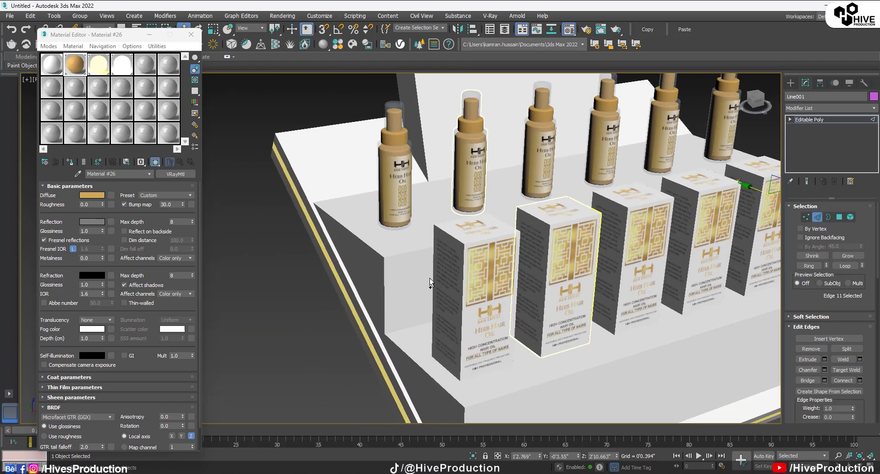
click(860, 380)
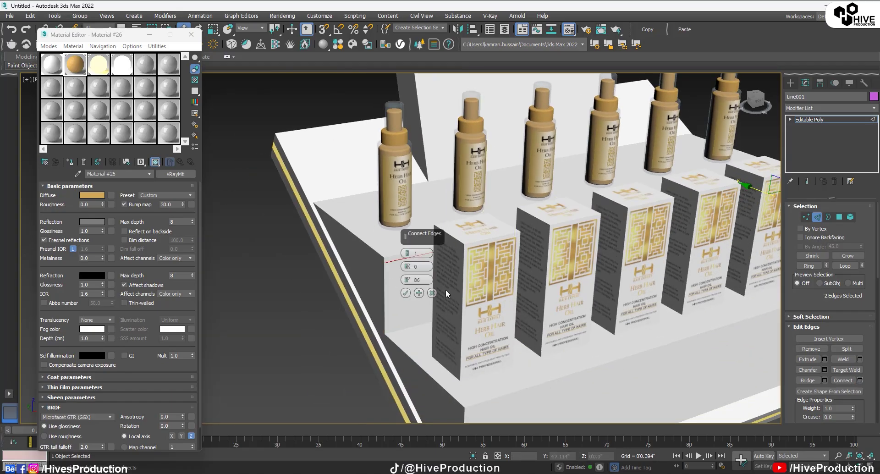
click(406, 293)
Step: Assign the white VRayLightMtl to the thin strips along the upper edges of both shelf risers and leave polygon editing
scroll(441, 292, up, 2)
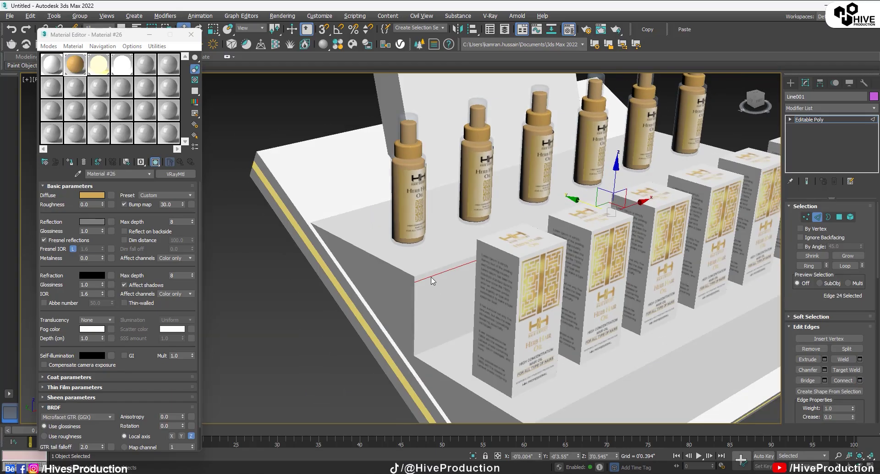
key(4)
click(432, 276)
middle_drag(626, 377, 558, 309)
ctrl+click(553, 311)
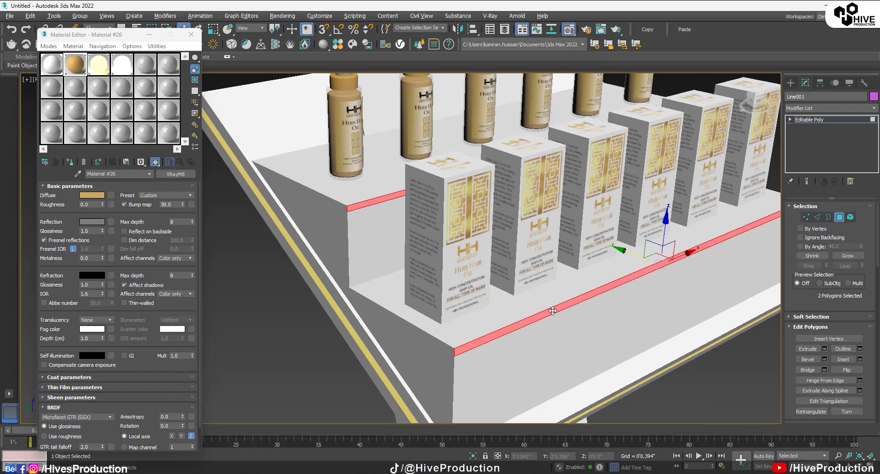
click(118, 67)
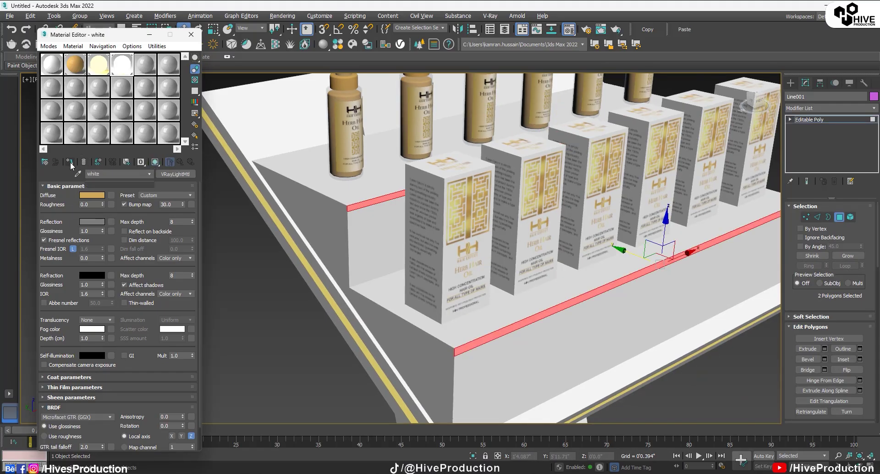
click(773, 350)
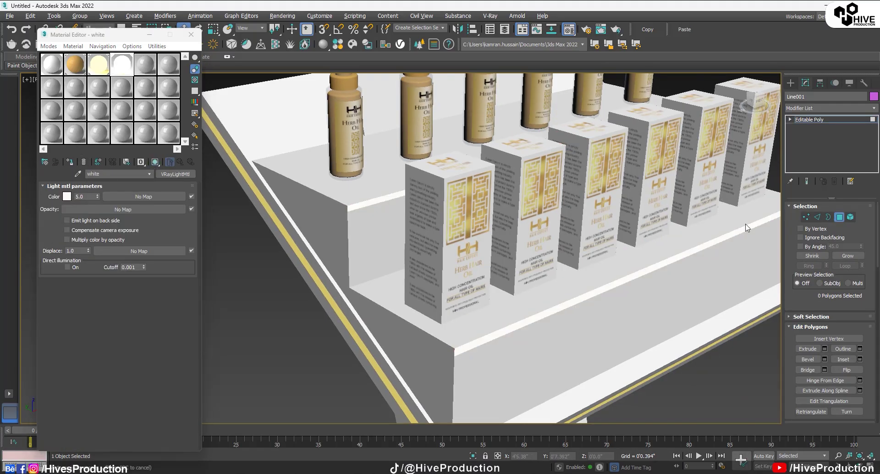
key(4)
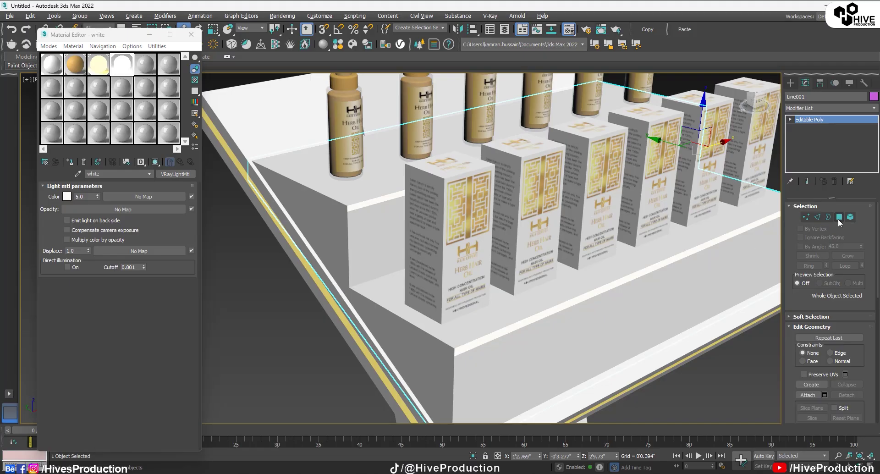
Step: Bring the whole stand into a maximized Left view and start the Line spline tool
scroll(458, 303, down, 15)
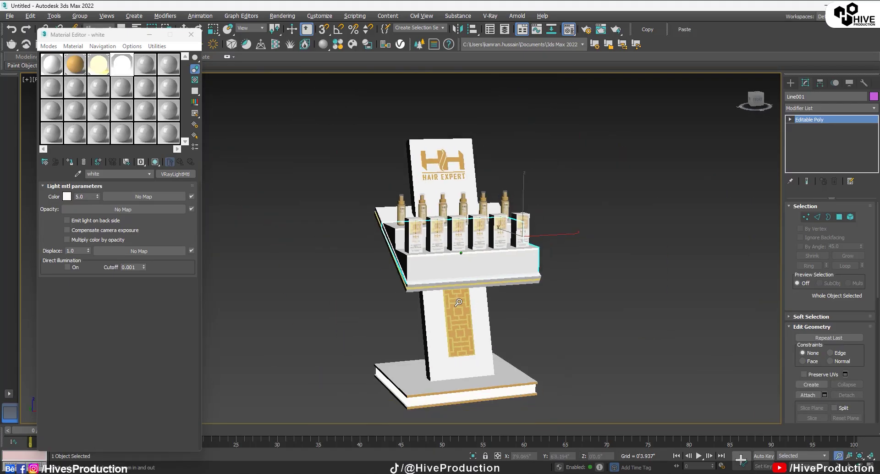
alt+middle_drag(458, 303, 522, 304)
key(alt+w)
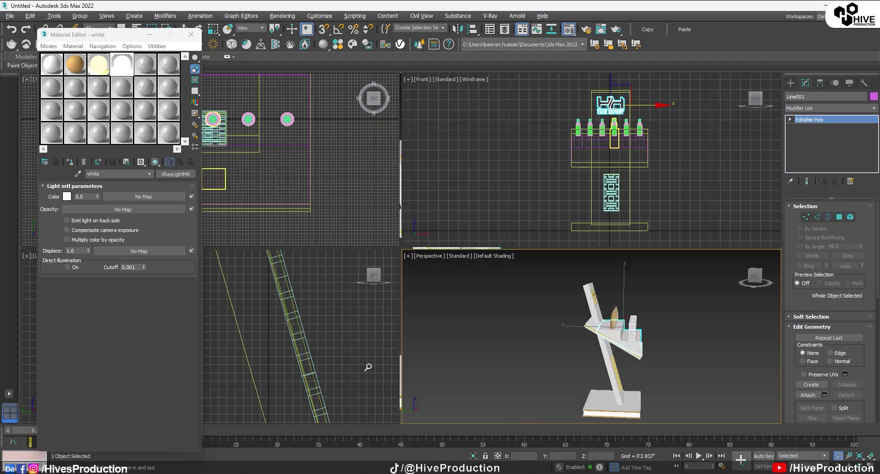
middle_click(260, 365)
key(alt+w)
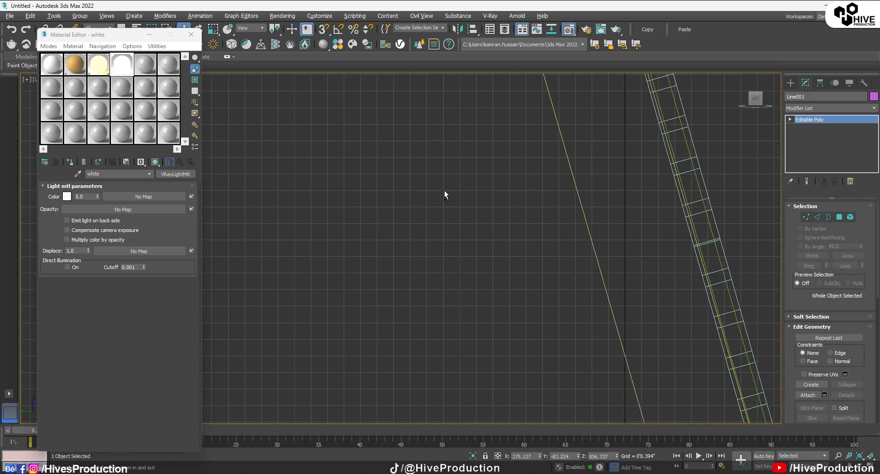
scroll(444, 192, down, 10)
click(790, 82)
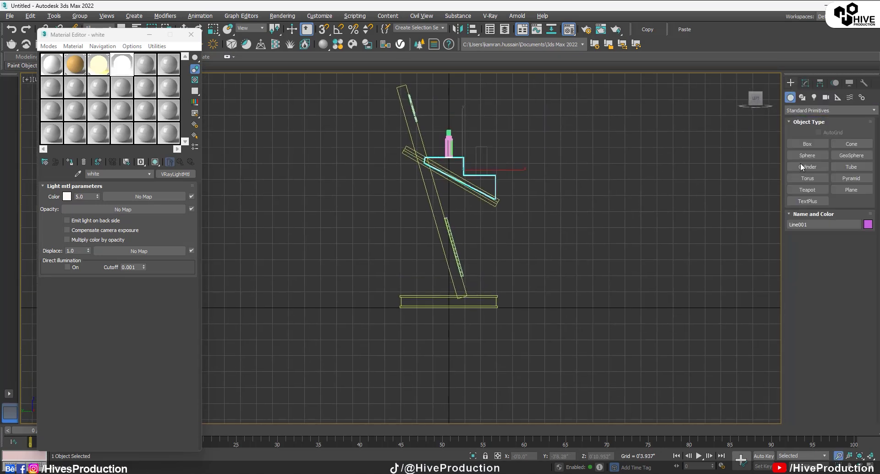
click(802, 97)
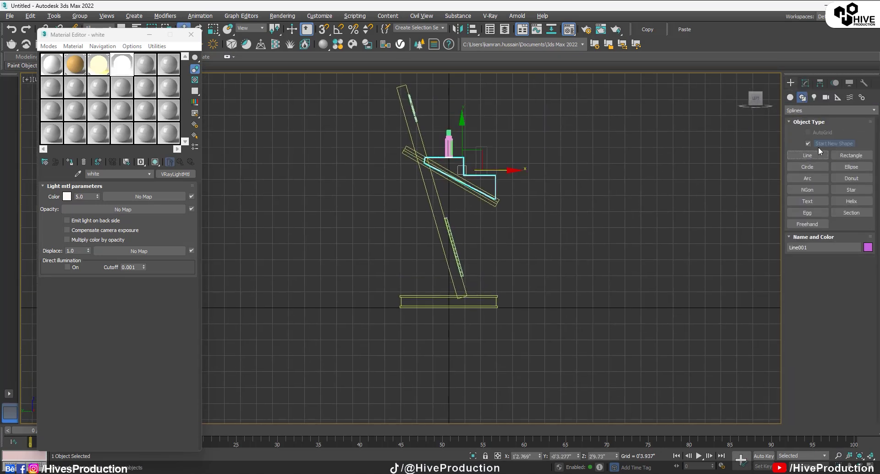
click(807, 155)
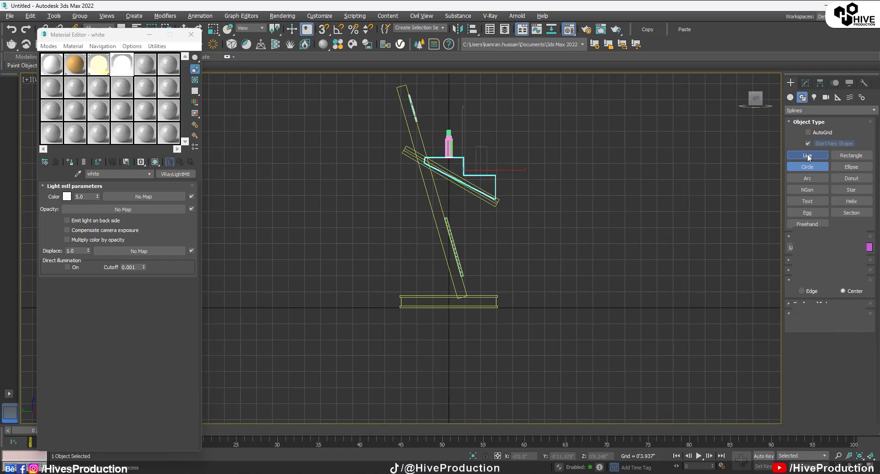
drag(418, 163, 410, 195)
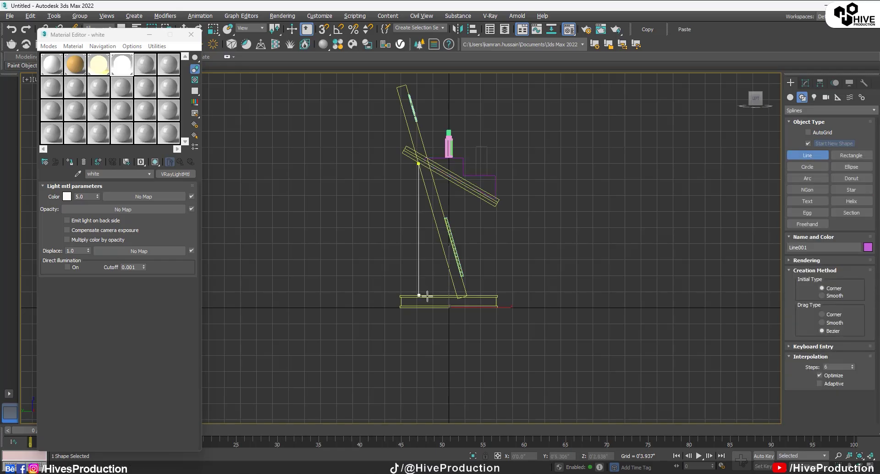
right_click(435, 216)
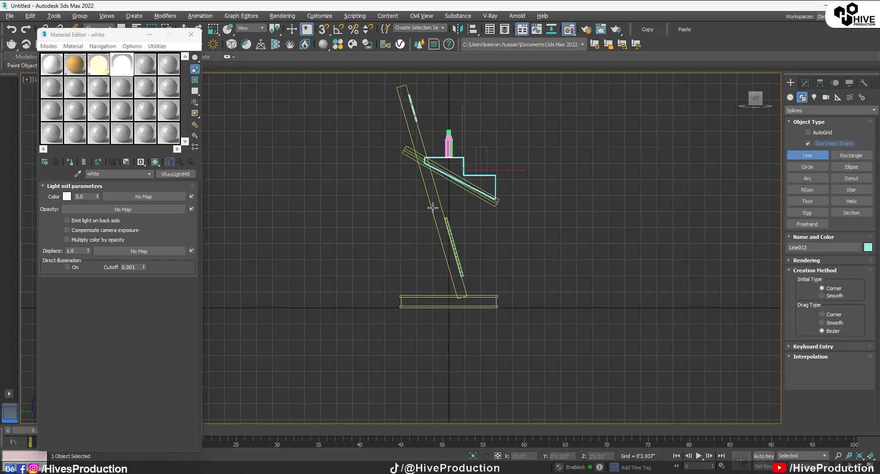
drag(432, 207, 433, 214)
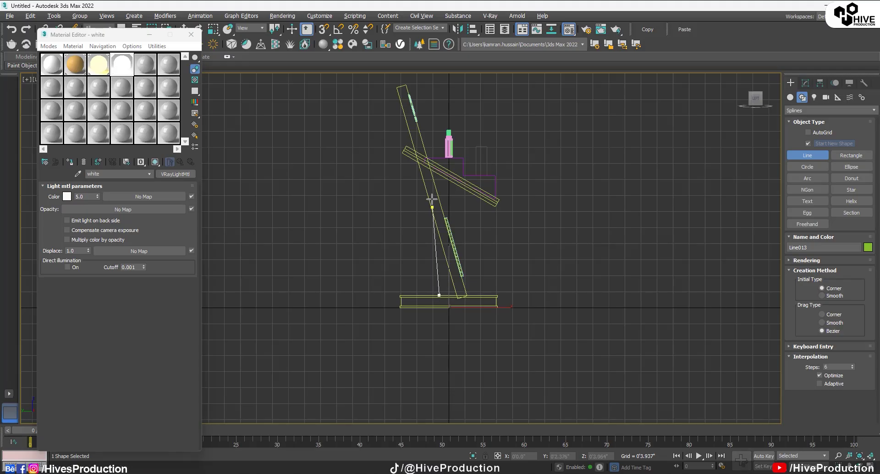
right_click(432, 200)
Step: Draw a closed triangular spline behind the leaning post, from its back edge below the shelf down to the base
drag(425, 188, 427, 247)
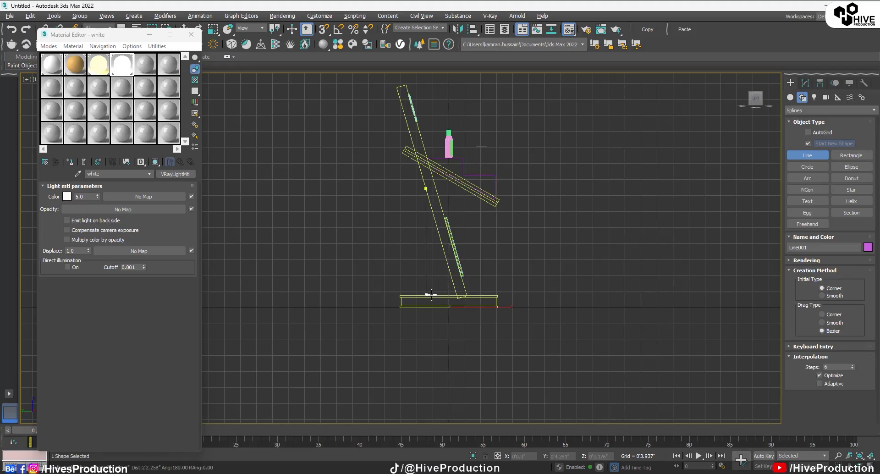
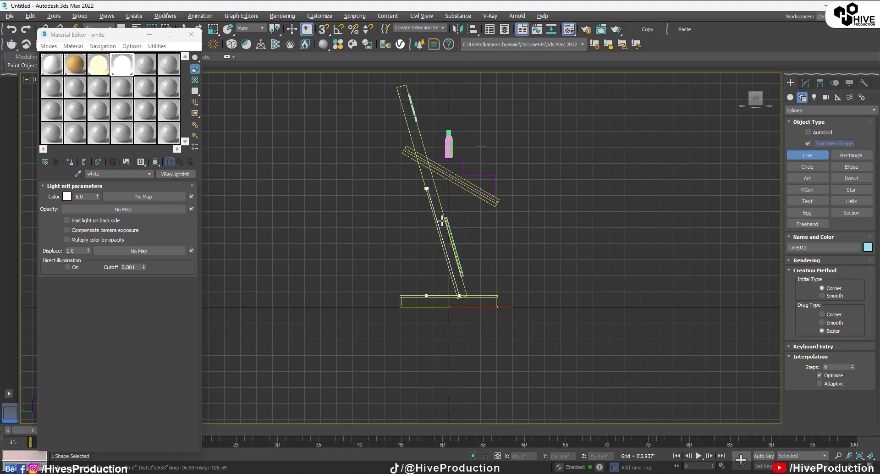
click(426, 188)
click(421, 303)
Step: Apply an Extrude modifier to the triangular profile and show the result in a maximized Perspective view
click(806, 83)
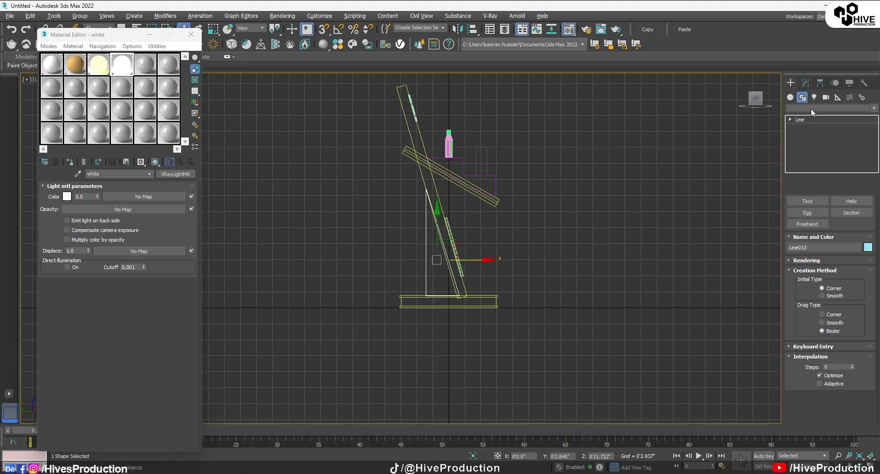
click(810, 108)
scroll(807, 149, down, 10)
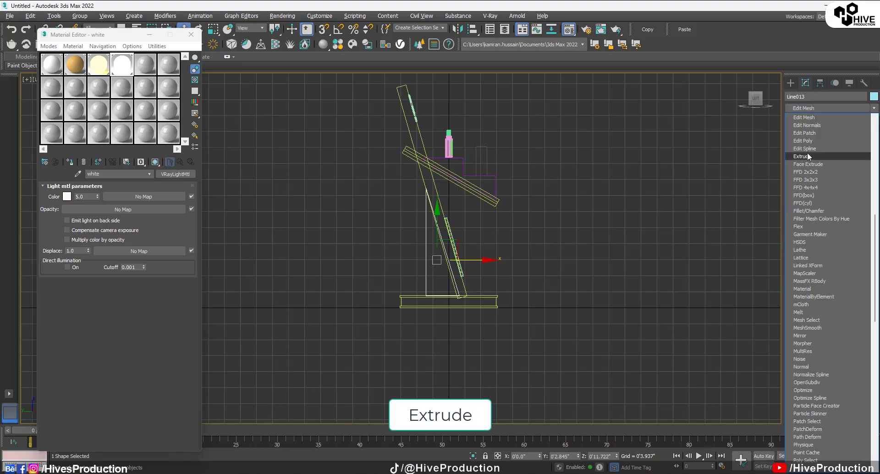
click(807, 155)
key(alt+w)
right_click(609, 300)
key(alt+w)
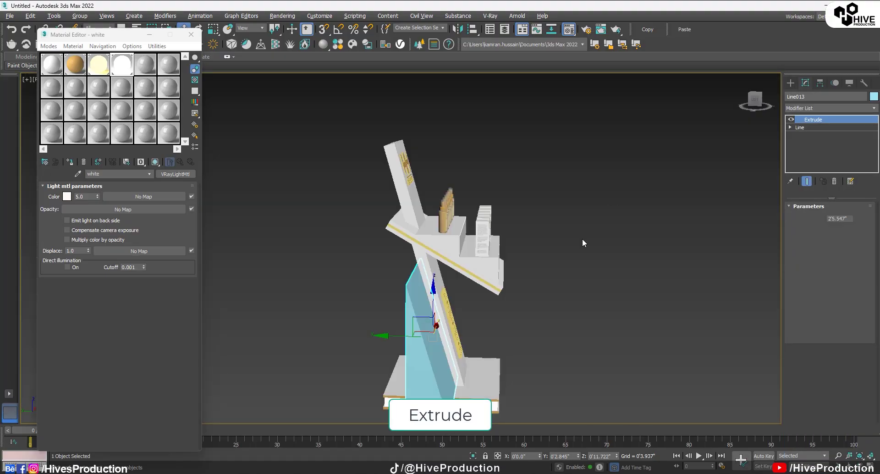
Step: Move the extruded triangular support along X to about 7.65", aligning its side with the post's side edge
alt+middle_drag(505, 345, 627, 346)
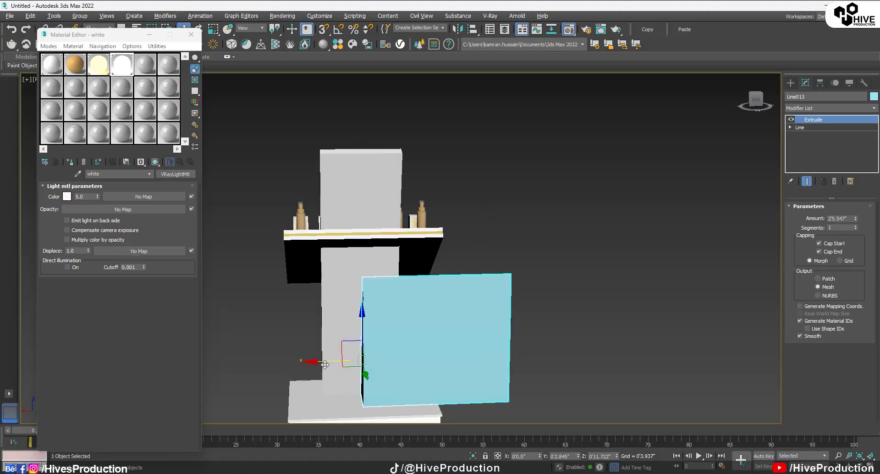
drag(325, 363, 295, 362)
key(alt+w)
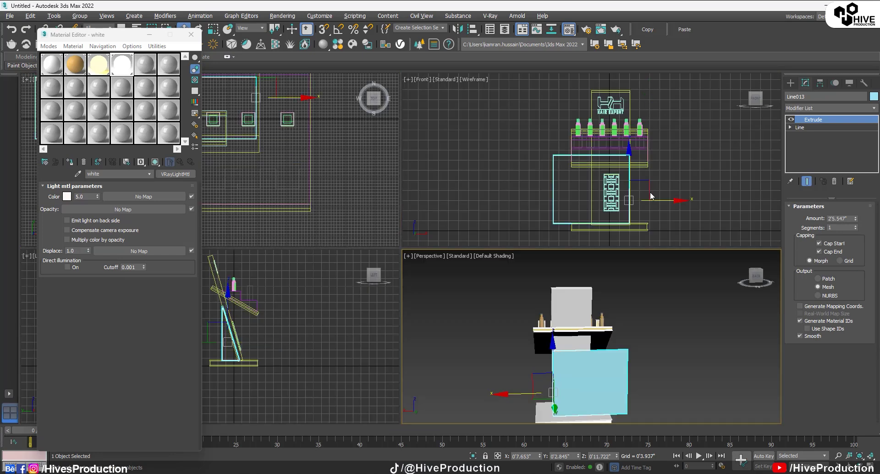
scroll(645, 205, up, 10)
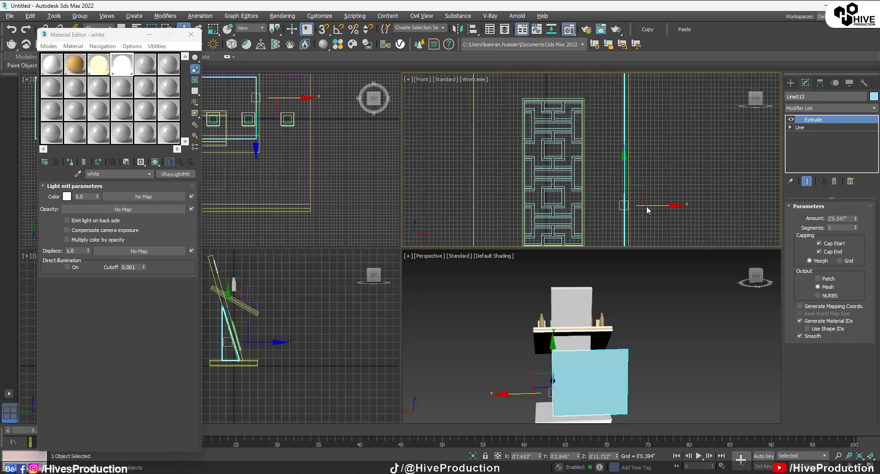
Step: Set the triangular support's Extrude amount to about 1'2.409" to match the post's width, and deselect it
click(600, 393)
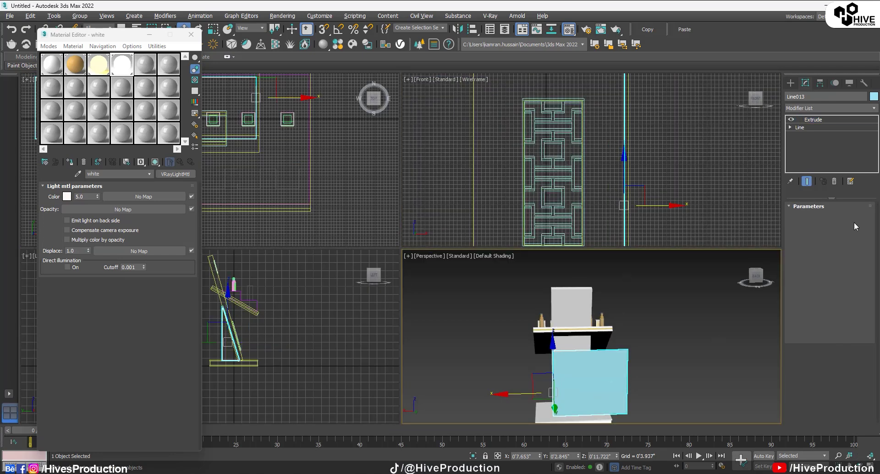
drag(854, 219, 856, 239)
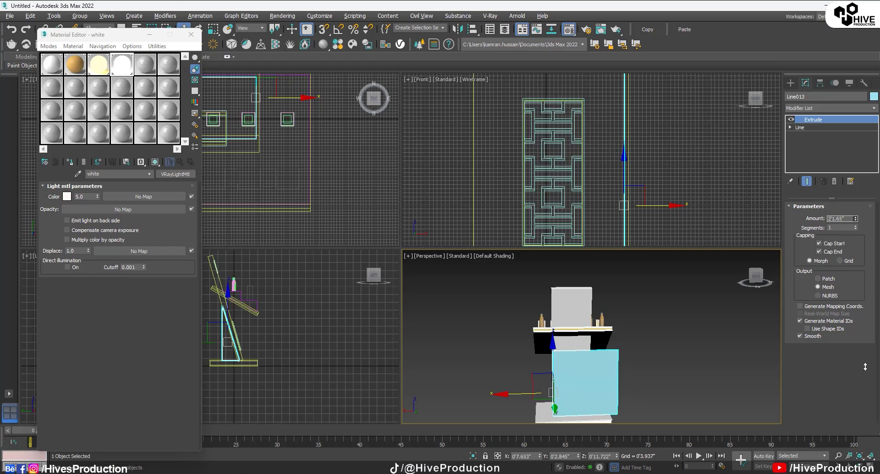
drag(865, 367, 865, 472)
drag(878, 57, 874, 106)
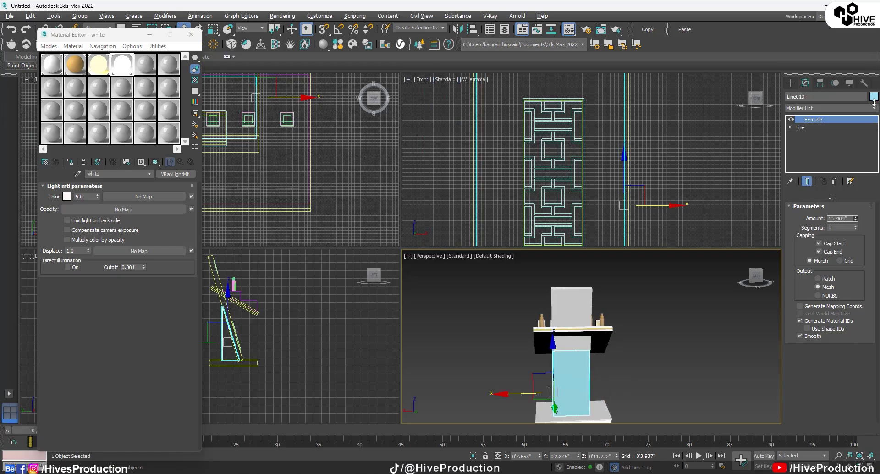
click(662, 236)
Step: Assign the white Material #25 to the triangular support, deselect it, and return to a front three-quarter view of the stand
click(566, 379)
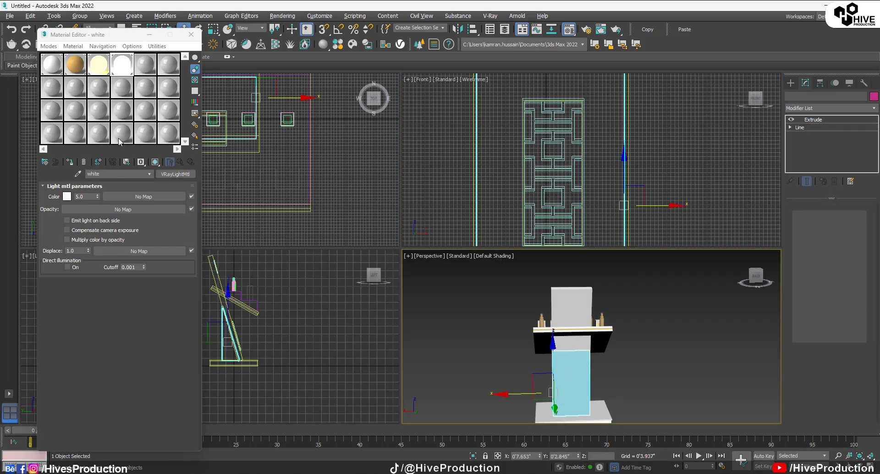
click(59, 62)
click(72, 162)
click(655, 309)
alt+middle_drag(649, 381, 551, 374)
scroll(625, 381, up, 4)
middle_drag(539, 344, 622, 400)
Step: Create a flat cylinder in the Top view in front of the stand, about 0.826" in radius and 0.275" high
click(787, 96)
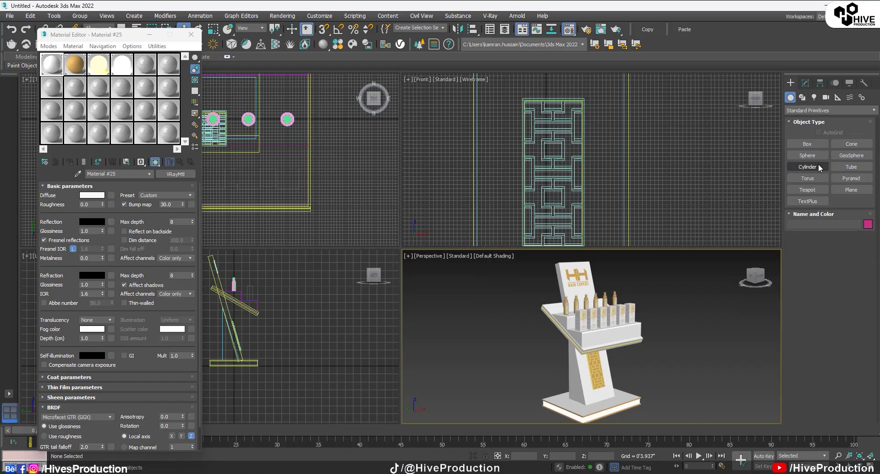
click(815, 165)
middle_drag(226, 176, 299, 182)
key(alt+w)
middle_drag(361, 255, 409, 241)
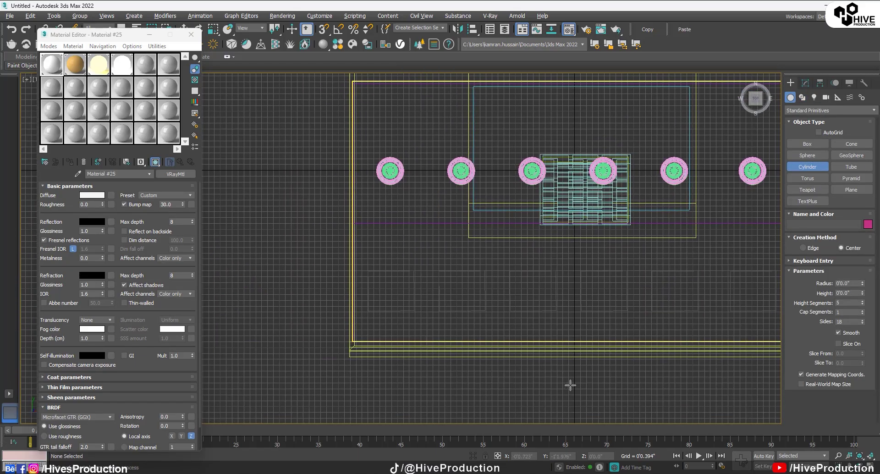
drag(563, 380, 575, 391)
key(alt+w)
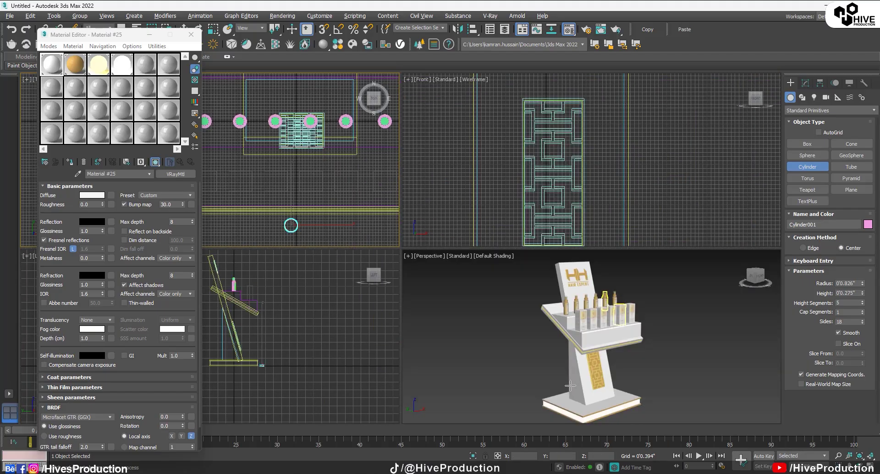
Step: Raise the cylinder to about Z 1'6.662", below the height of the product shelf's sloping underside
middle_click(296, 371)
scroll(281, 369, up, 3)
right_click(622, 392)
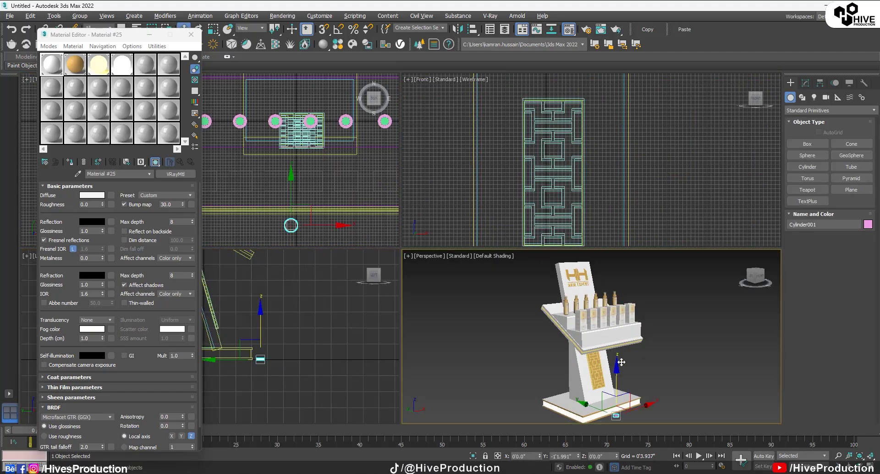
key(w)
key(z)
scroll(577, 307, down, 8)
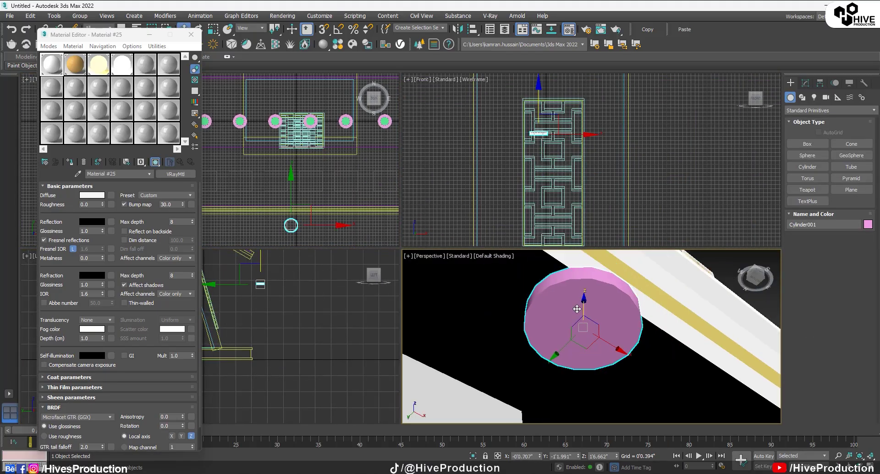
alt+middle_drag(577, 307, 597, 322)
Step: Assign the gold Material #26 to the cylinder and convert it to an Editable Poly
click(75, 64)
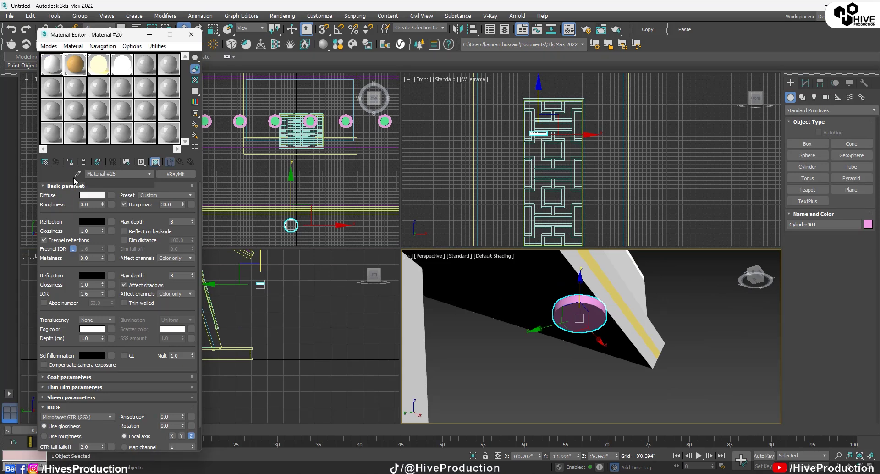
click(70, 162)
right_click(667, 323)
mouse_move(609, 418)
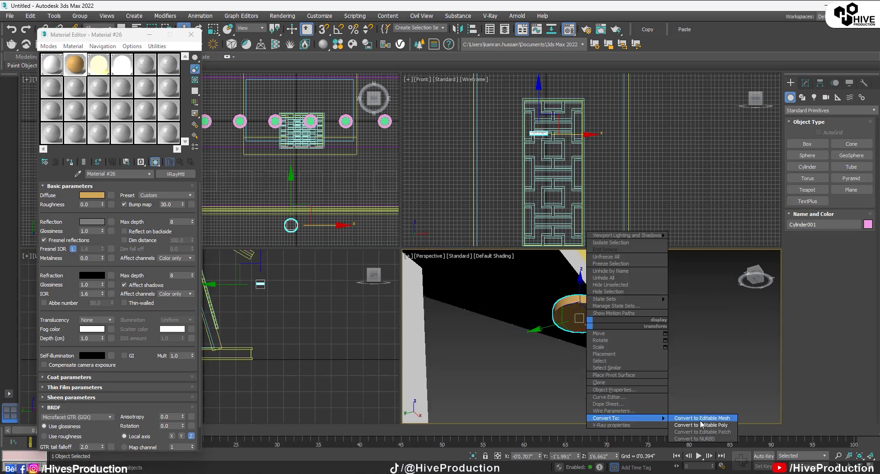
click(696, 424)
Step: Inset the cylinder's bottom polygon, assign the white VRayLightMtl to the inner disc, and leave polygon editing
key(4)
click(582, 321)
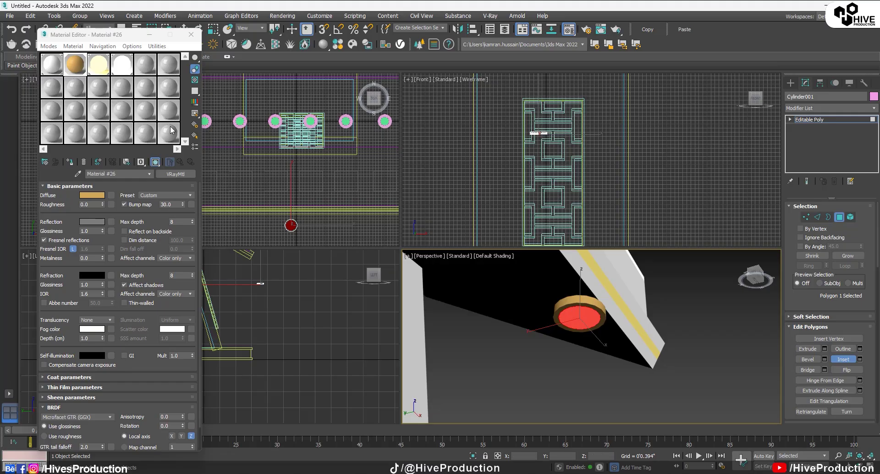
click(121, 64)
click(69, 161)
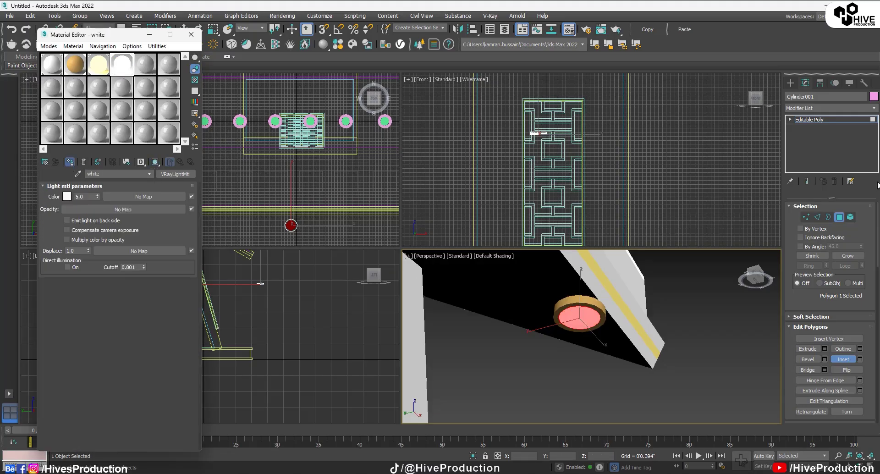
click(838, 218)
click(512, 365)
Step: In the Left view, rotate the light disc to the shelf's slope and move it flush against the shelf's underside
middle_drag(274, 317, 303, 341)
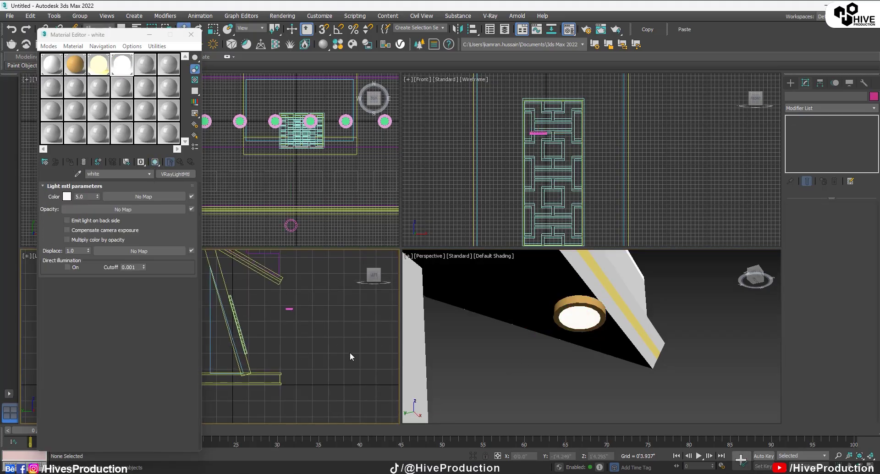
scroll(350, 353, up, 2)
key(alt+w)
middle_drag(432, 239, 458, 361)
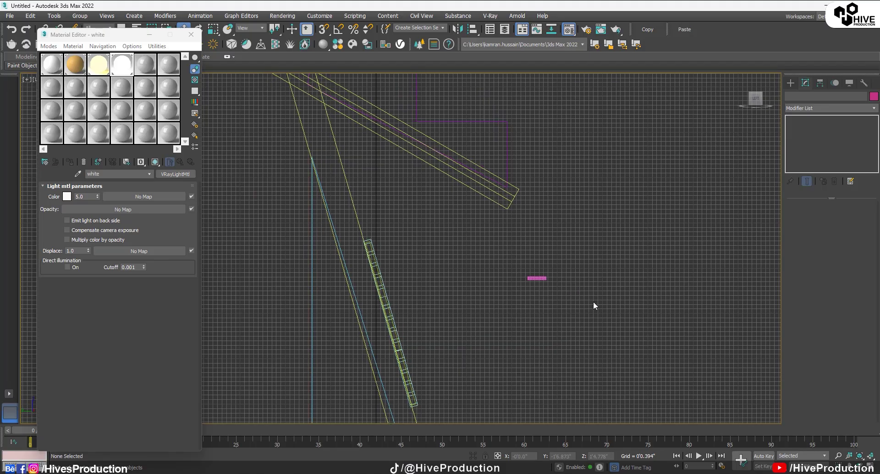
click(537, 279)
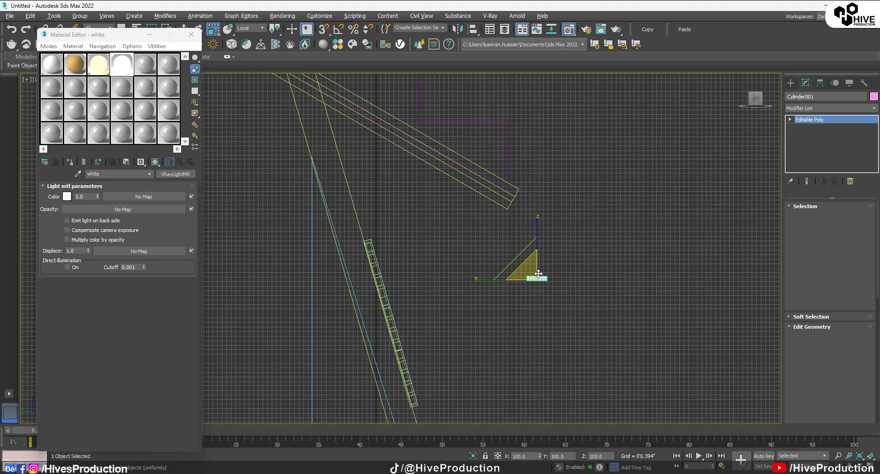
drag(546, 271, 449, 152)
key(e)
key(w)
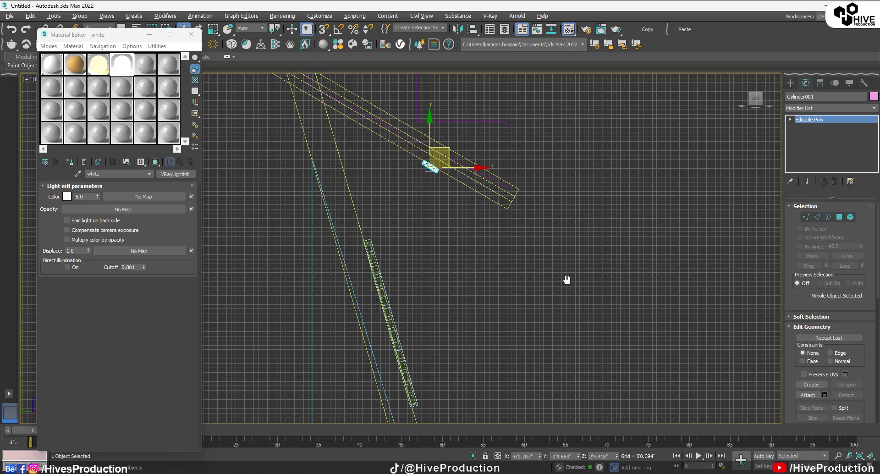
middle_drag(567, 280, 586, 285)
key(alt+w)
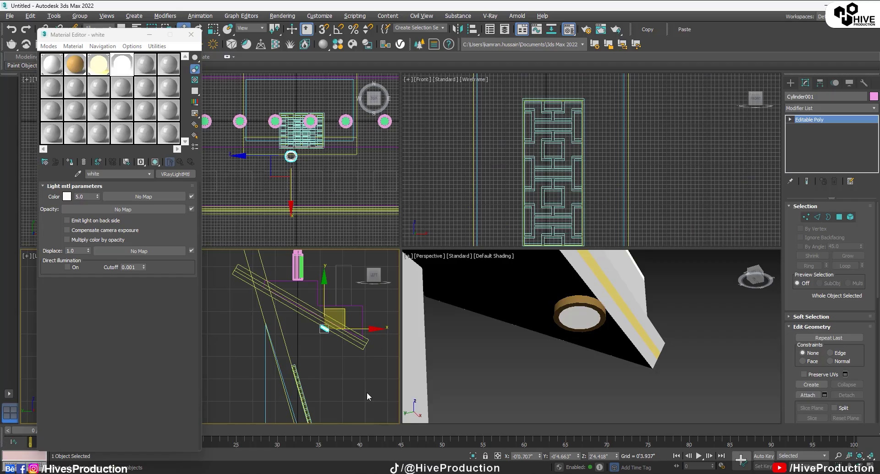
Step: Raise the light disc to about Z 2'4.604" so that it sinks slightly into the shelf's underside
middle_click(585, 360)
key(z)
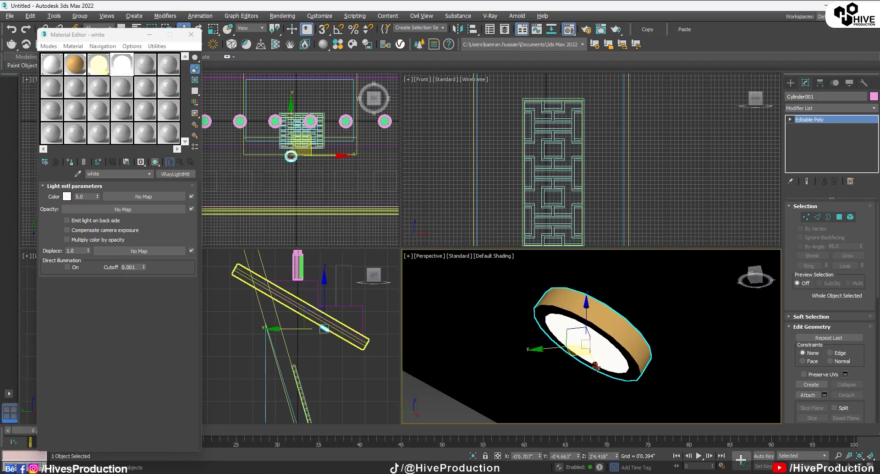
drag(579, 321, 589, 303)
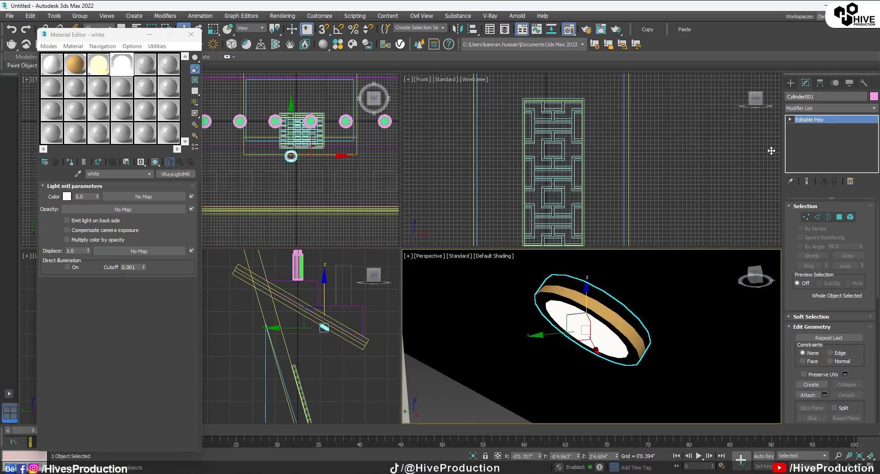
Step: Create a VRayLight plane of about 1'10.251" by 0'10.081" in the Top view, over the front half of the stand
click(792, 83)
click(814, 98)
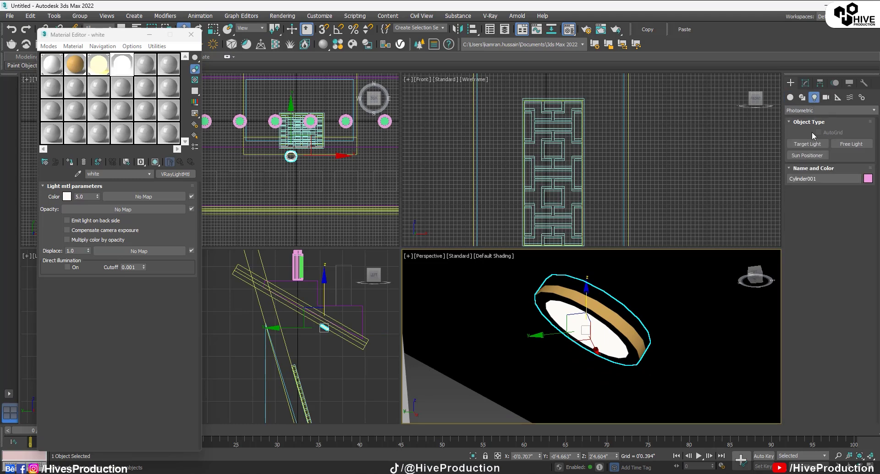
click(802, 111)
click(799, 135)
click(807, 144)
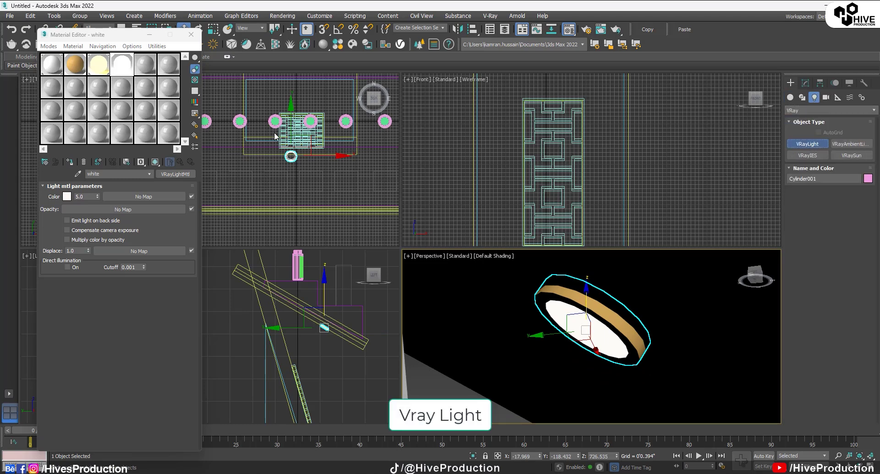
click(292, 133)
scroll(292, 133, down, 3)
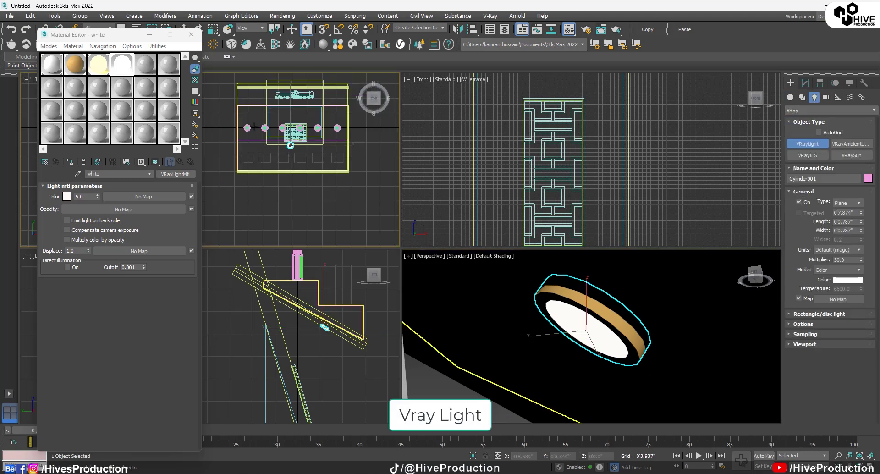
drag(255, 126, 338, 164)
Step: In the Left view, raise the VRayLight plane from the base to just below the shelf's sloping underside
middle_drag(345, 328, 296, 304)
key(alt+w)
scroll(516, 282, down, 4)
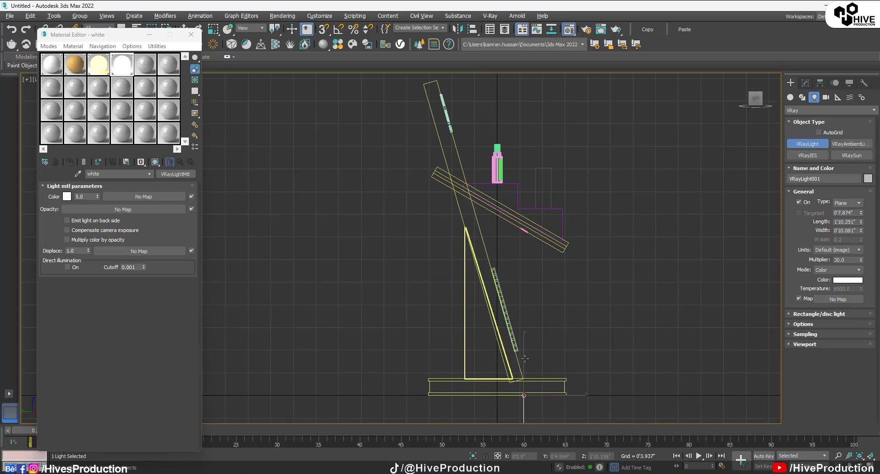
middle_drag(545, 382, 509, 319)
key(e)
key(w)
drag(487, 303, 493, 140)
scroll(495, 157, up, 5)
Step: Rotate the VRayLight plane to the shelf's slope and move it just beneath the light disc
key(e)
drag(509, 197, 530, 220)
key(w)
drag(475, 211, 475, 205)
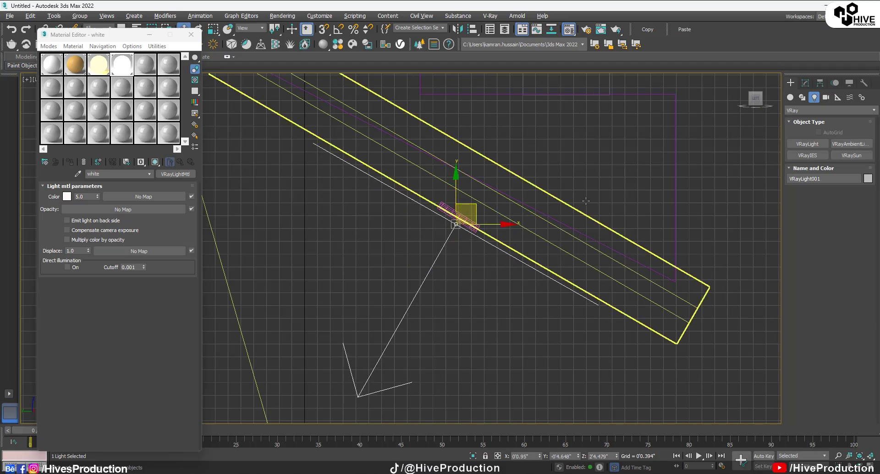
Step: Make the VRayLight invisible, disable its effect on specular and reflections, and set its multiplier to 4.0
click(805, 82)
click(806, 337)
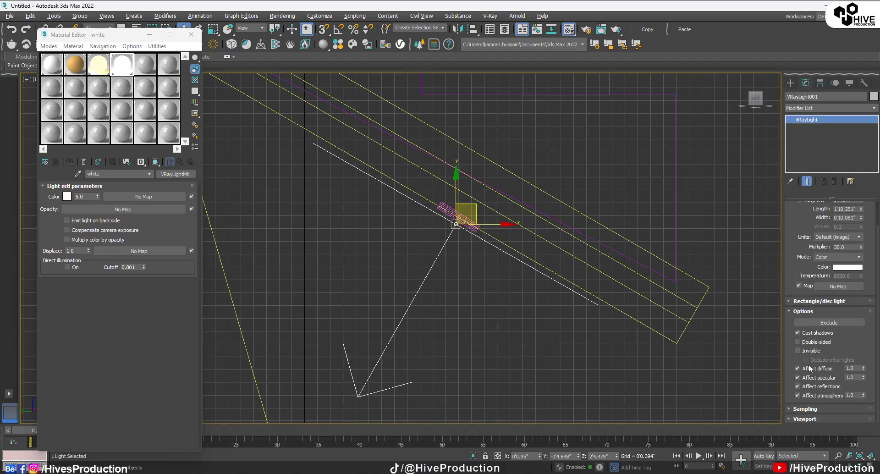
click(808, 385)
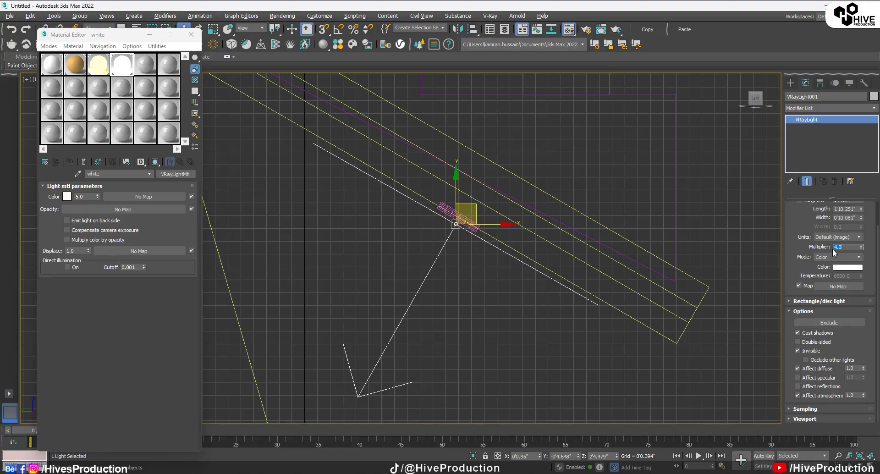
click(566, 340)
scroll(534, 322, down, 8)
Step: Examine the complete display stand in the maximized Perspective view
key(alt+w)
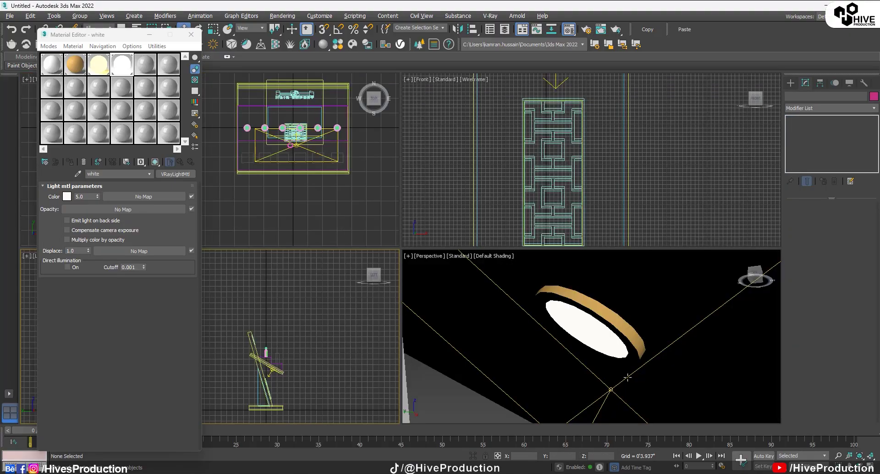
click(523, 287)
key(alt+w)
scroll(522, 285, down, 4)
scroll(522, 285, down, 5)
alt+middle_drag(522, 285, 498, 311)
scroll(498, 323, down, 2)
click(790, 83)
click(807, 144)
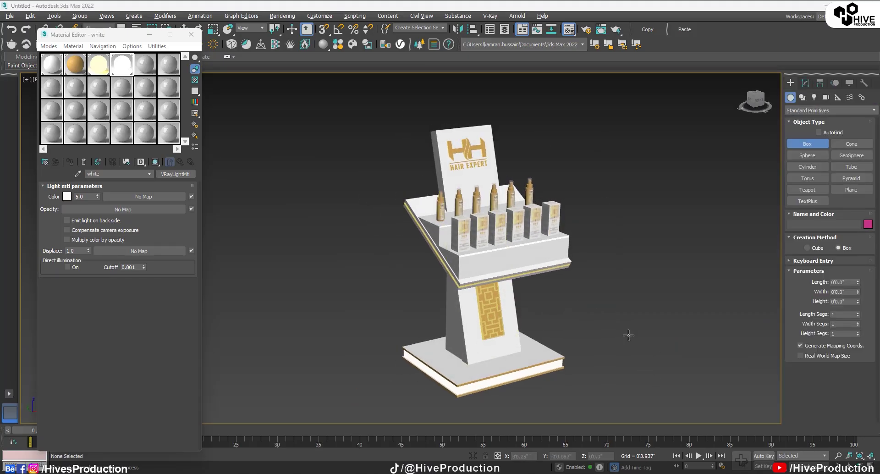
alt+middle_drag(603, 297, 486, 315)
right_click(566, 289)
Step: Minimize the Material Editor and examine the front of the stand up close
click(150, 35)
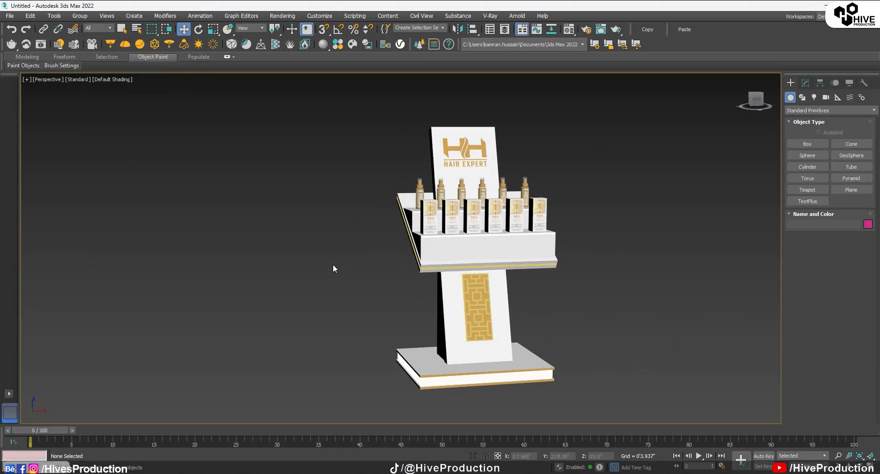
scroll(496, 262, up, 3)
alt+middle_drag(496, 263, 440, 303)
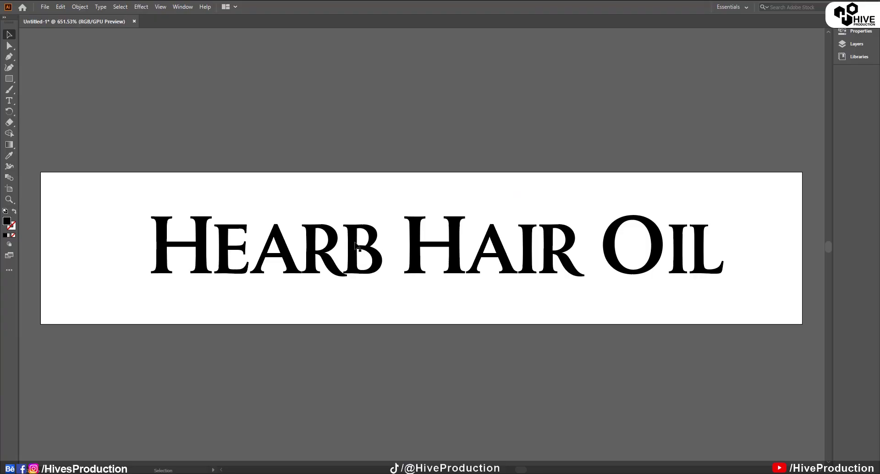
Step: Switch to Illustrator and save the Hearb Hair Oil lettering as HEarb in the Ai folder, using an older Illustrator version
click(356, 245)
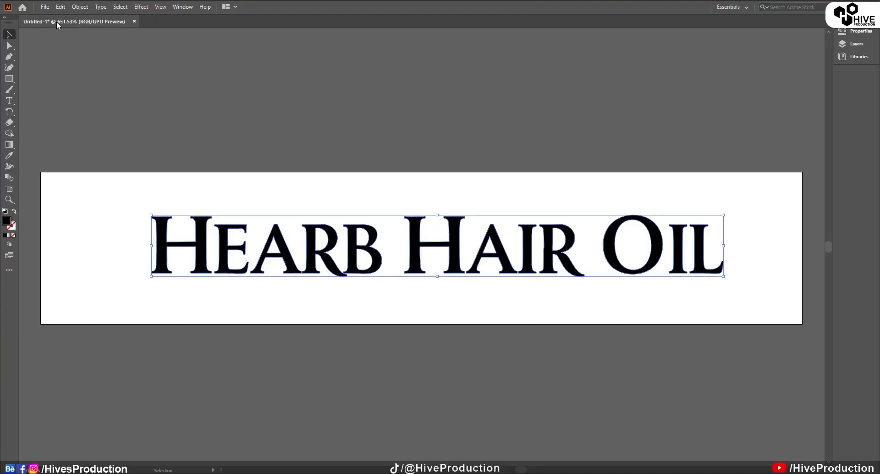
click(45, 6)
click(60, 92)
text(Hearb)
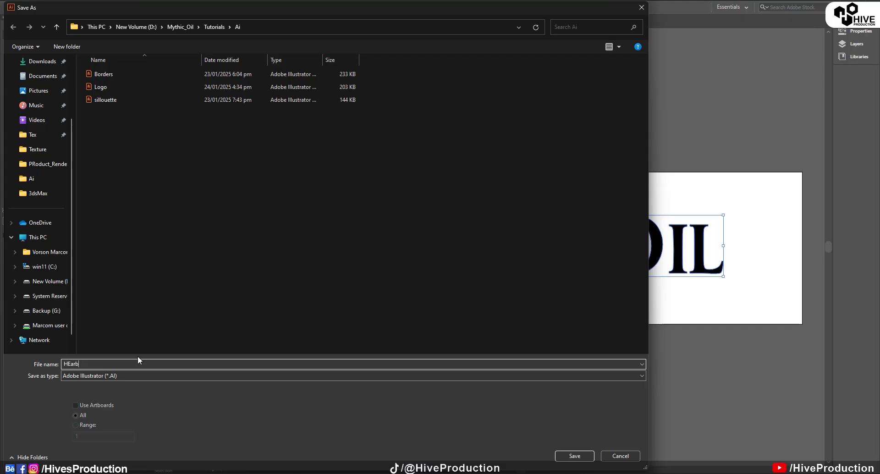
key(Return)
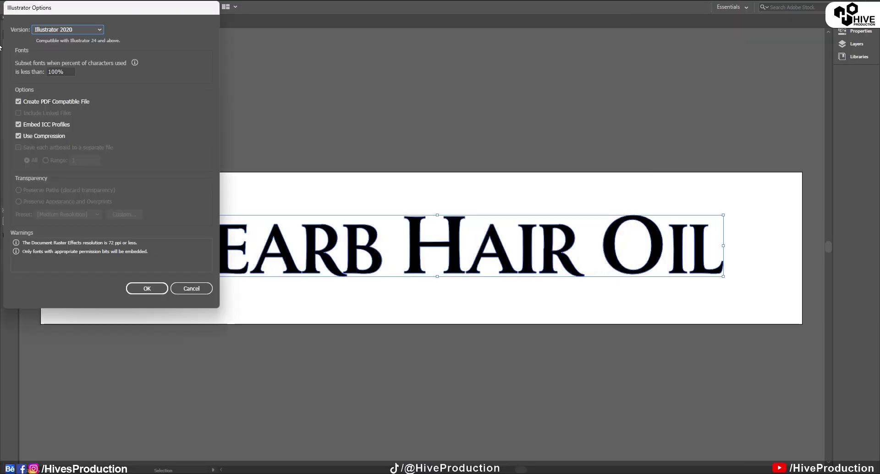
click(67, 30)
click(69, 152)
click(147, 277)
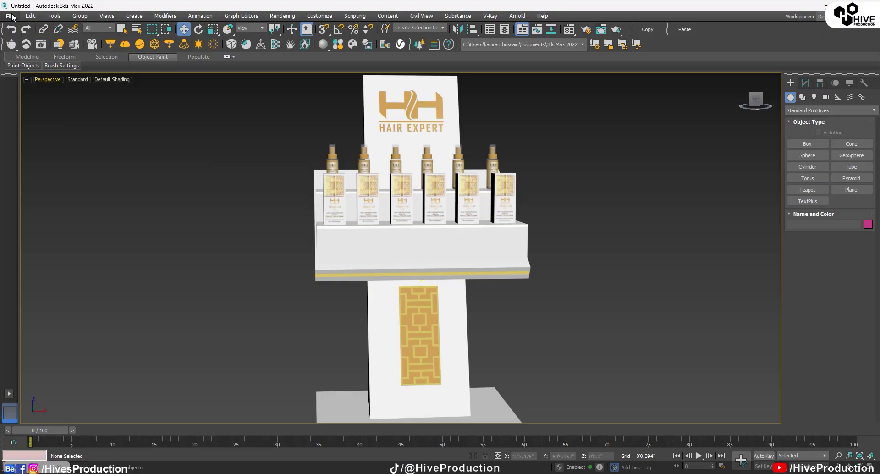
Step: Switch to 3ds Max, import the HEarb Illustrator file merged into the current scene, and name the imported shape hearb
click(12, 17)
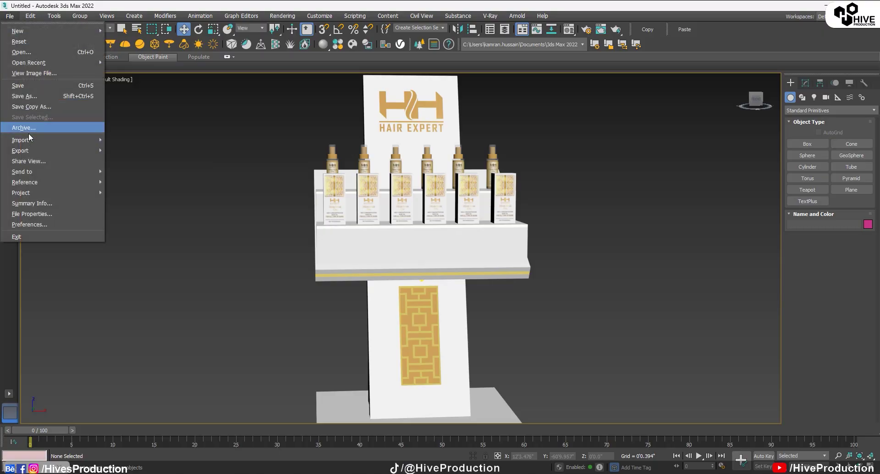
mouse_move(99, 136)
click(126, 138)
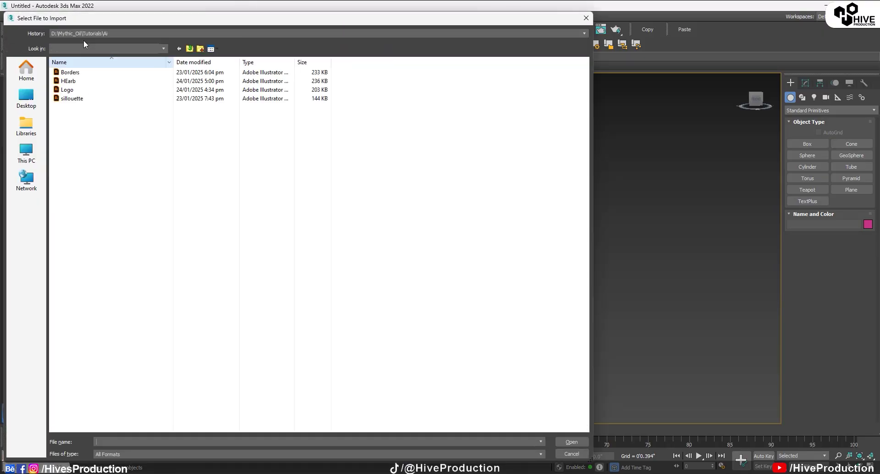
double_click(73, 80)
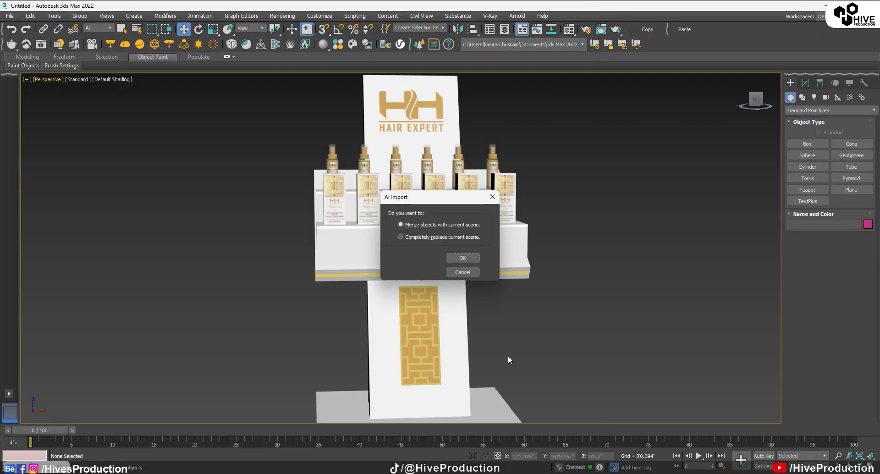
click(462, 258)
click(472, 277)
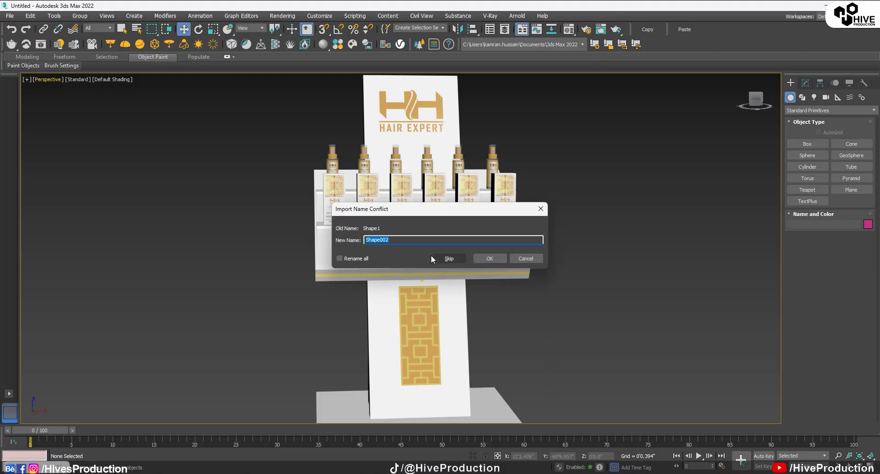
text(hearb)
key(Return)
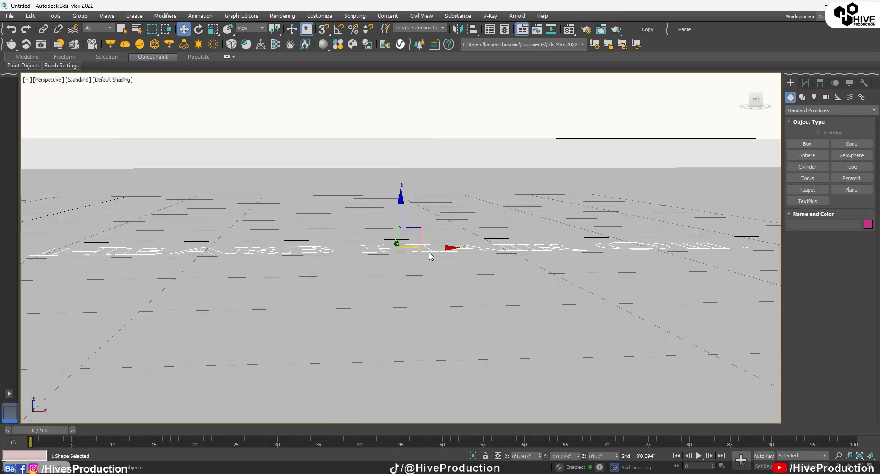
Step: Move the imported hearb lettering out in front of the stand's base
scroll(360, 277, down, 15)
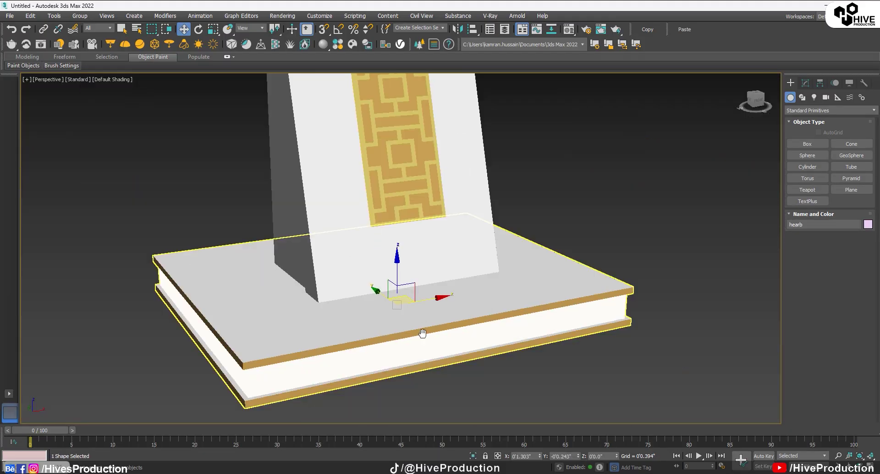
drag(350, 270, 529, 54)
key(r)
key(e)
Step: Try to rotate the lettering upright about the X axis without angle snapping
drag(484, 332, 502, 380)
key(ctrl+z)
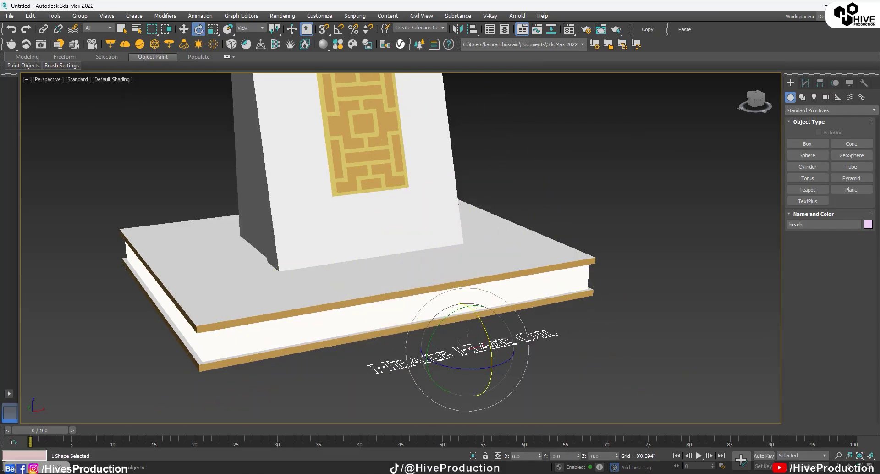
click(494, 359)
key(ctrl+z)
drag(489, 345, 498, 384)
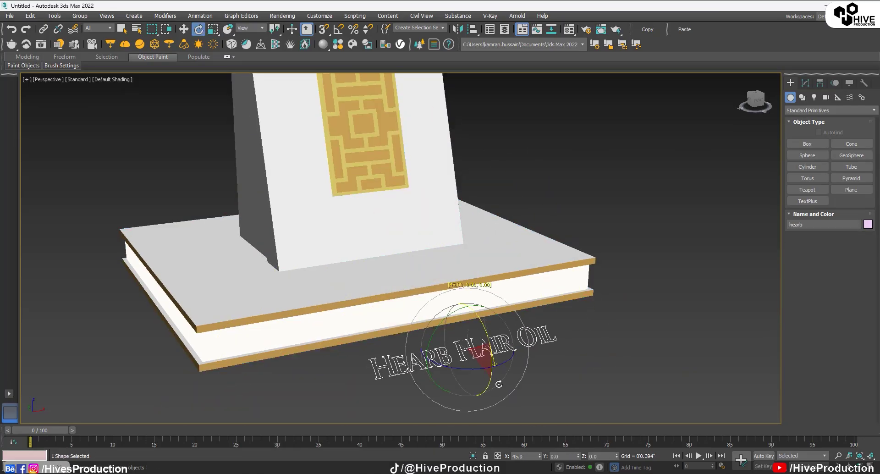
key(ctrl+z)
Step: Turn on angle snap and rotate the lettering 90° about the X axis so that it stands upright
key(a)
drag(483, 324, 499, 358)
key(alt+w)
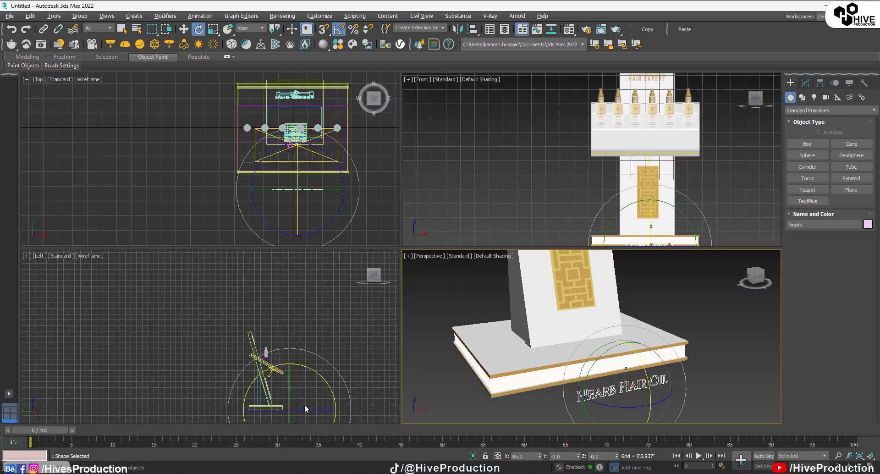
key(alt+w)
key(z)
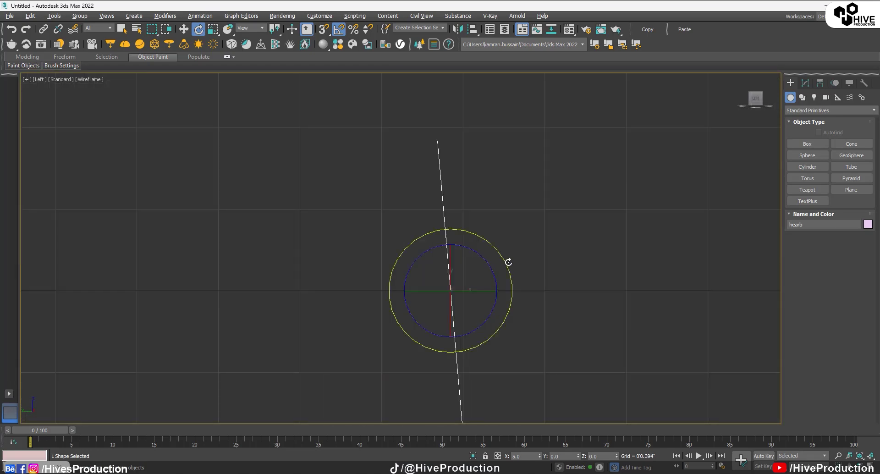
scroll(509, 261, down, 6)
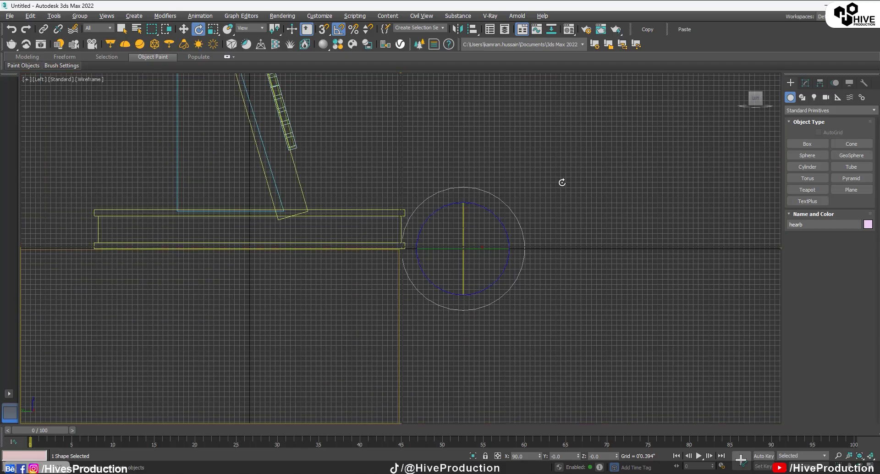
Step: In the Front view, raise the lettering to the height of the shelf's front face
key(alt+w)
key(alt+w)
key(w)
drag(515, 375, 513, 178)
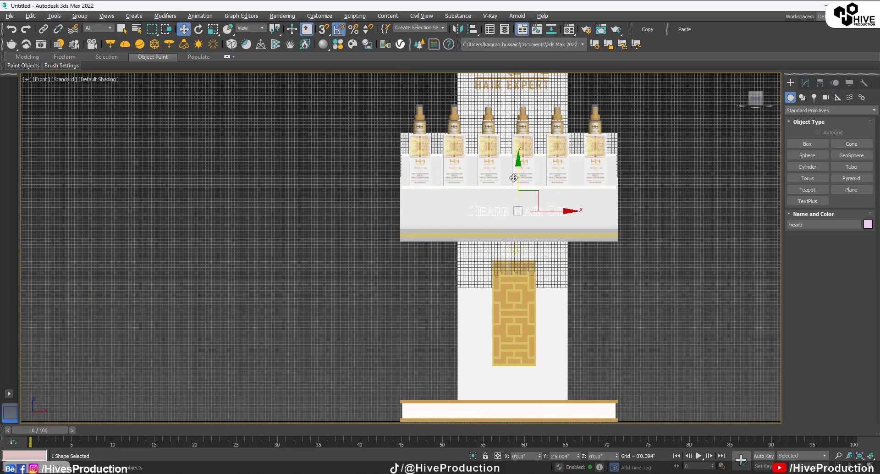
Step: Scale the lettering uniformly to about 178% and center it on the shelf's front face in the Front view
key(r)
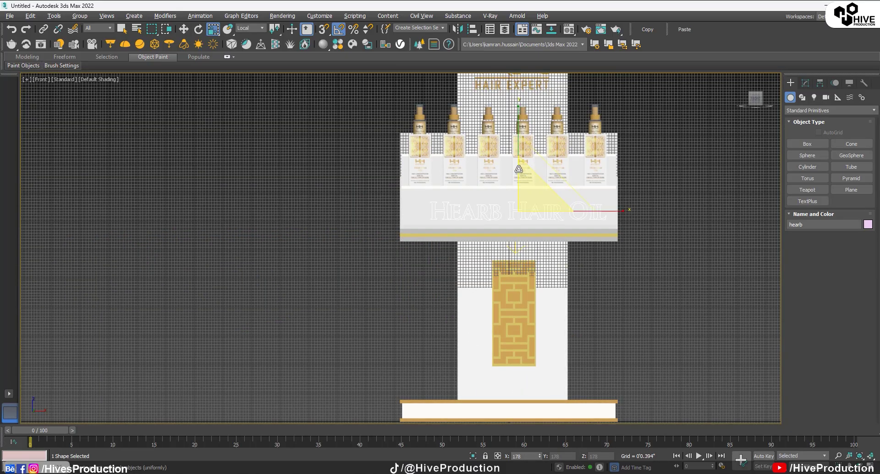
key(w)
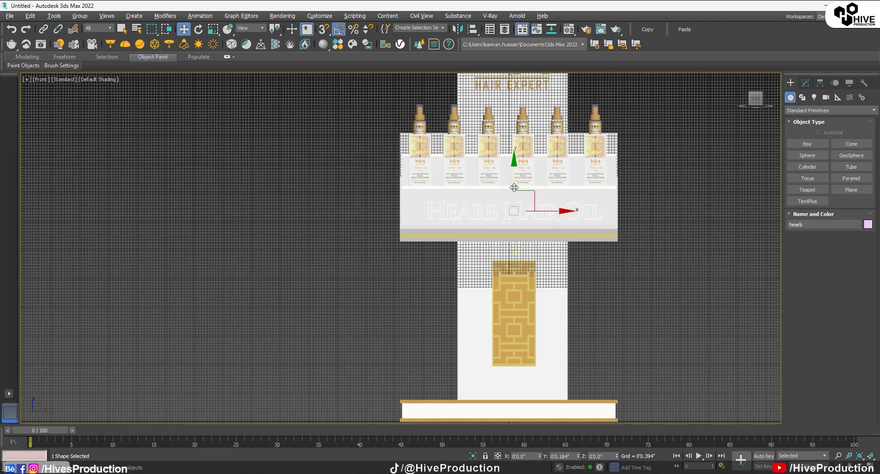
scroll(550, 220, up, 4)
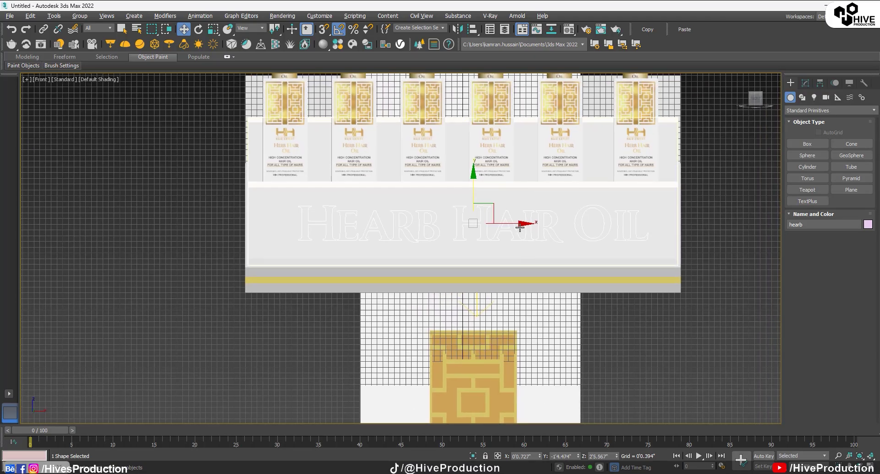
click(518, 228)
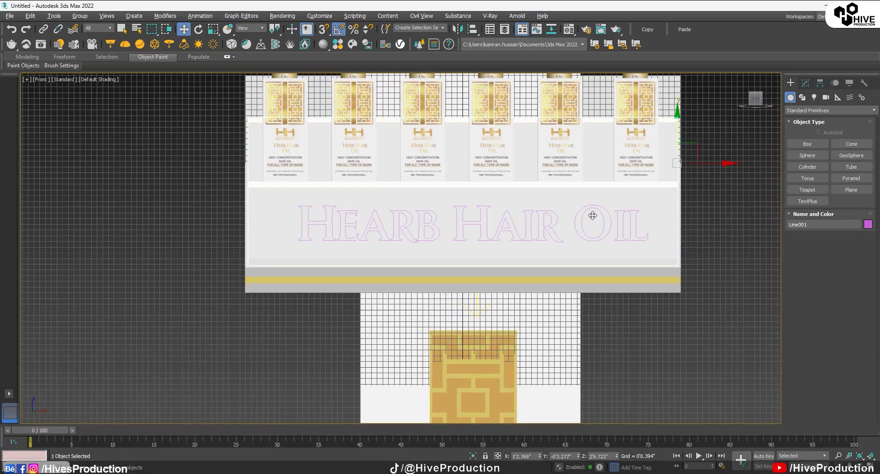
Step: Extrude the Hearb Hair Oil lettering spline in the Perspective view by an amount of 0'0.02"
key(alt+w)
right_click(674, 389)
key(alt+w)
key(z)
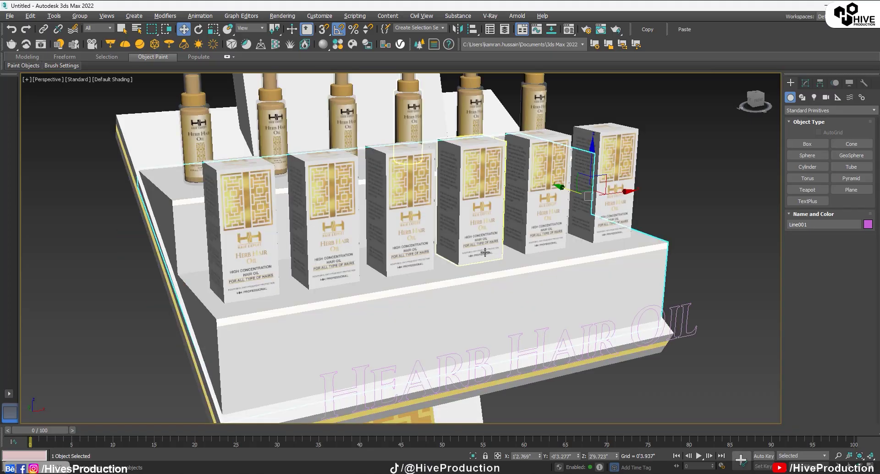
alt+middle_drag(485, 252, 659, 272)
click(659, 271)
click(806, 83)
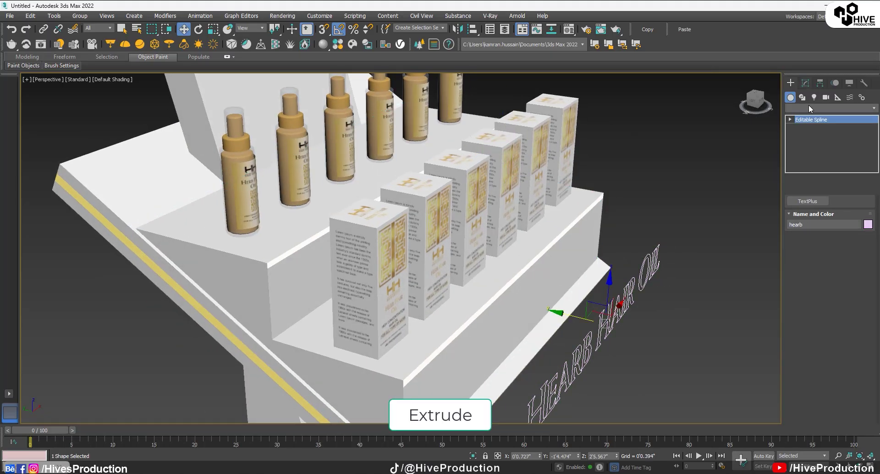
click(813, 108)
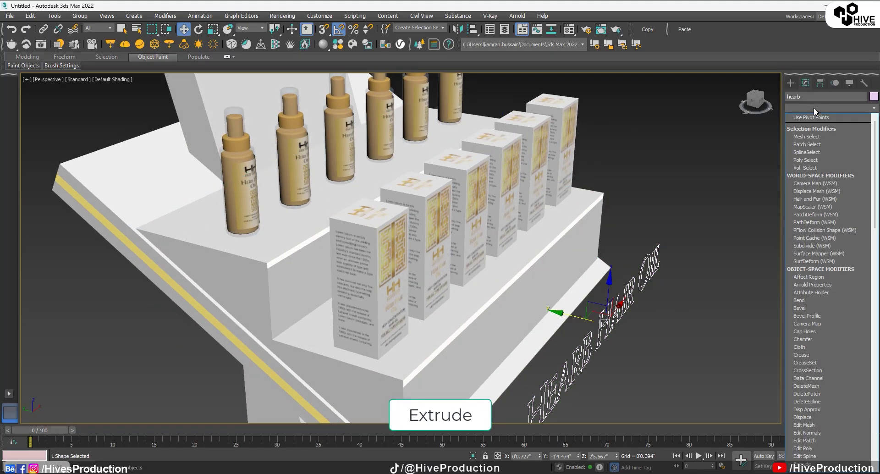
key(Return)
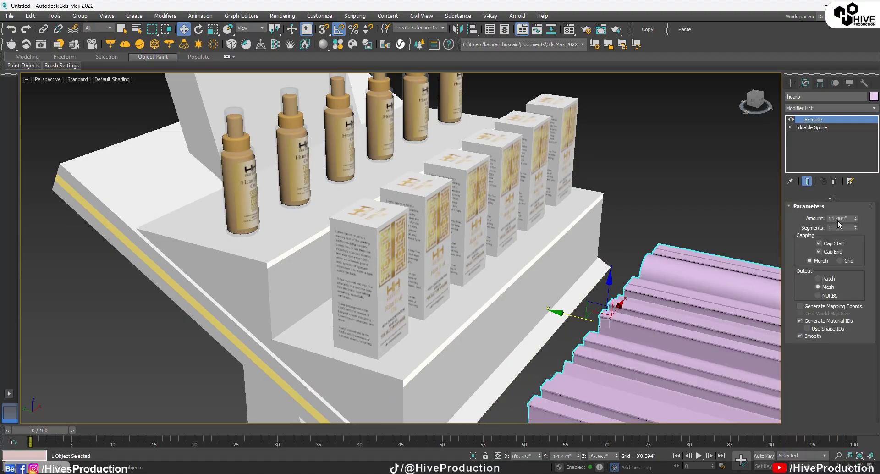
right_click(856, 220)
click(856, 218)
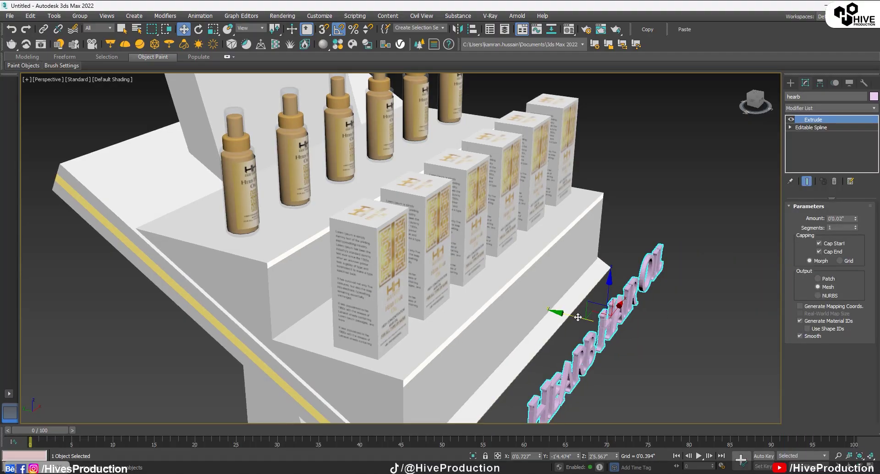
Step: Move the extruded lettering back along the Y axis onto the shelf's front face and assign it the gold material
drag(578, 318, 496, 301)
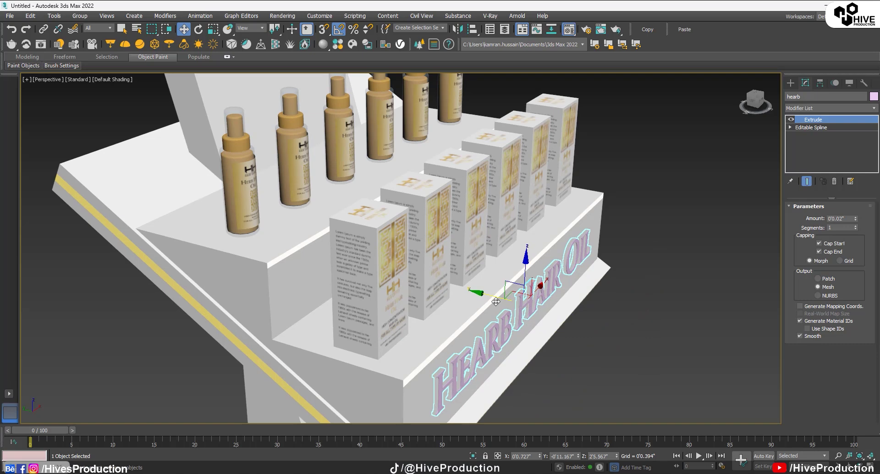
key(m)
click(70, 161)
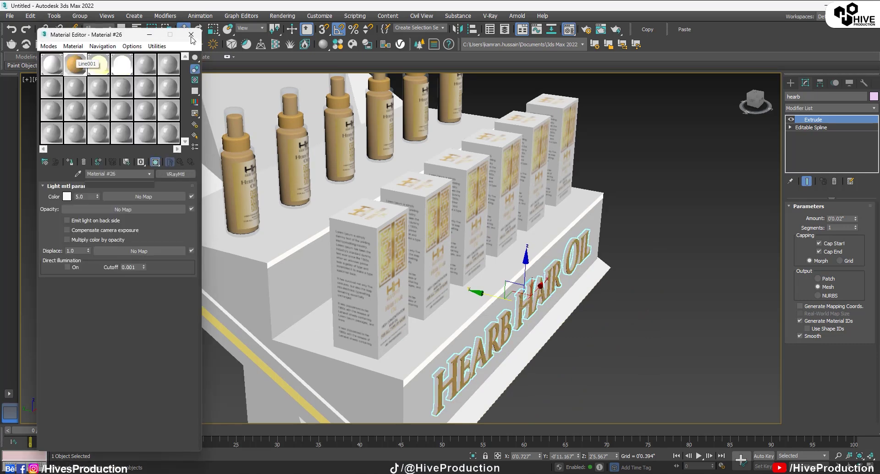
click(192, 35)
click(621, 341)
Step: Select the entire display stand with its products and lettering and group it
alt+middle_drag(621, 341, 457, 298)
scroll(515, 340, down, 3)
ctrl+alt+middle_drag(441, 241, 449, 302)
scroll(449, 302, down, 1)
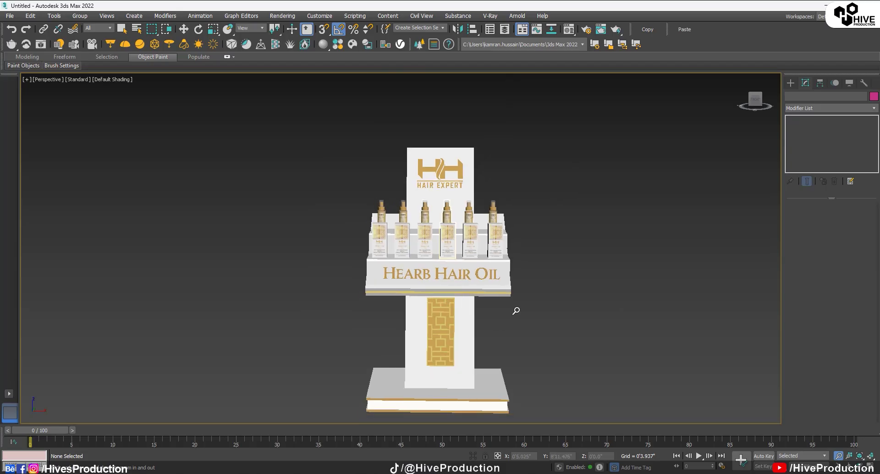
key(w)
drag(554, 151, 296, 441)
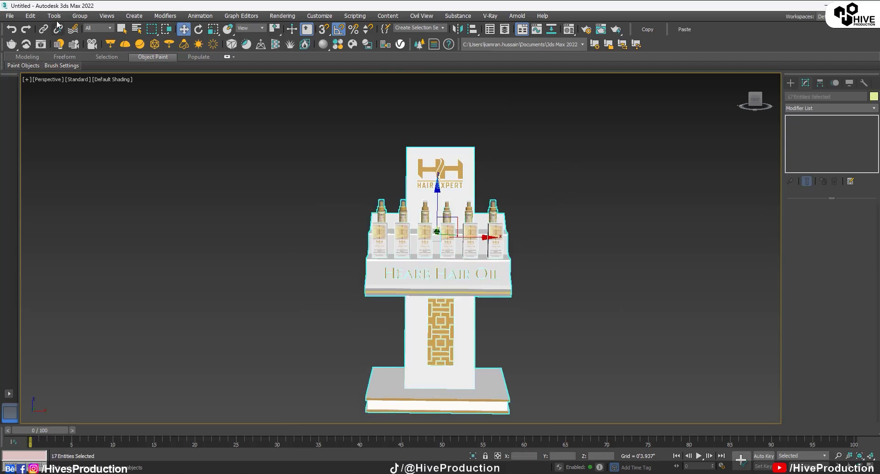
click(80, 16)
click(82, 29)
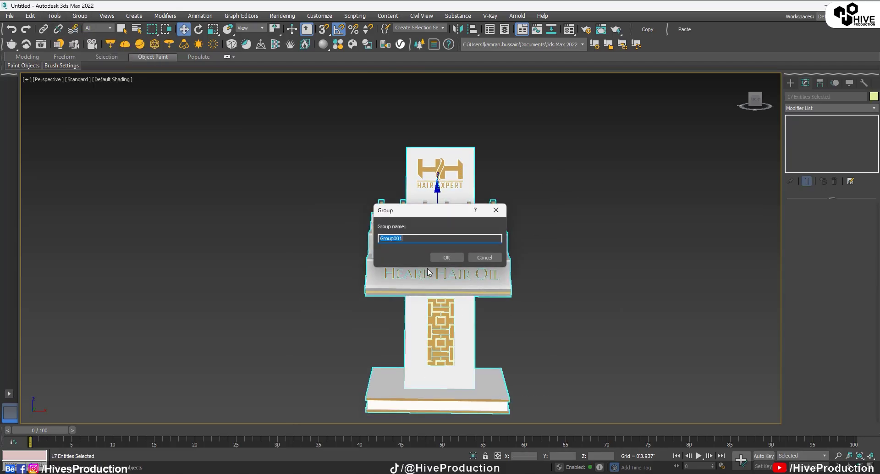